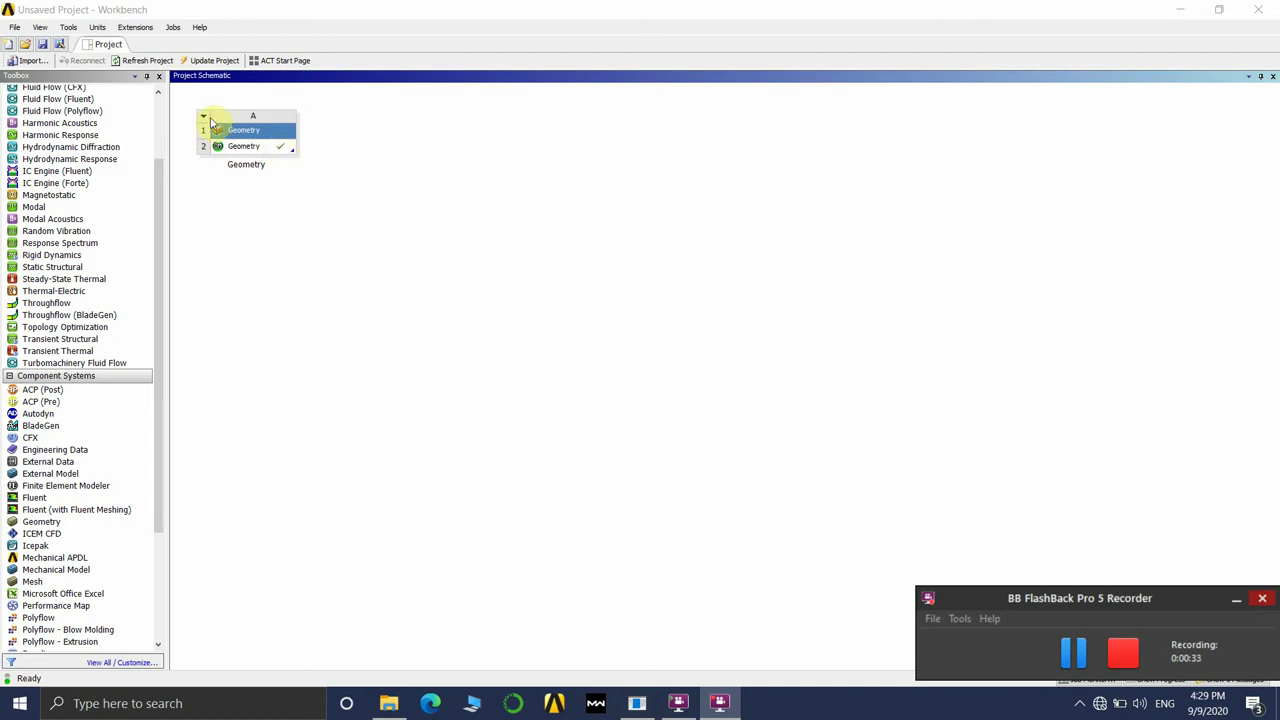
Add an ICEM CFD system linked to the existing geometry and open its model in a maximized ICEM CFD window
double_click(41, 533)
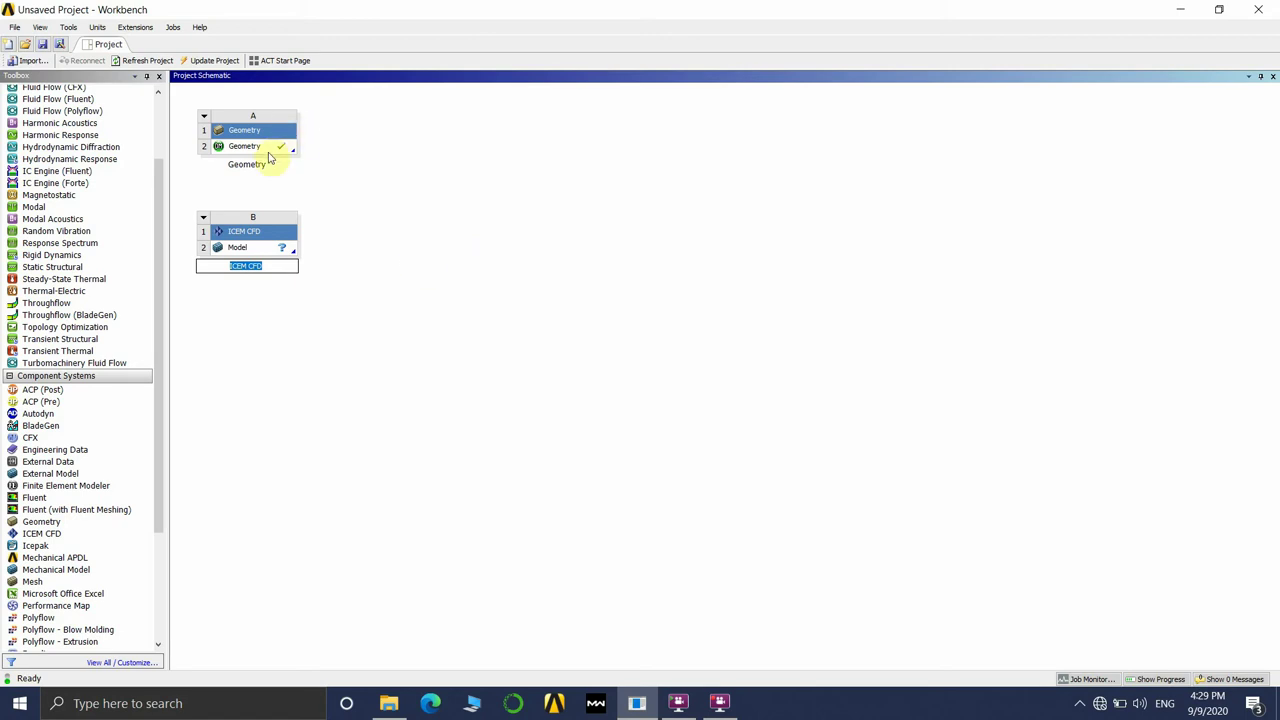
drag(276, 151, 286, 250)
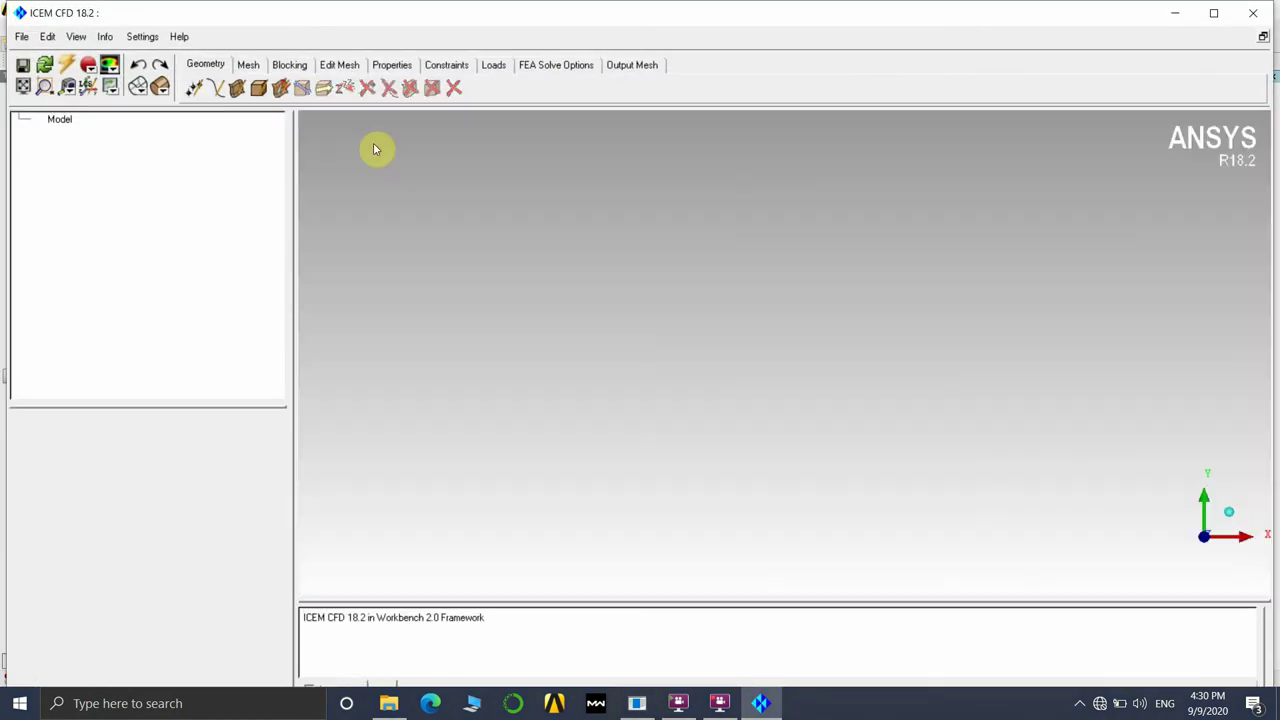
double_click(715, 15)
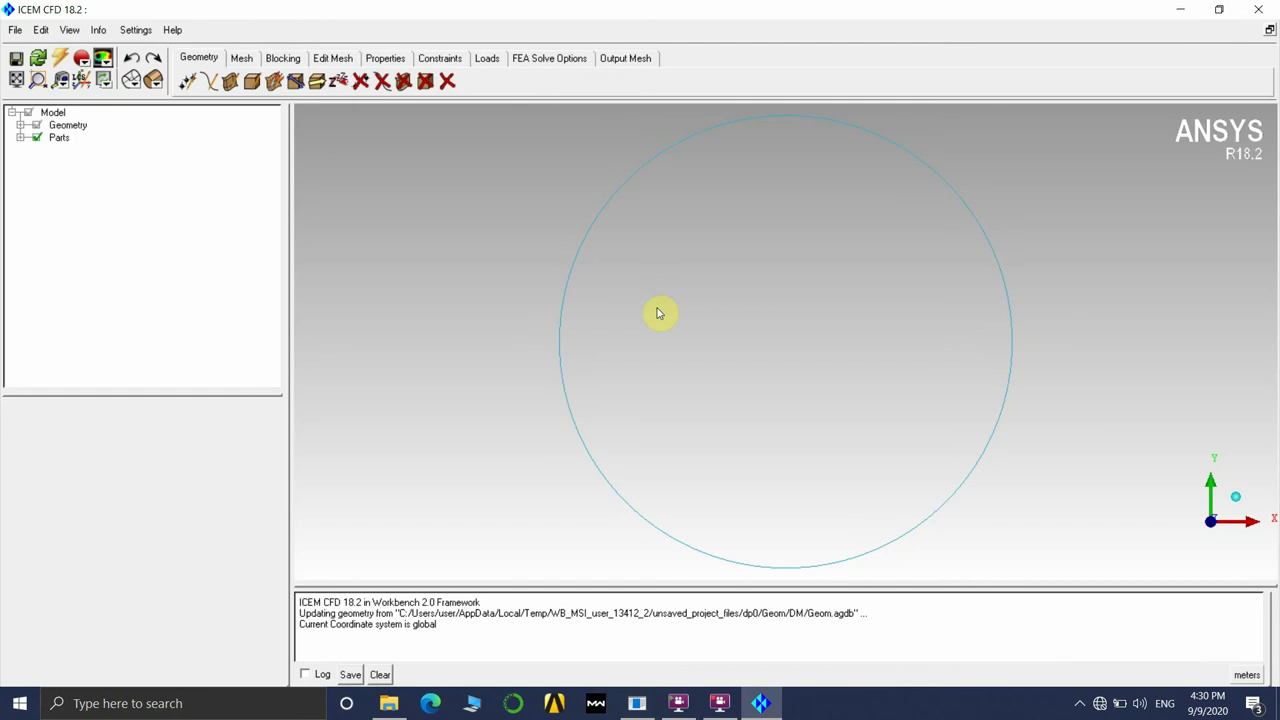
Show the geometry's points and surfaces along with its curves and view the pipe at an angle
scroll(909, 449, down, 5)
drag(906, 446, 757, 422)
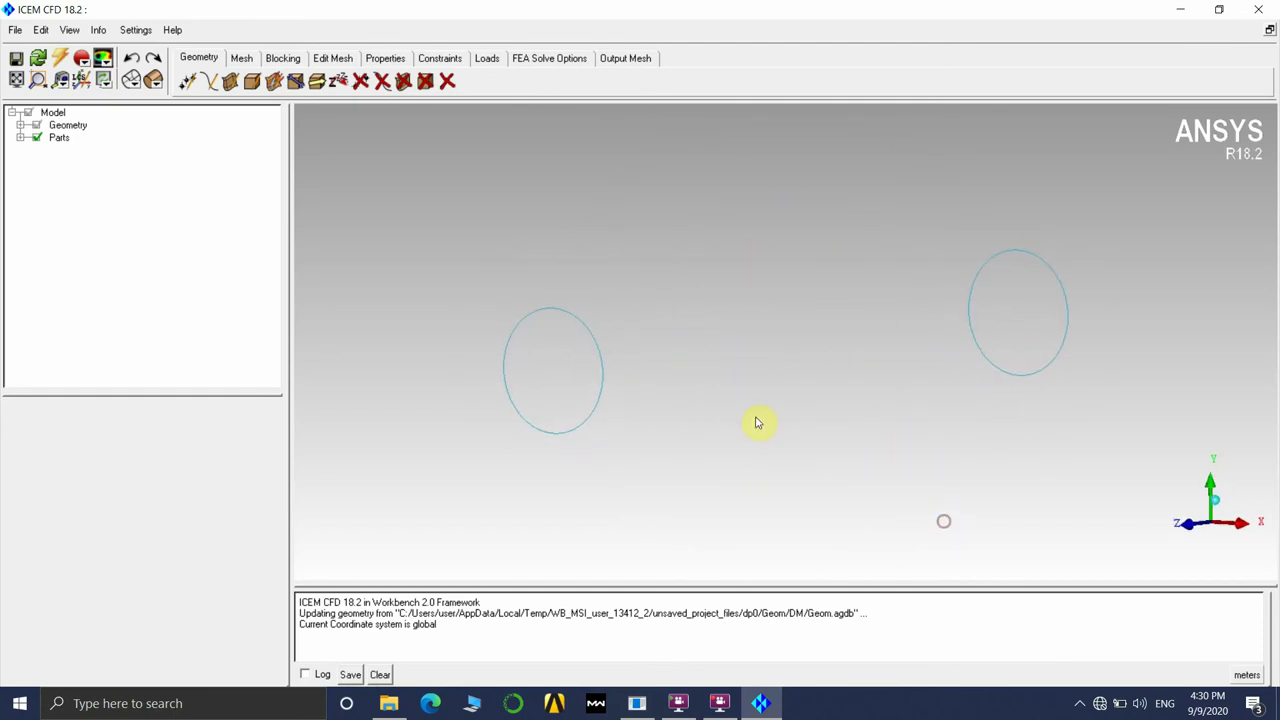
click(21, 125)
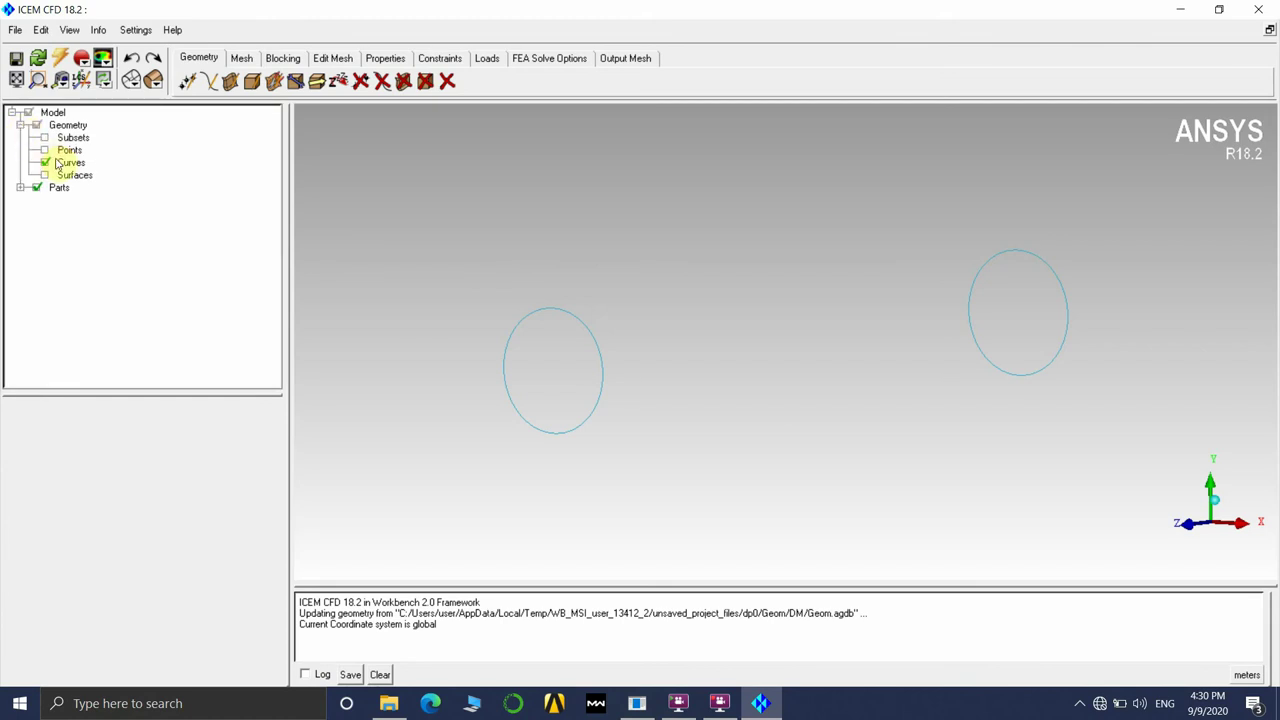
click(44, 150)
click(44, 175)
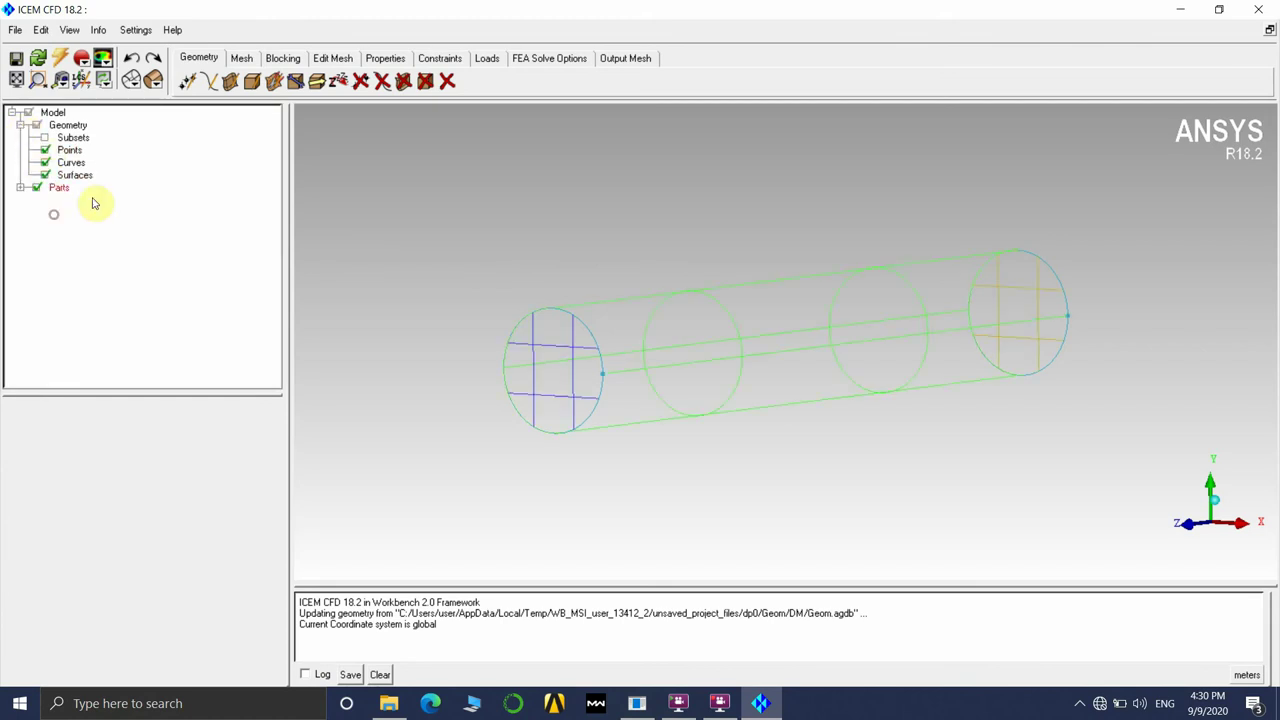
drag(755, 367, 602, 373)
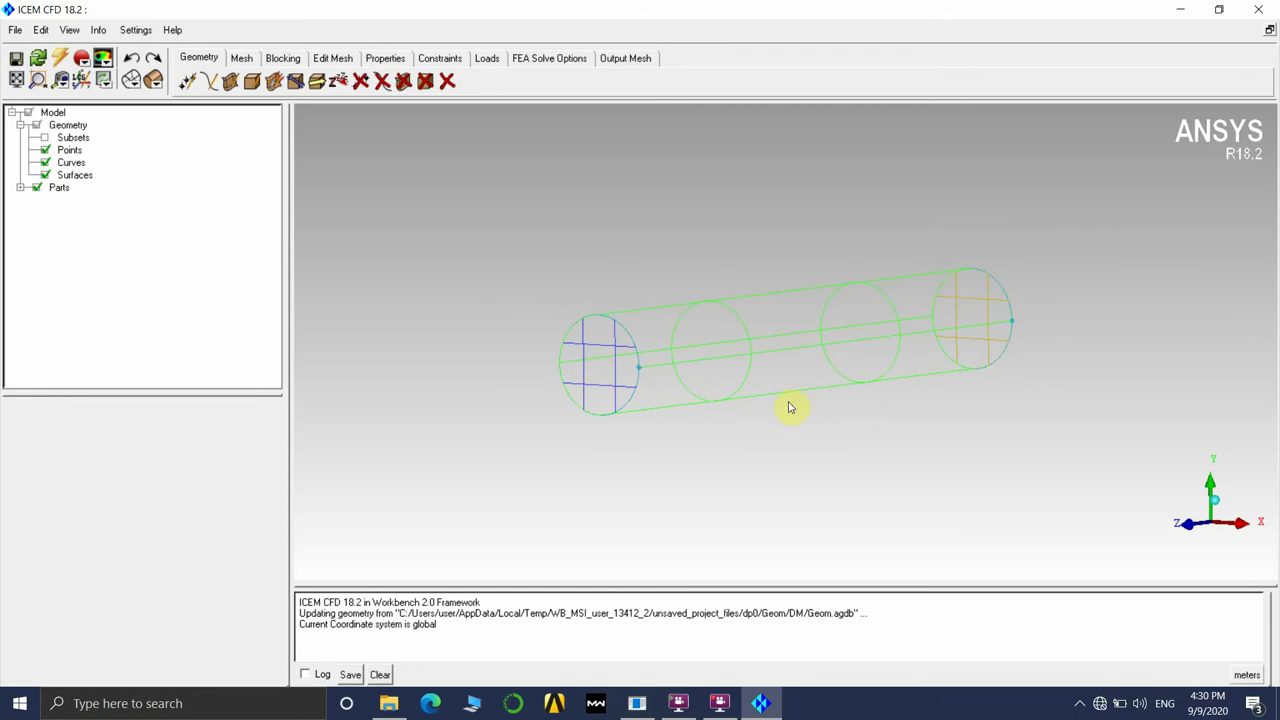
mouse_move(789, 407)
mouse_down()
mouse_move(860, 394)
mouse_move(960, 431)
mouse_move(637, 403)
mouse_move(676, 397)
mouse_move(662, 407)
mouse_up()
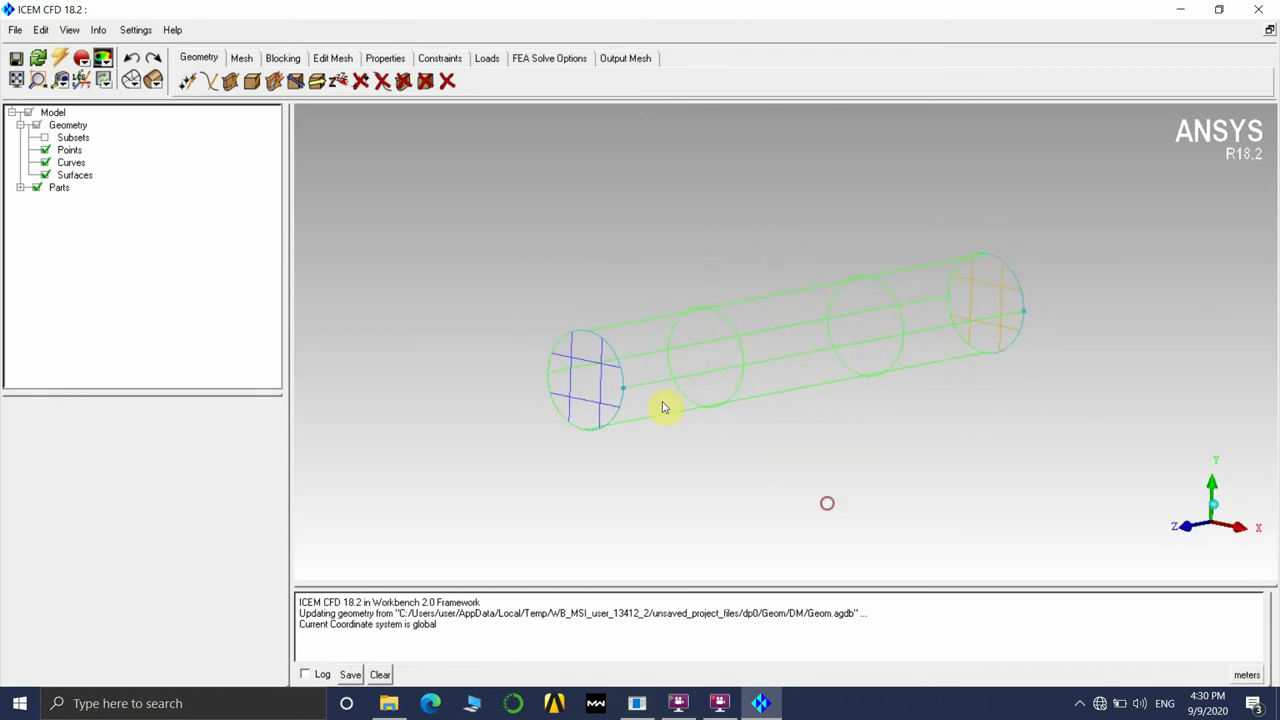
Switch the surfaces to solid display and inspect the pipe's end faces and wall against the list of parts
click(153, 80)
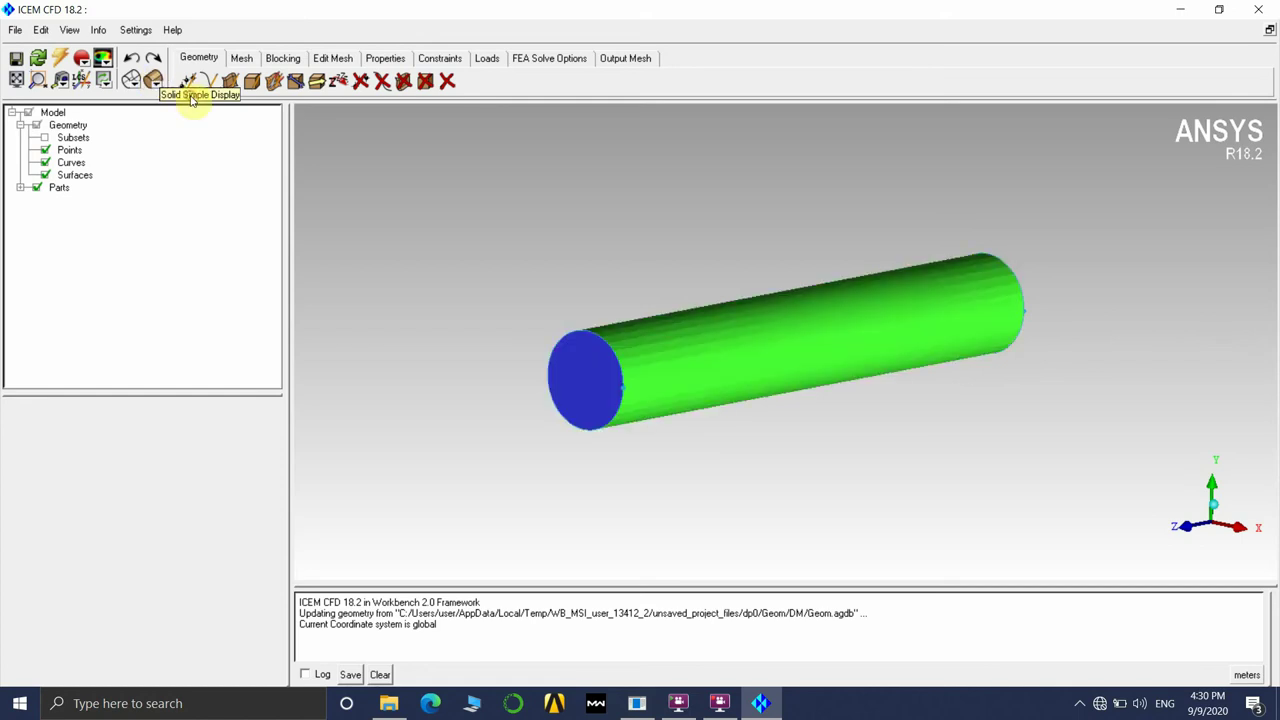
mouse_move(993, 535)
right_down()
mouse_move(681, 418)
mouse_move(860, 531)
right_up()
mouse_move(860, 531)
mouse_down()
mouse_move(903, 446)
mouse_move(777, 434)
mouse_move(866, 413)
mouse_move(638, 374)
mouse_up()
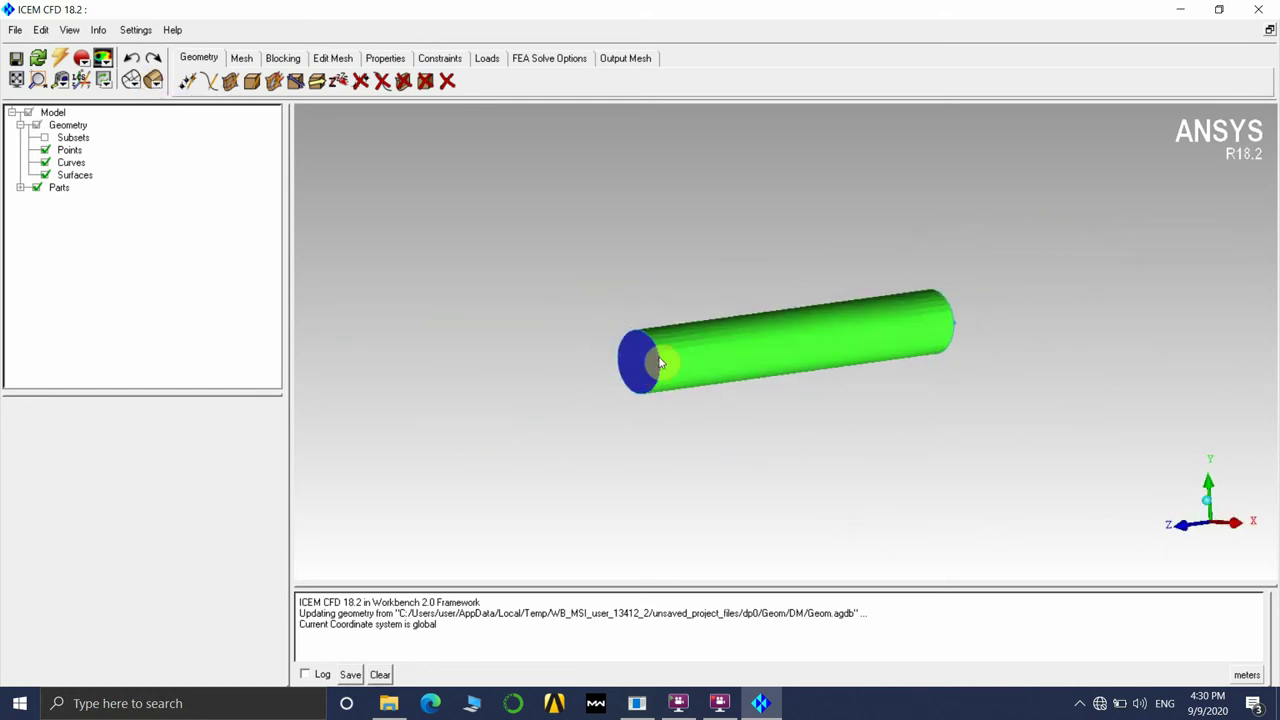
drag(946, 349, 657, 373)
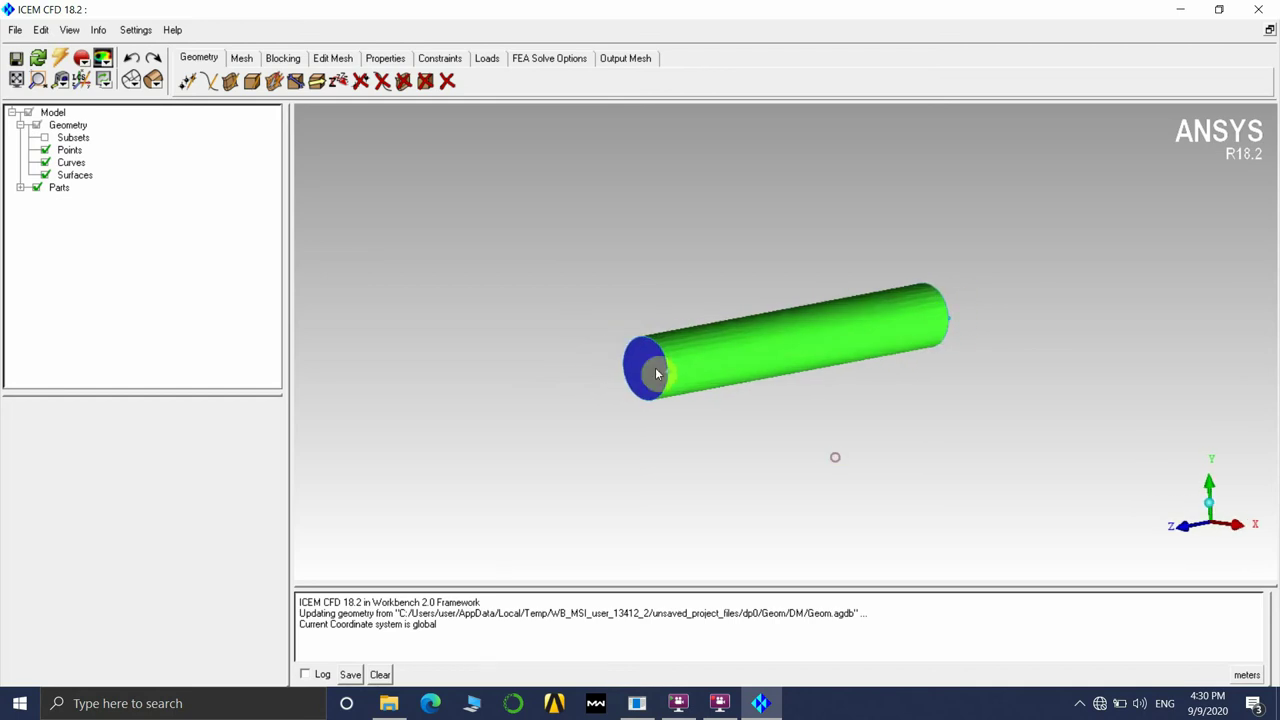
scroll(880, 320, up, 2)
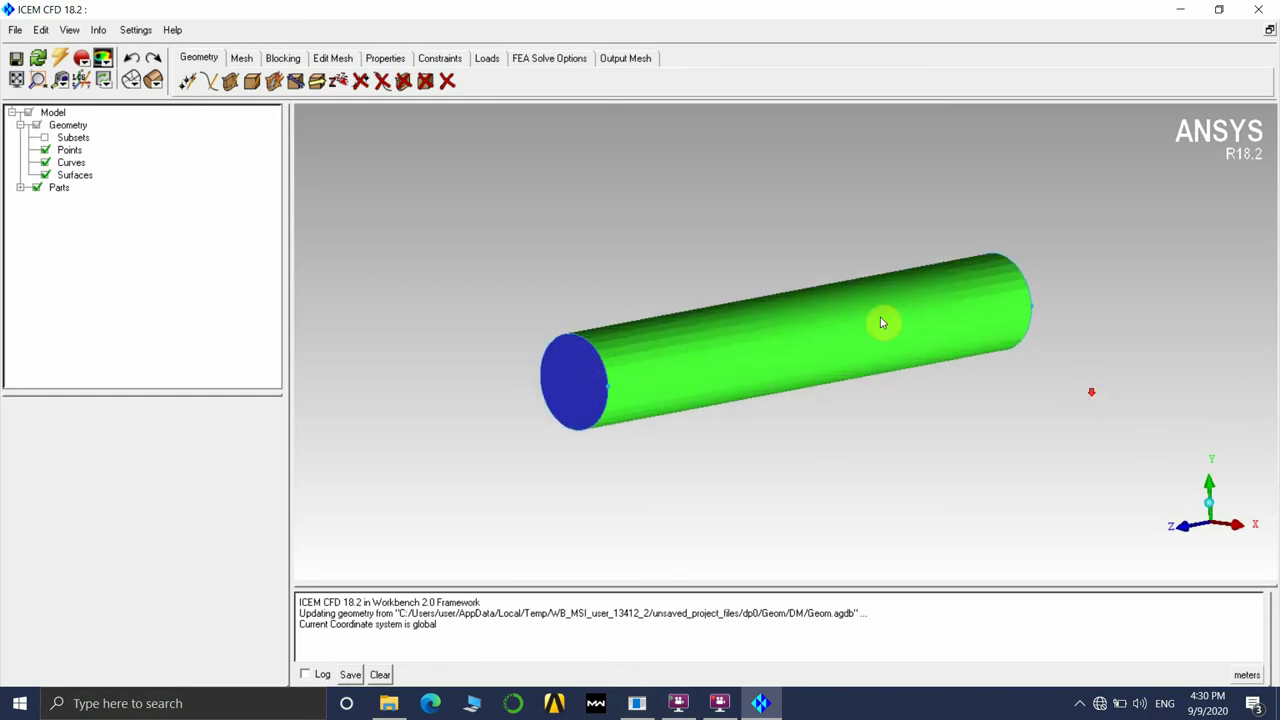
drag(883, 323, 589, 434)
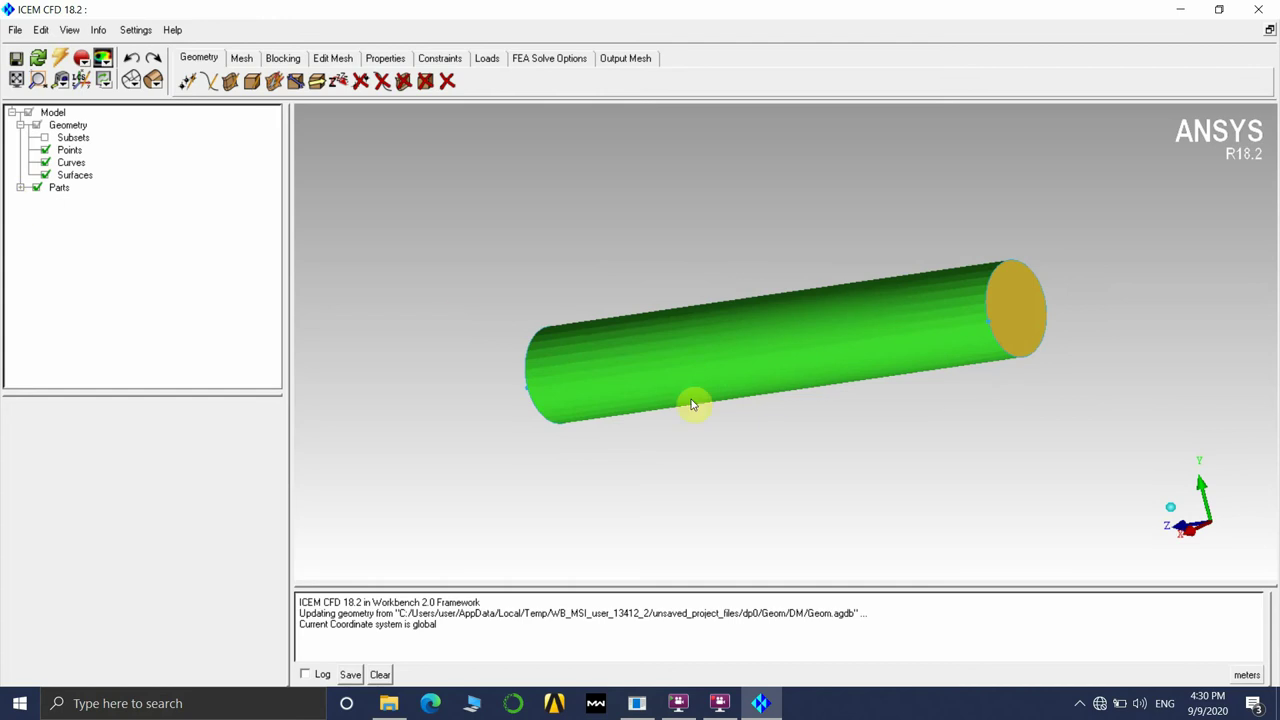
drag(691, 400, 667, 388)
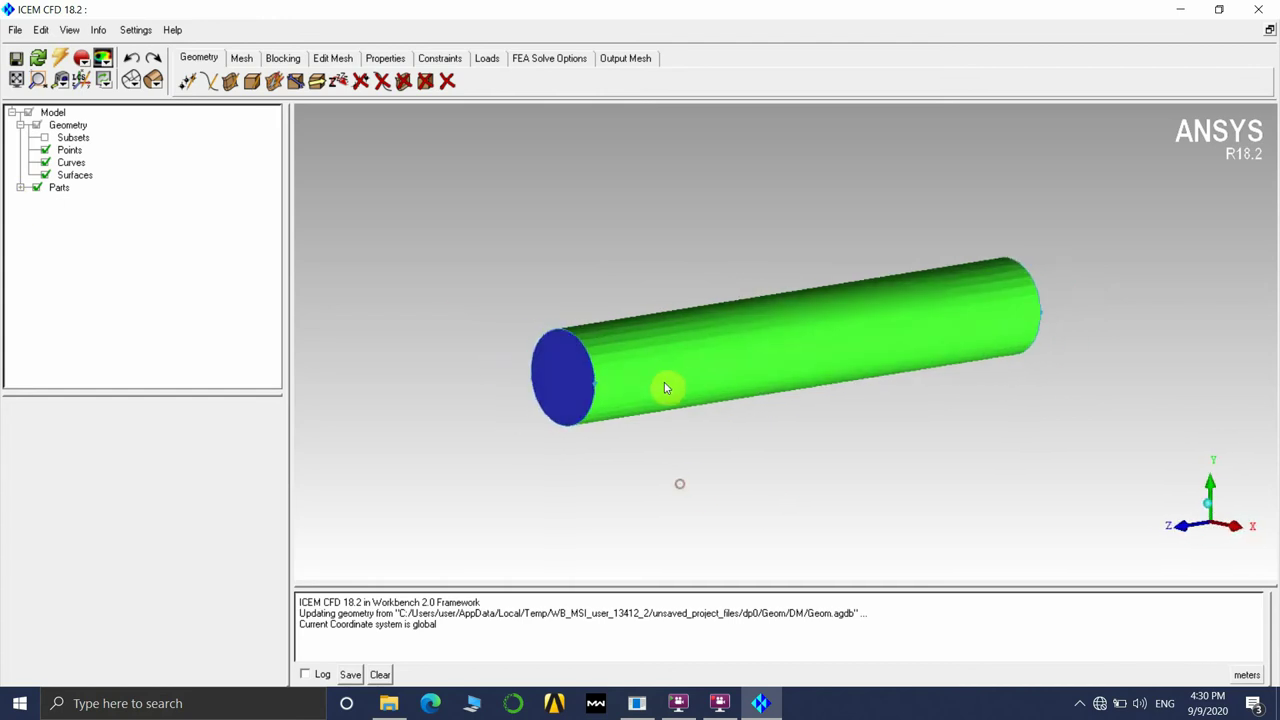
click(20, 189)
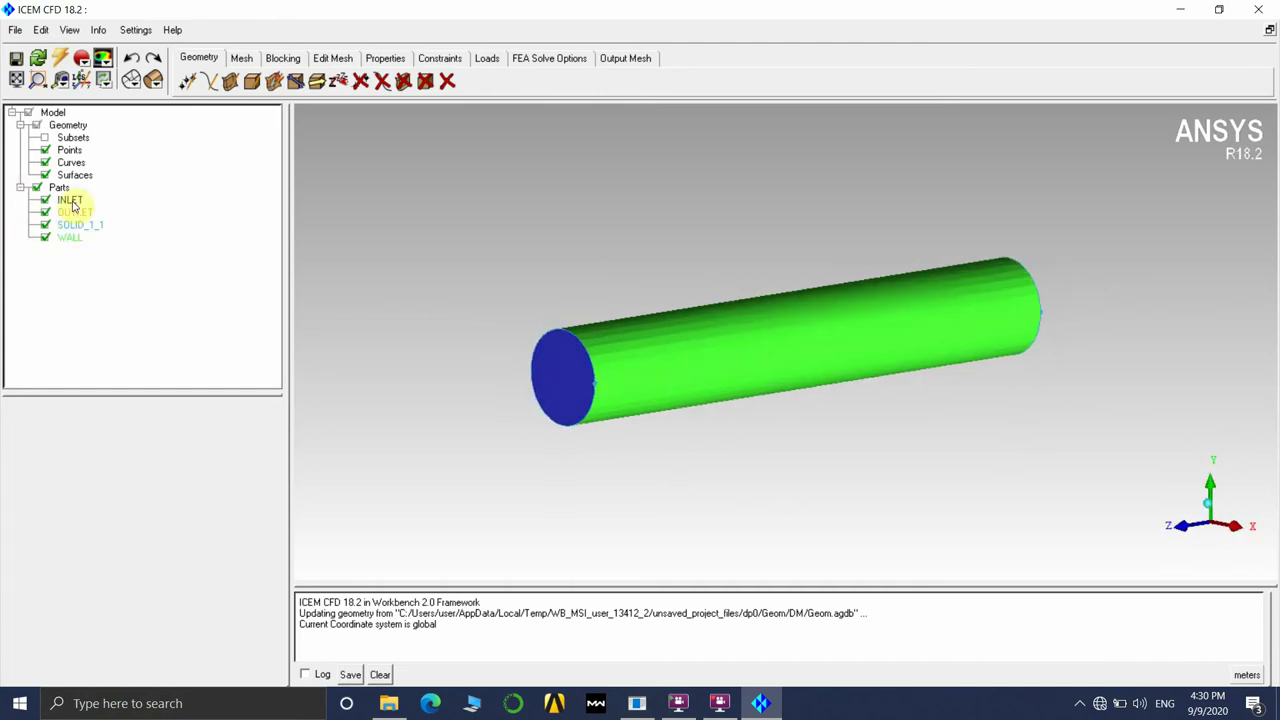
drag(1086, 326, 537, 429)
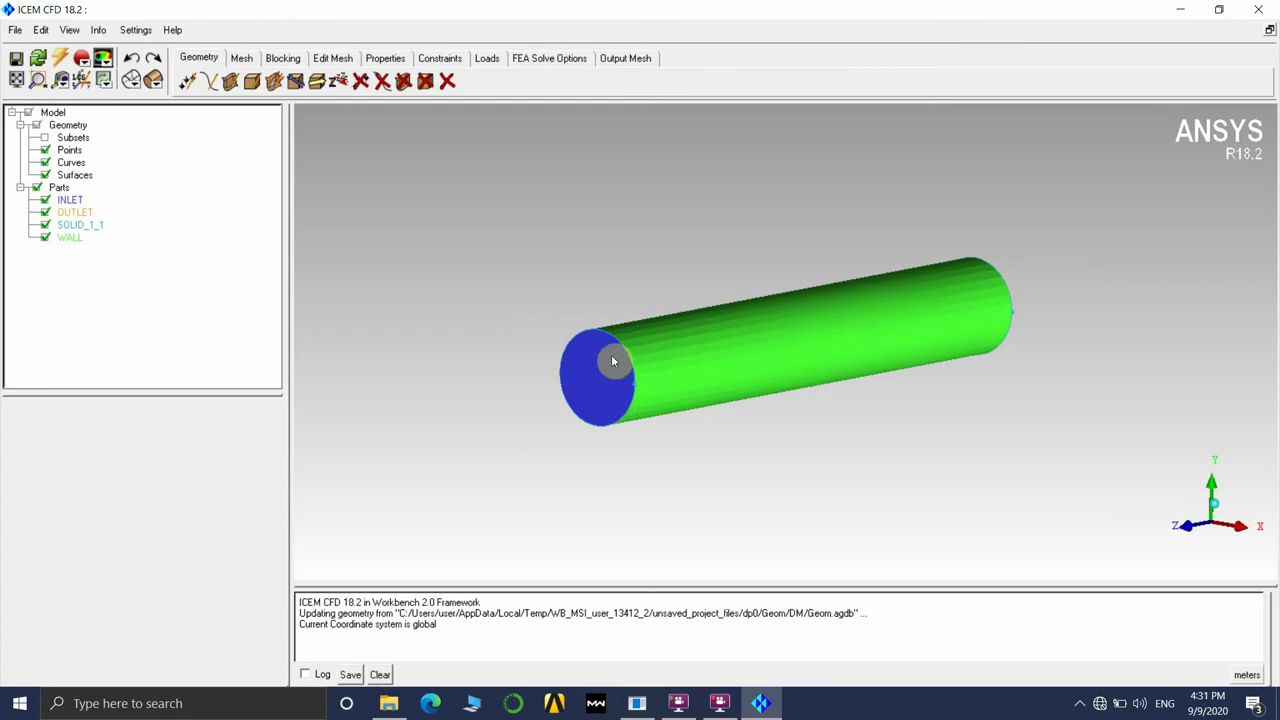
right_click(58, 190)
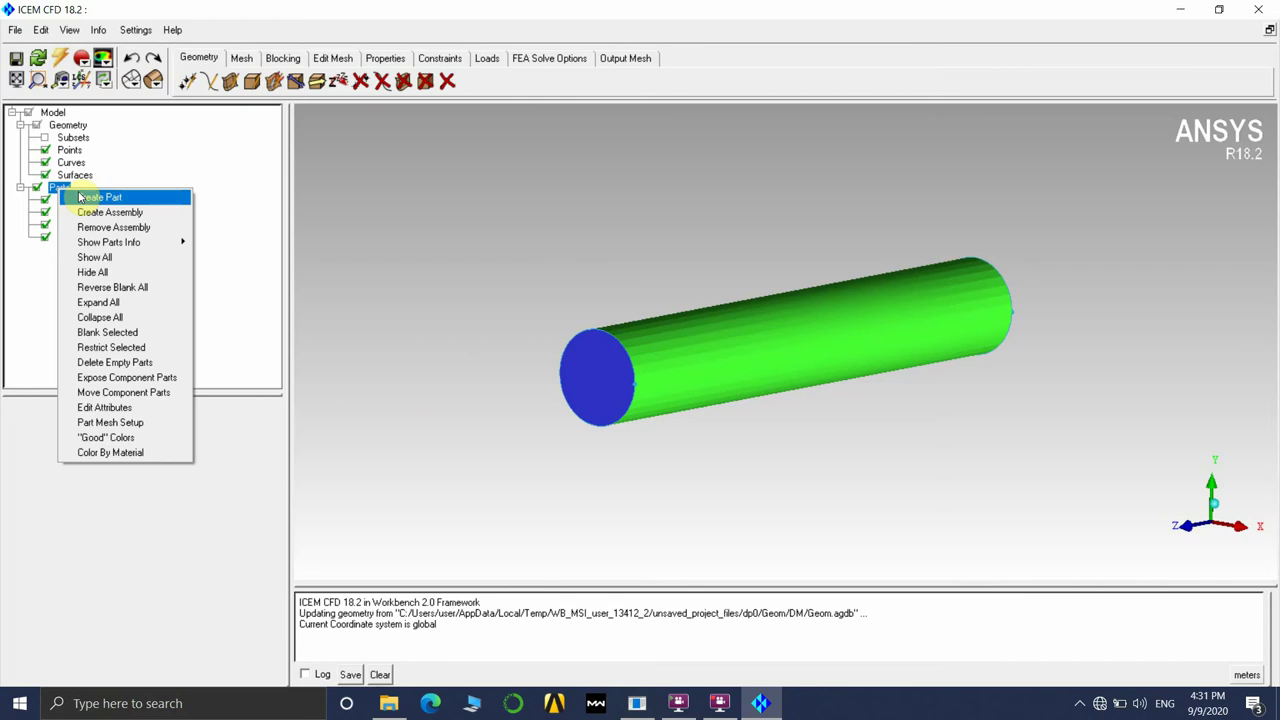
click(100, 197)
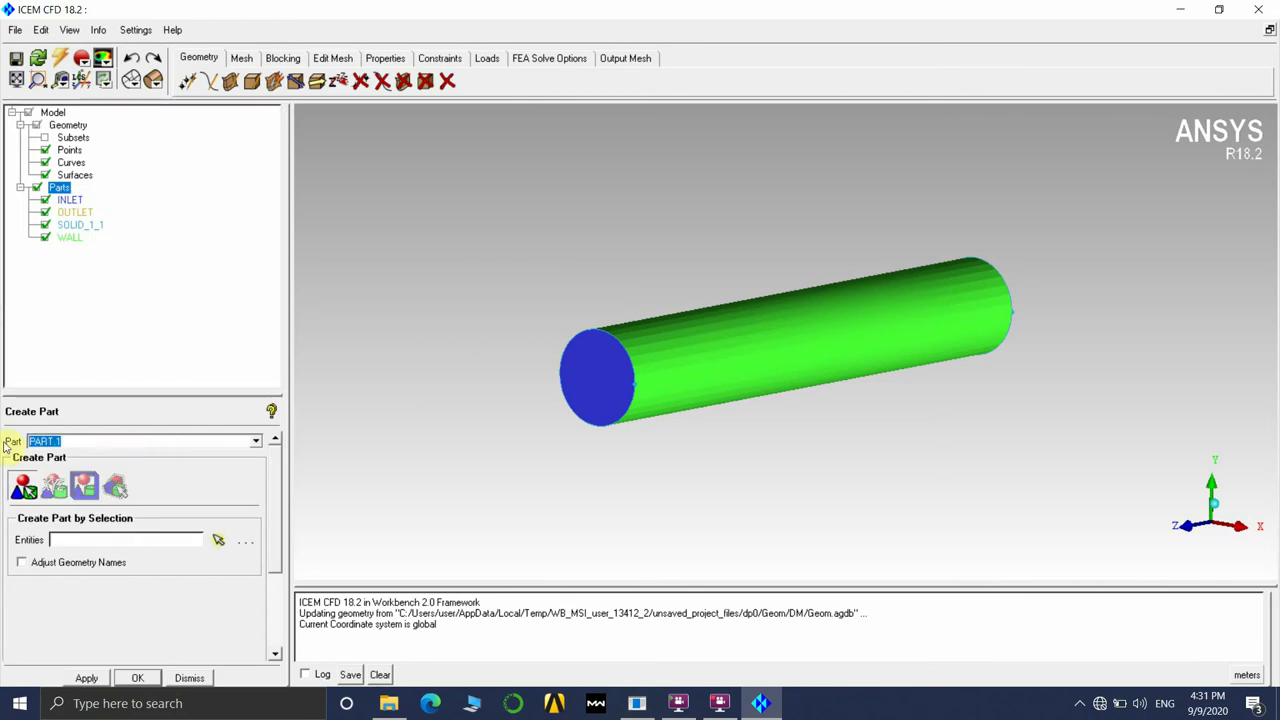
click(218, 540)
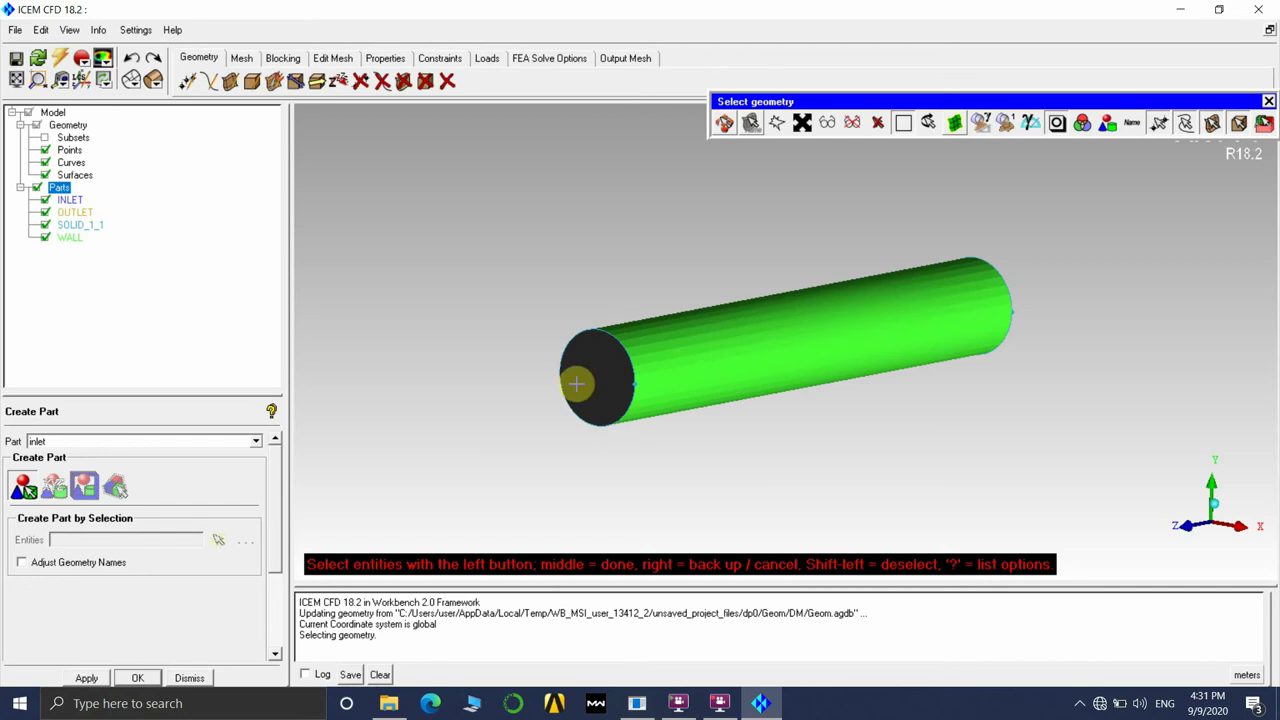
click(189, 678)
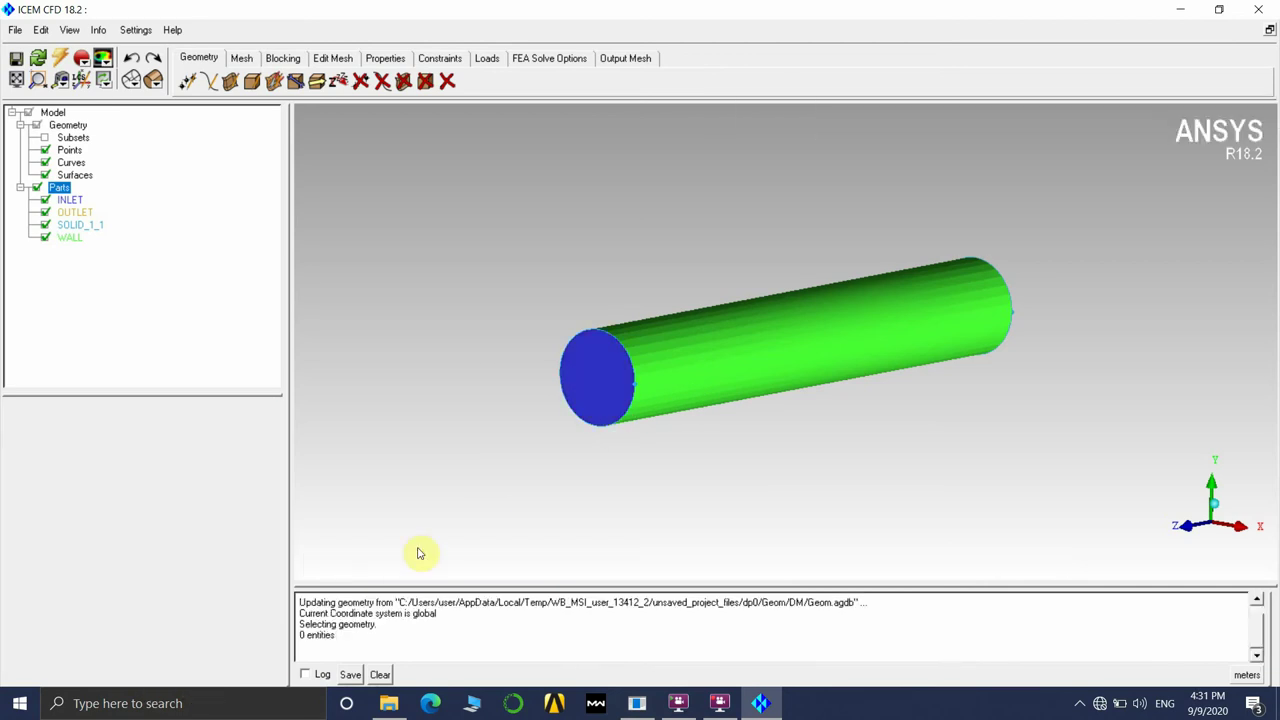
Return the surfaces to wireframe display and hide the points and surfaces so only the curves are shown
drag(743, 320, 1163, 400)
drag(971, 349, 574, 423)
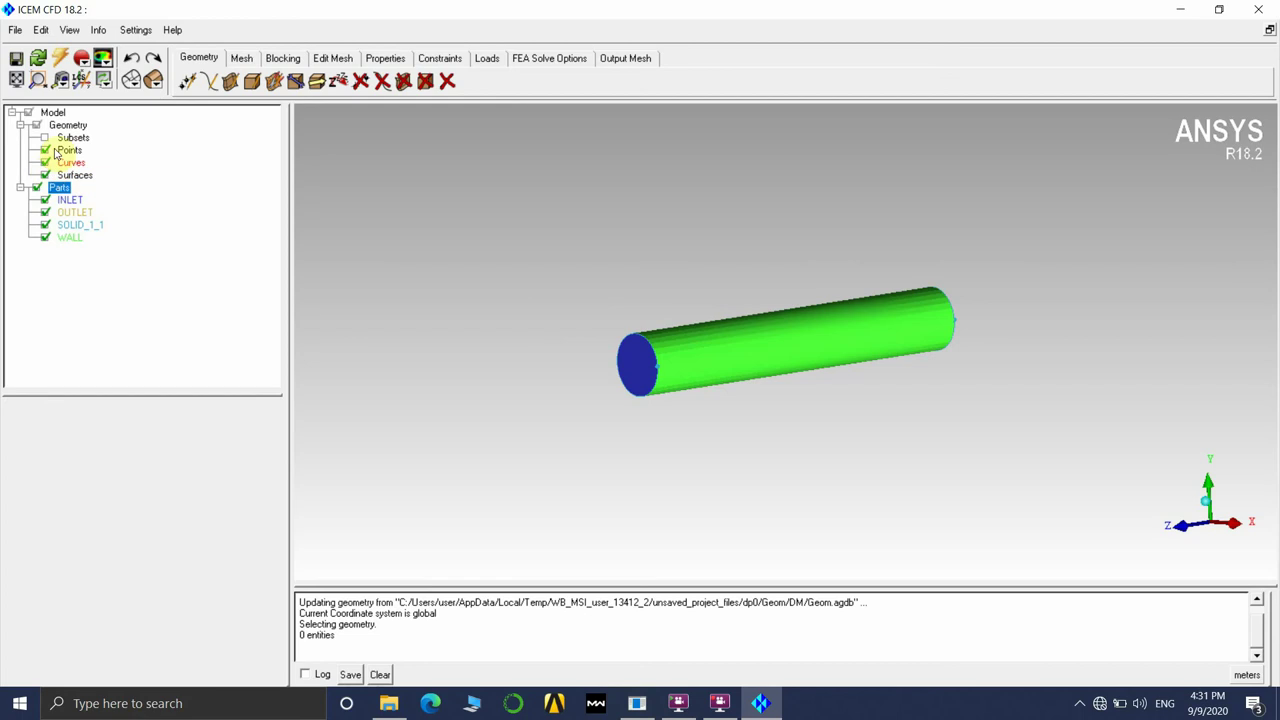
click(133, 81)
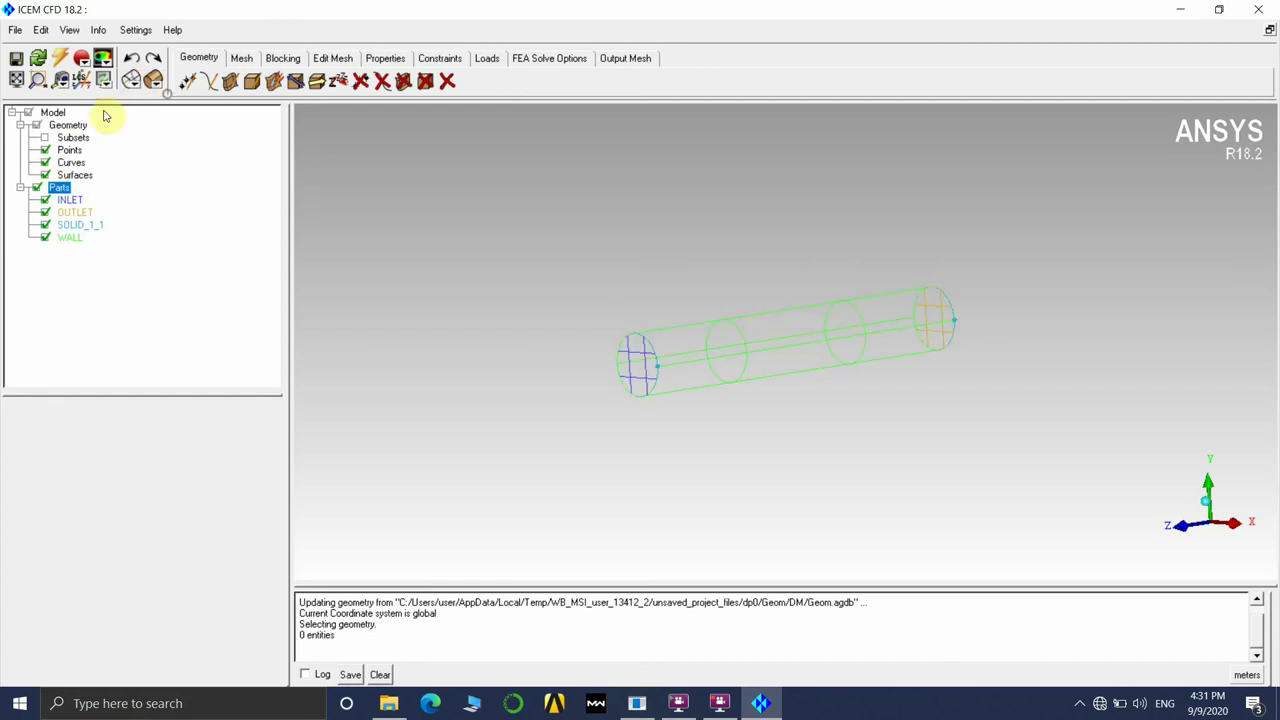
click(44, 175)
drag(734, 329, 822, 398)
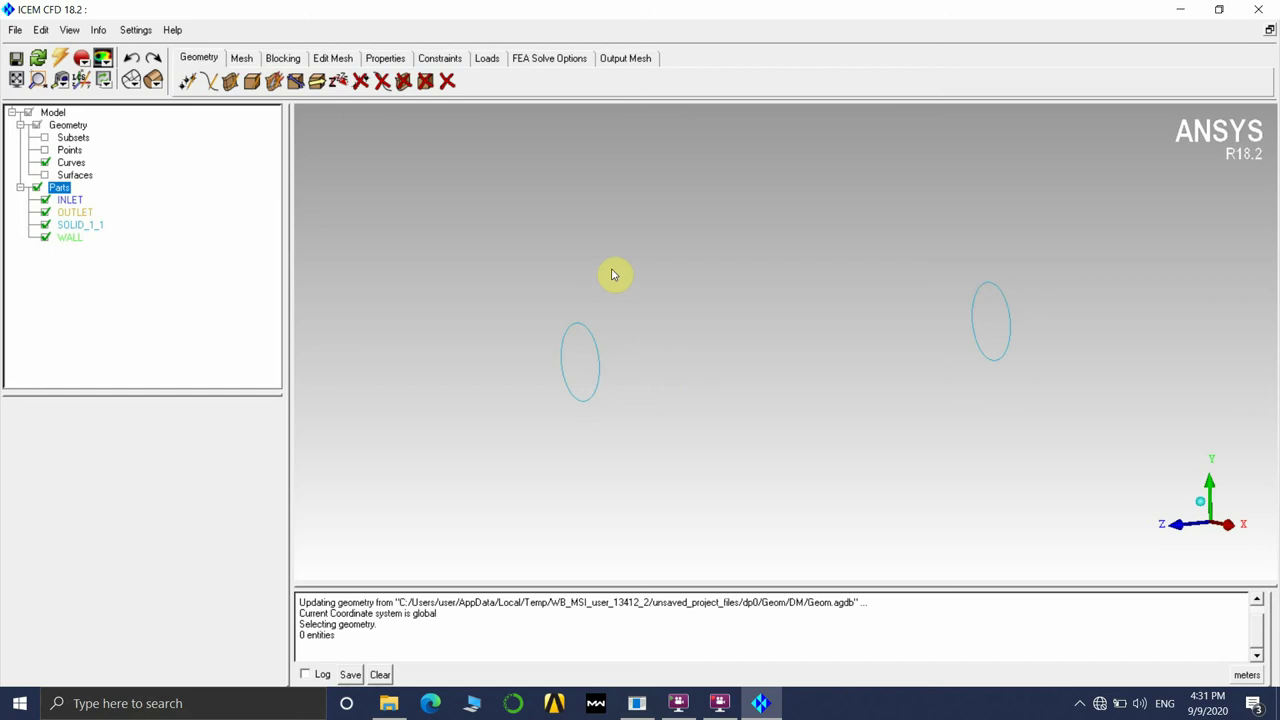
Build the topology of all parts with Repair Geometry at a tolerance of 0.003 and examine the resulting curves
click(297, 84)
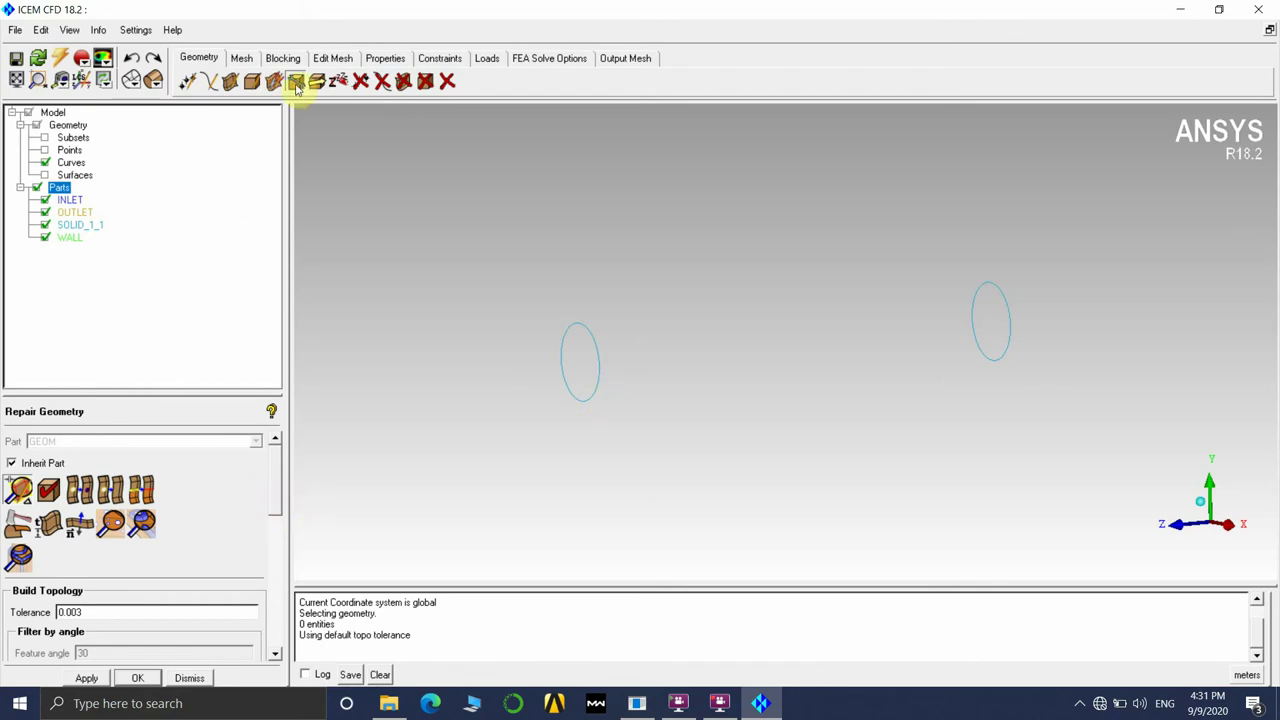
scroll(270, 510, down, 5)
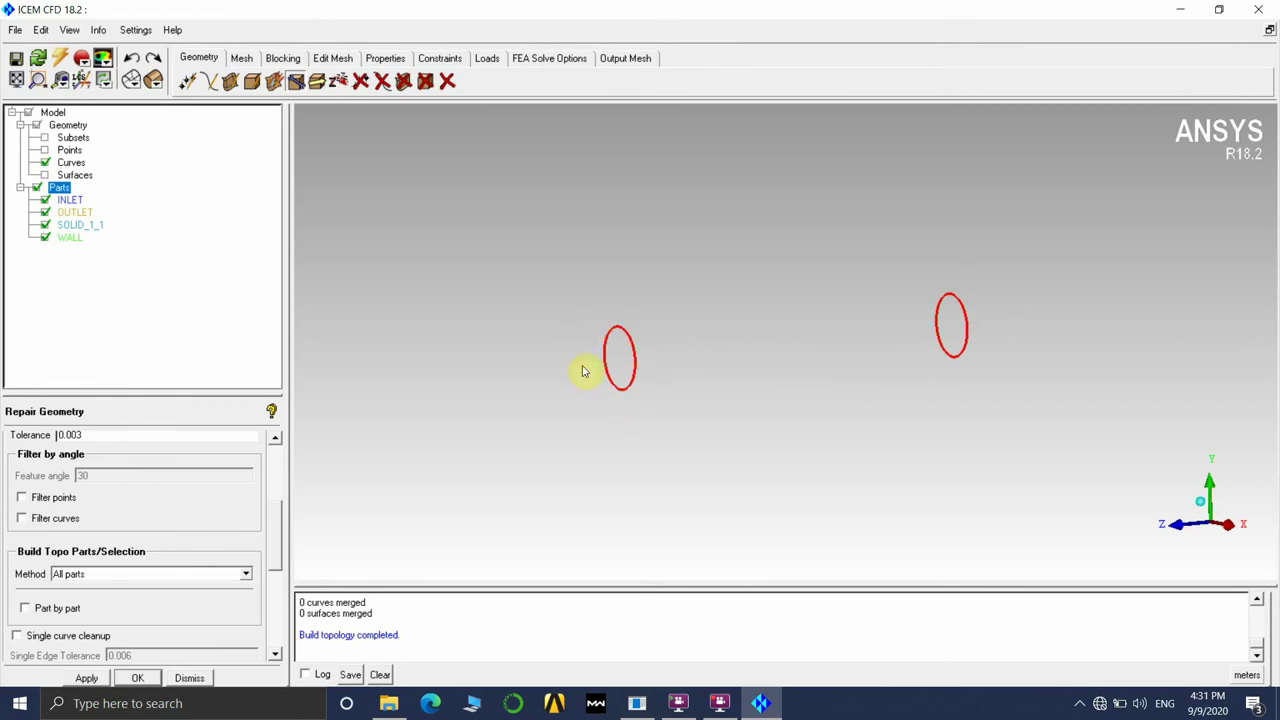
scroll(275, 537, up, 3)
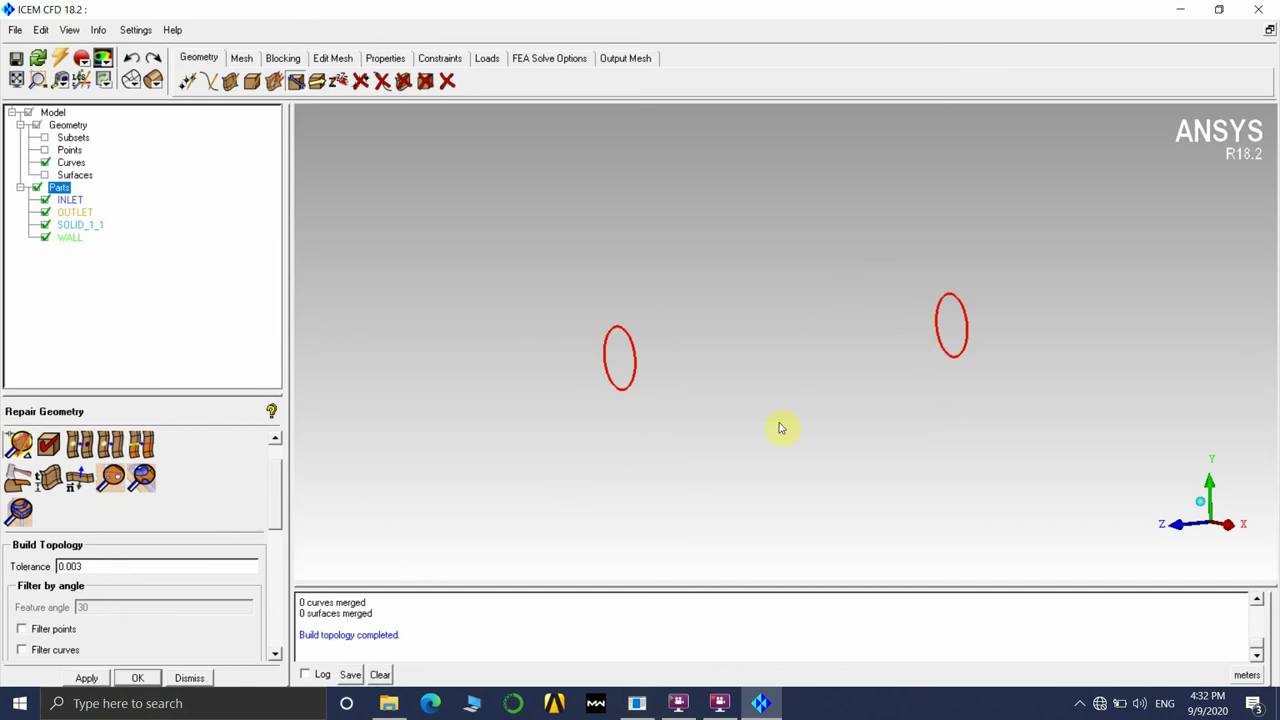
drag(781, 428, 734, 306)
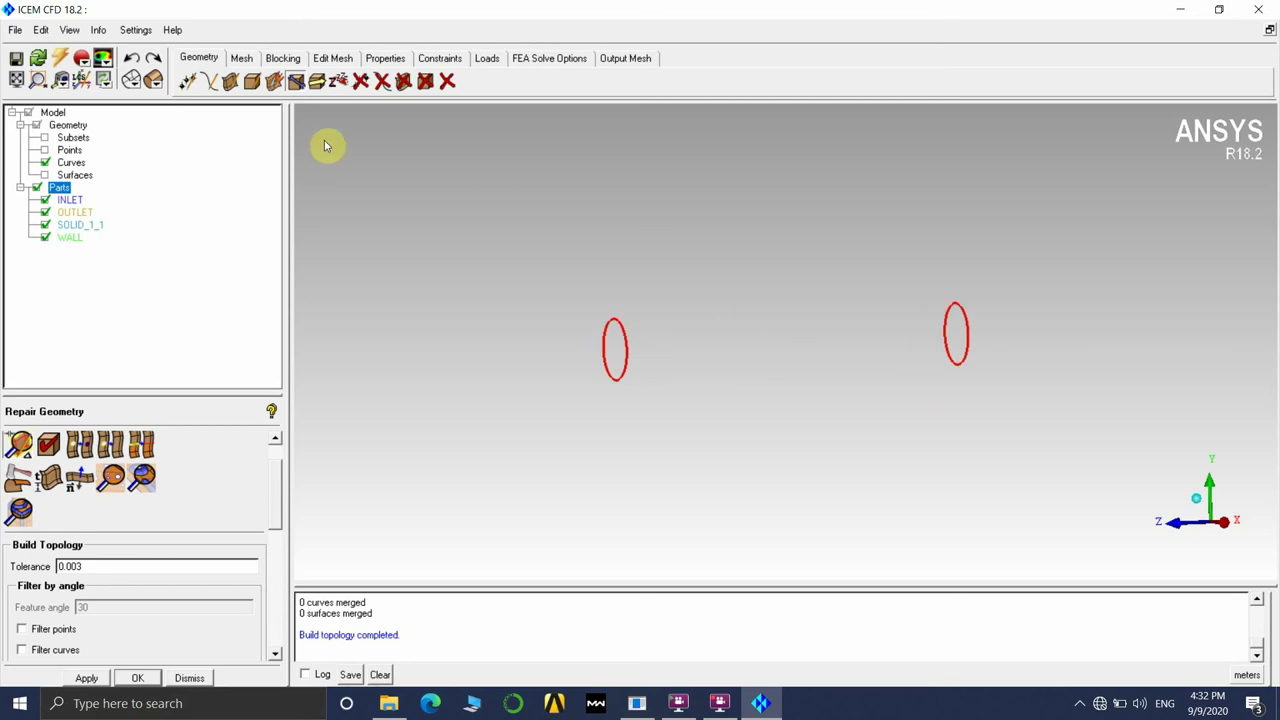
mouse_move(1128, 476)
mouse_down()
mouse_move(891, 380)
mouse_move(848, 376)
mouse_up()
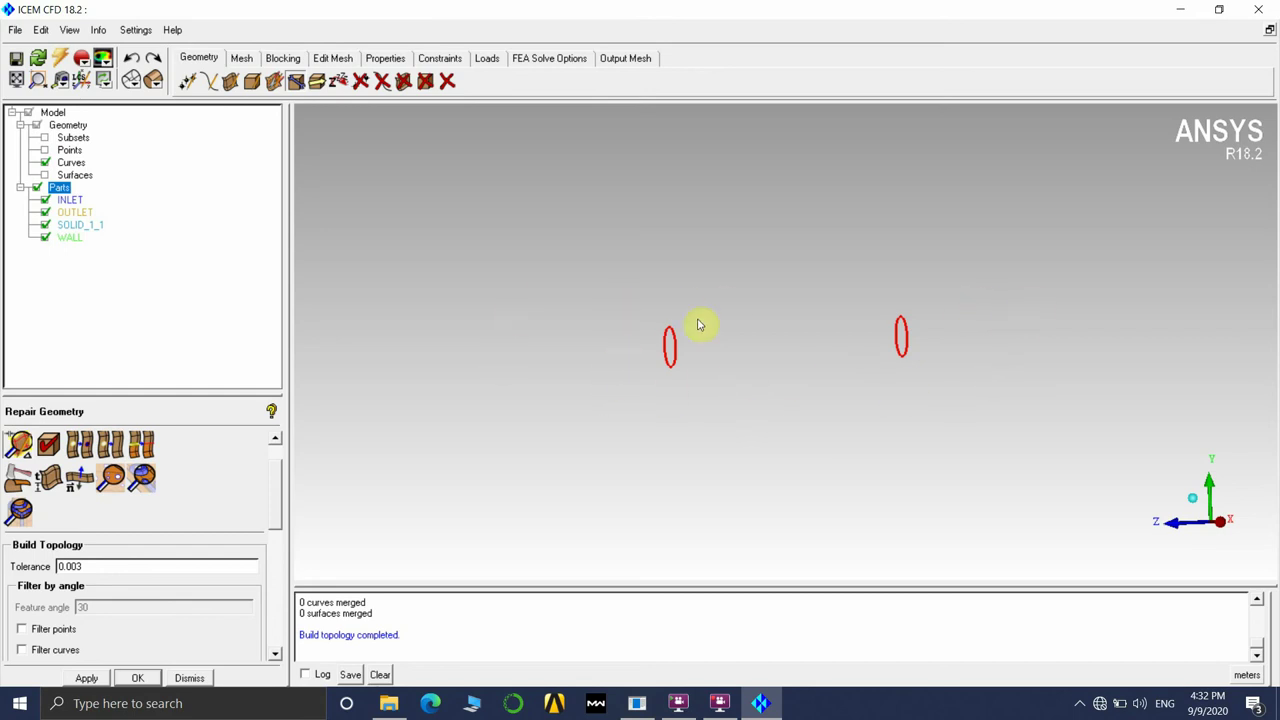
click(268, 59)
click(334, 58)
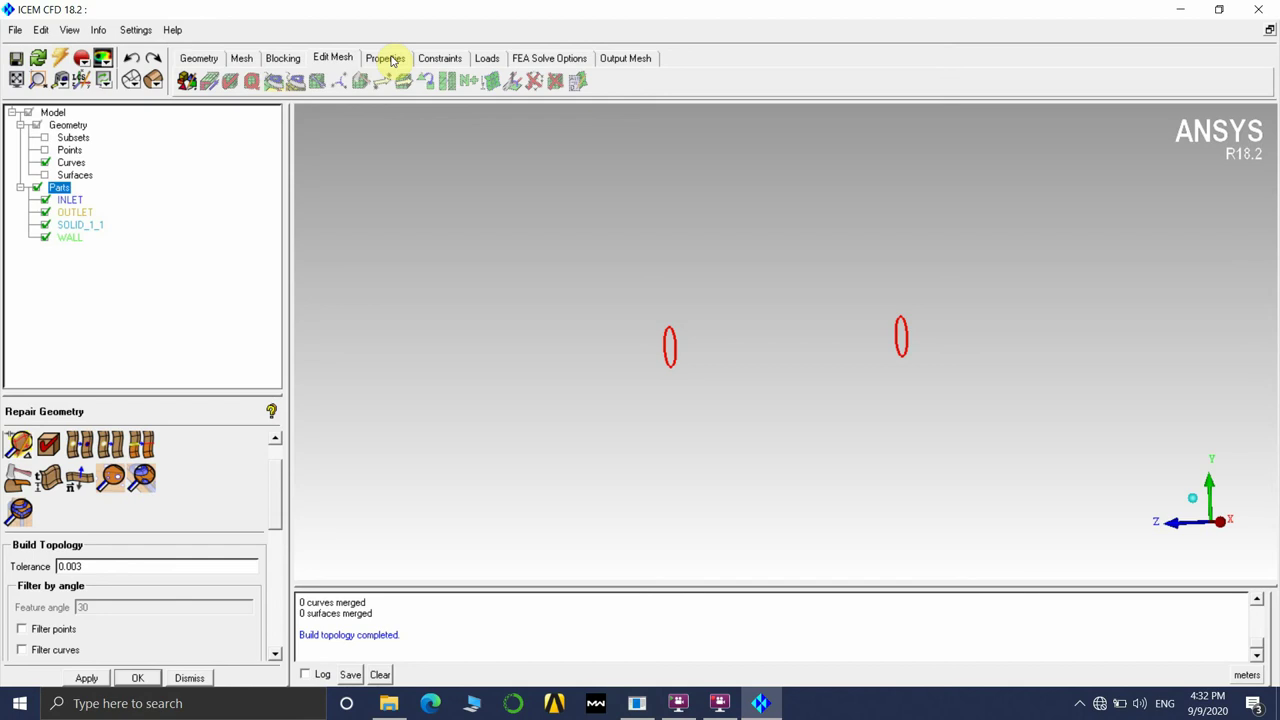
click(388, 58)
click(240, 58)
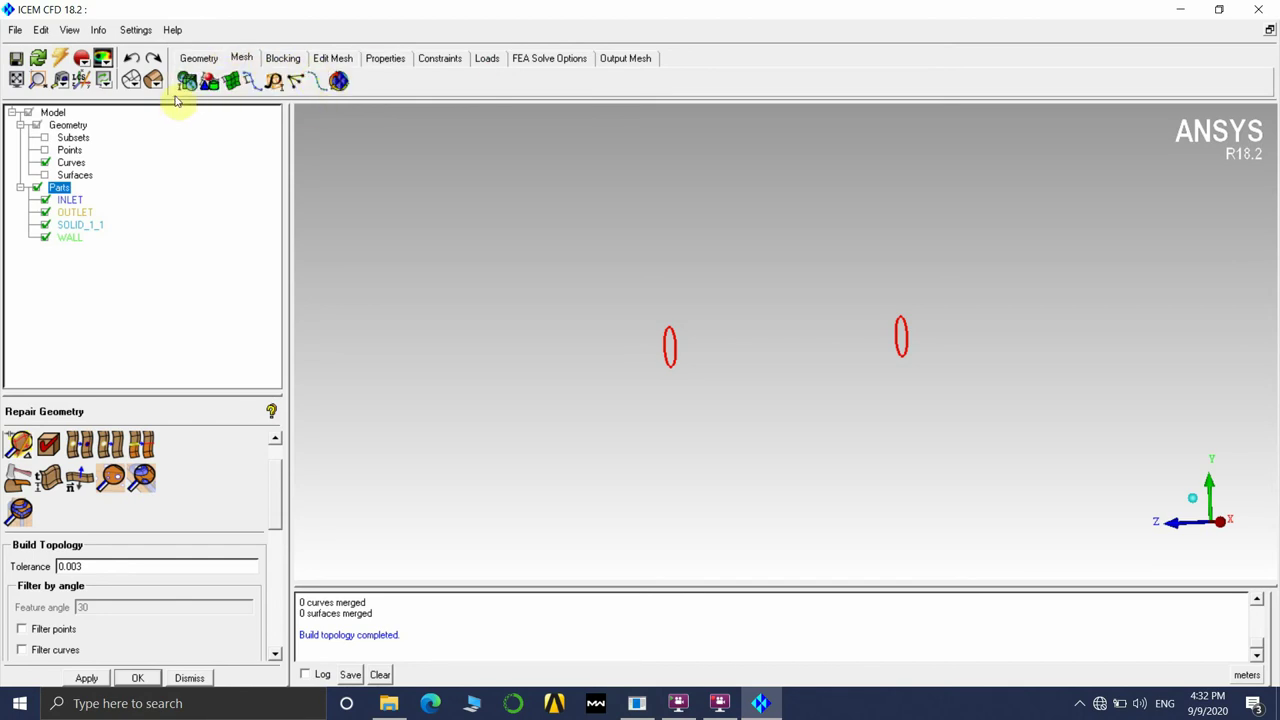
Create a 3D Bounding Box block around the pipe geometry, assigned to a part named flluid
click(280, 58)
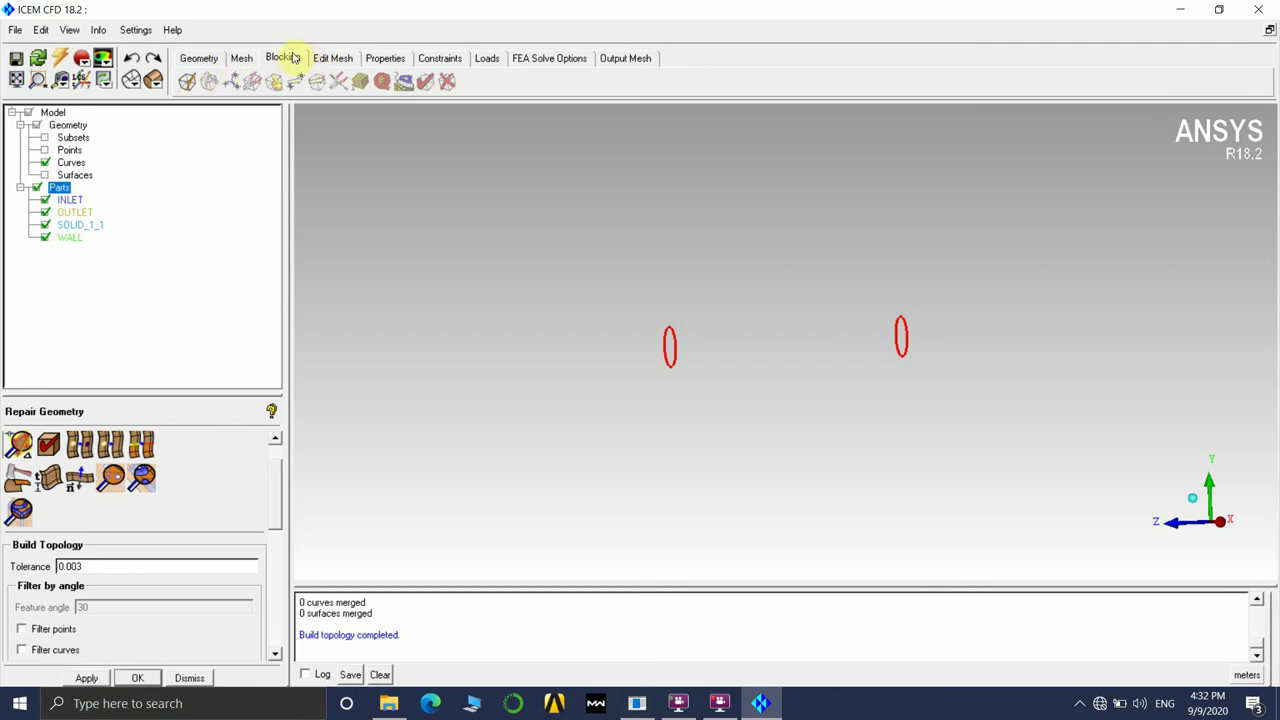
click(188, 84)
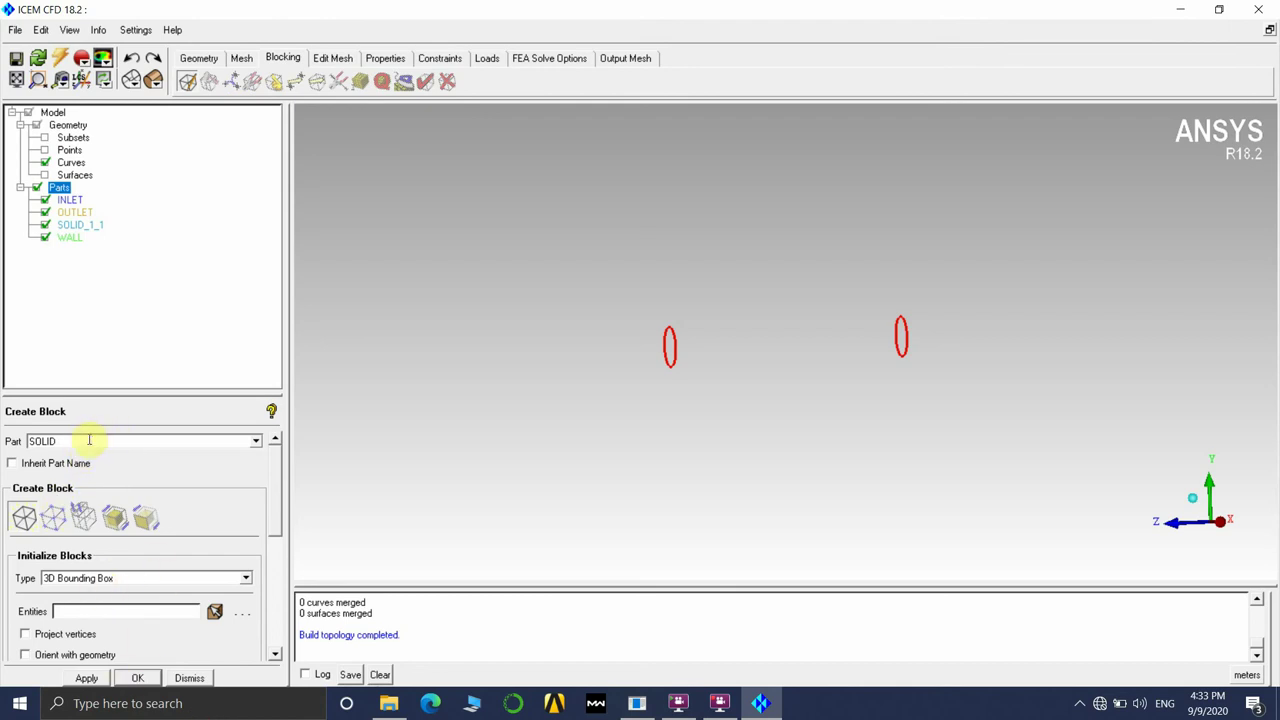
drag(89, 440, 28, 444)
key(BackSpace)
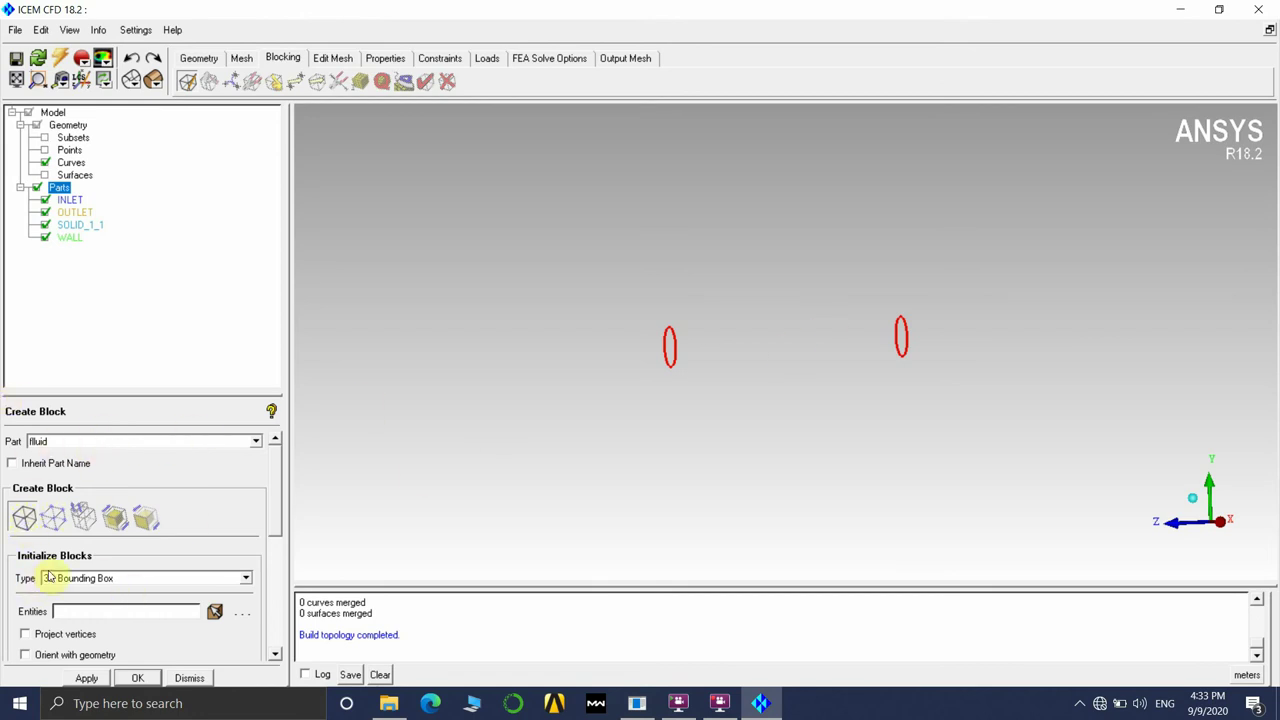
click(247, 580)
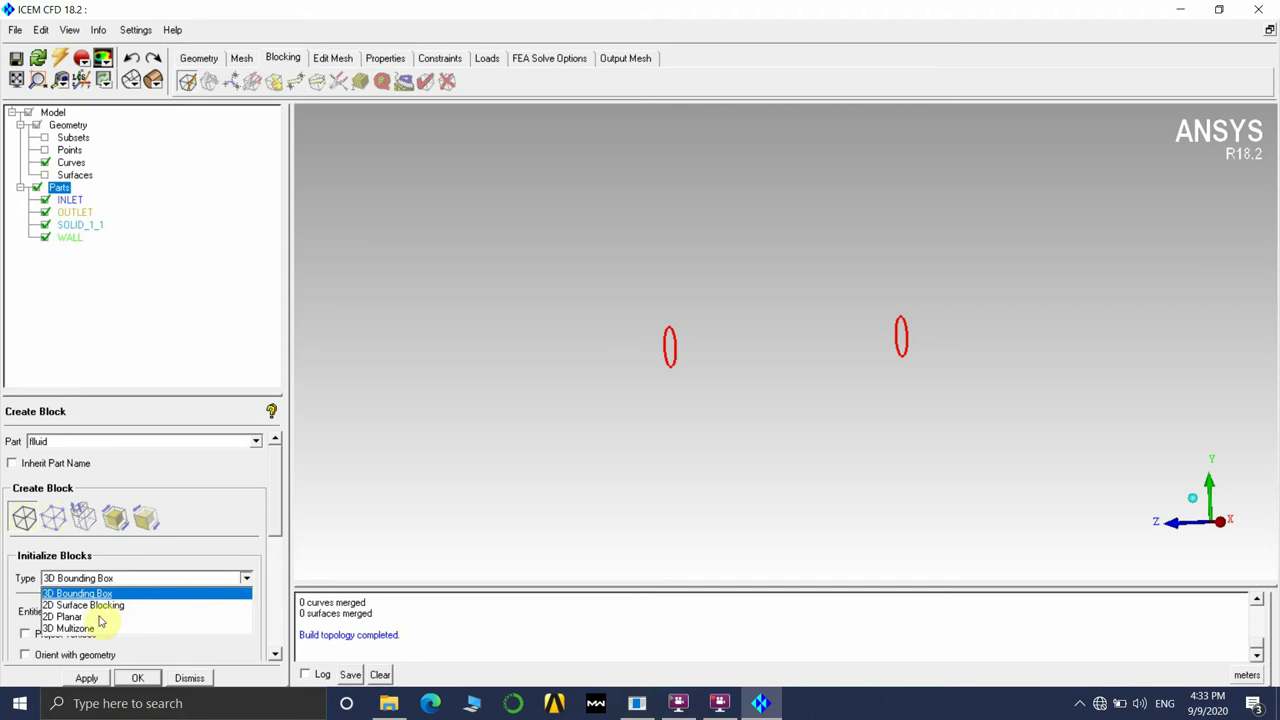
click(246, 578)
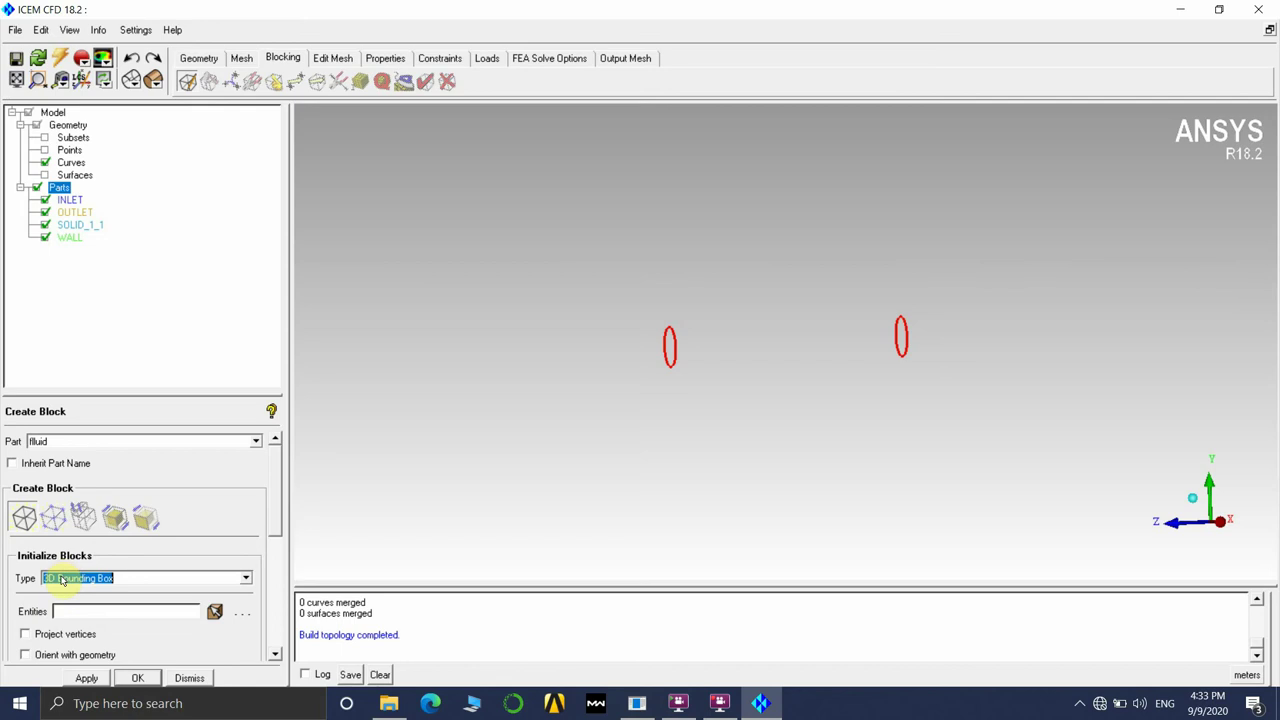
click(86, 678)
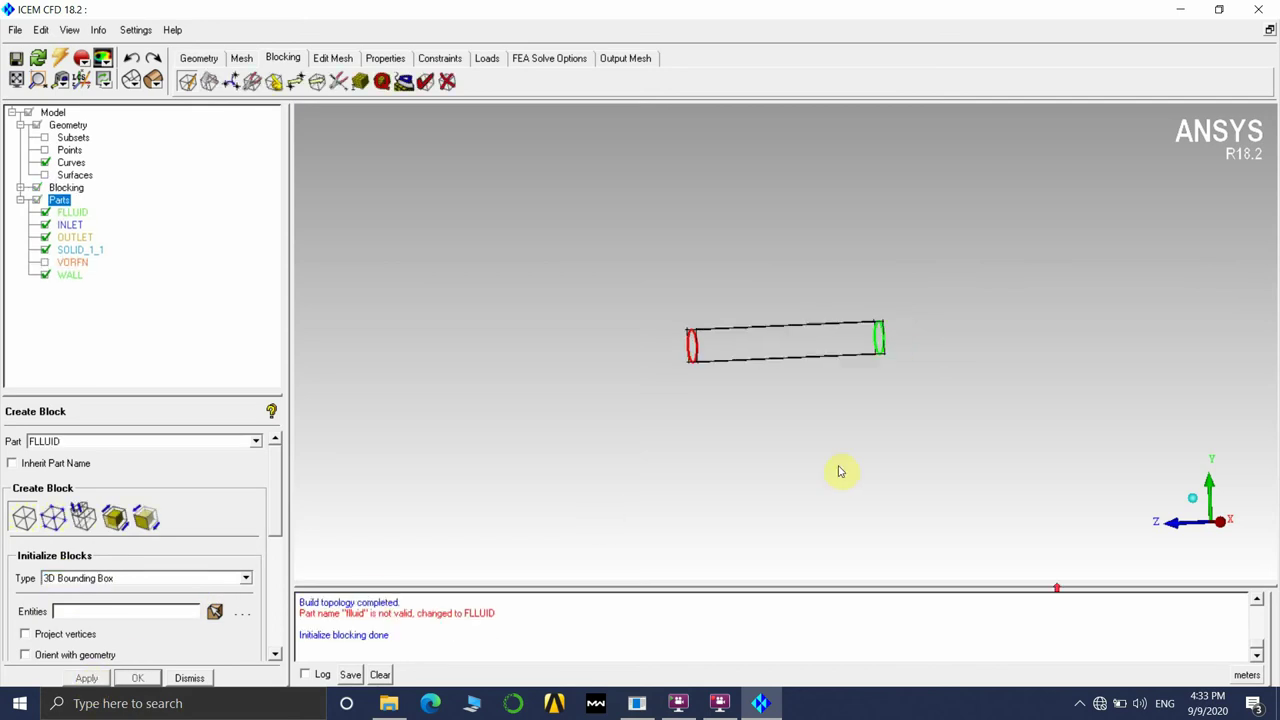
Associate the four block edges around the outlet end (green circle) with that circular curve
scroll(980, 400, down, 5)
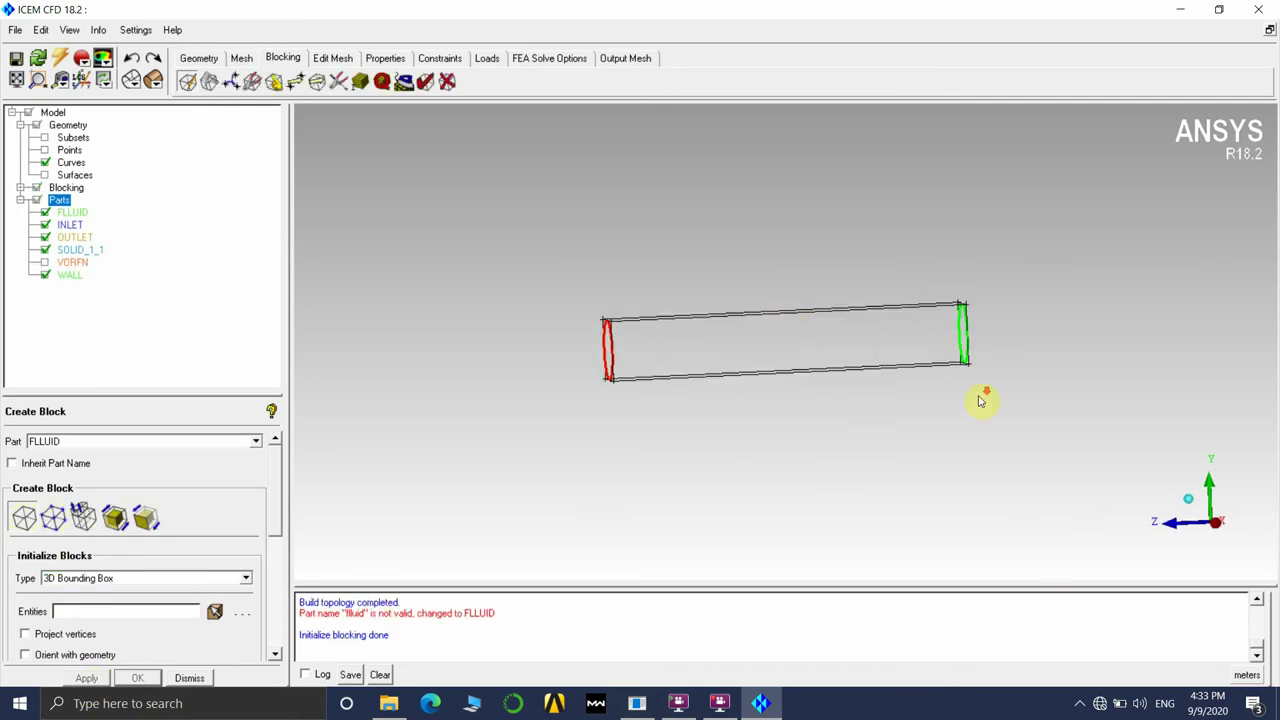
drag(980, 400, 967, 461)
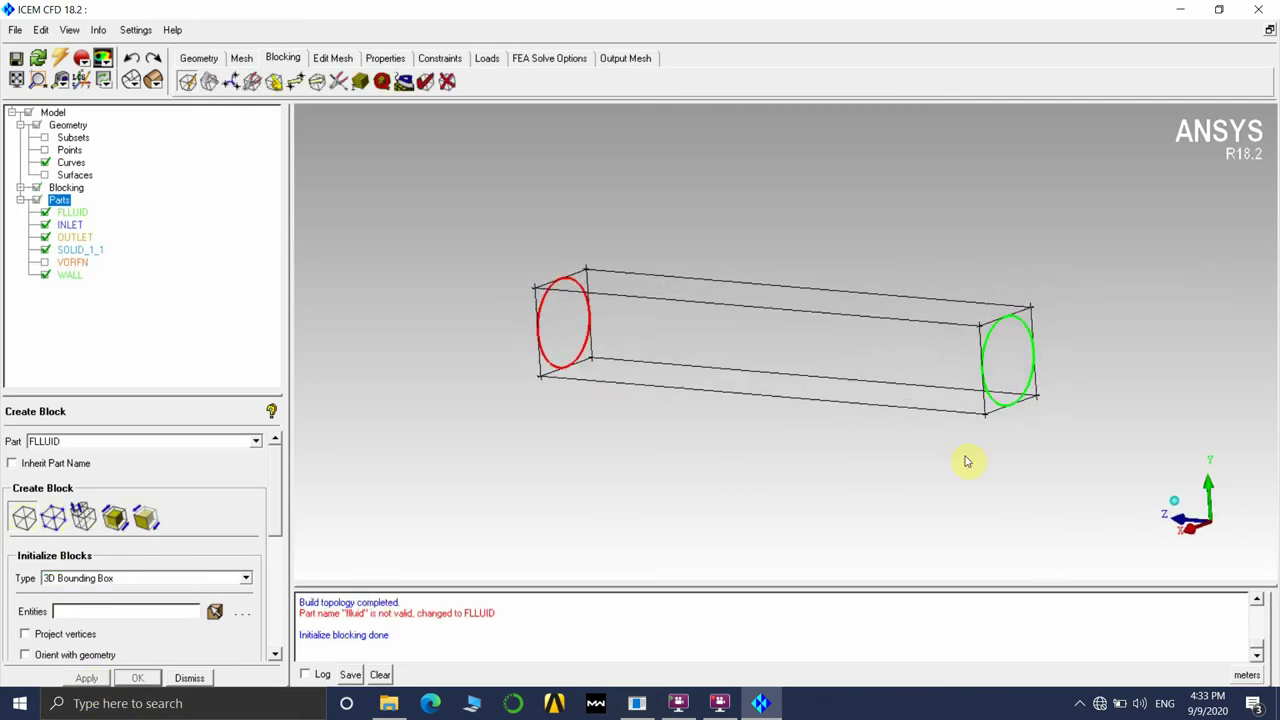
middle_drag(966, 357, 760, 378)
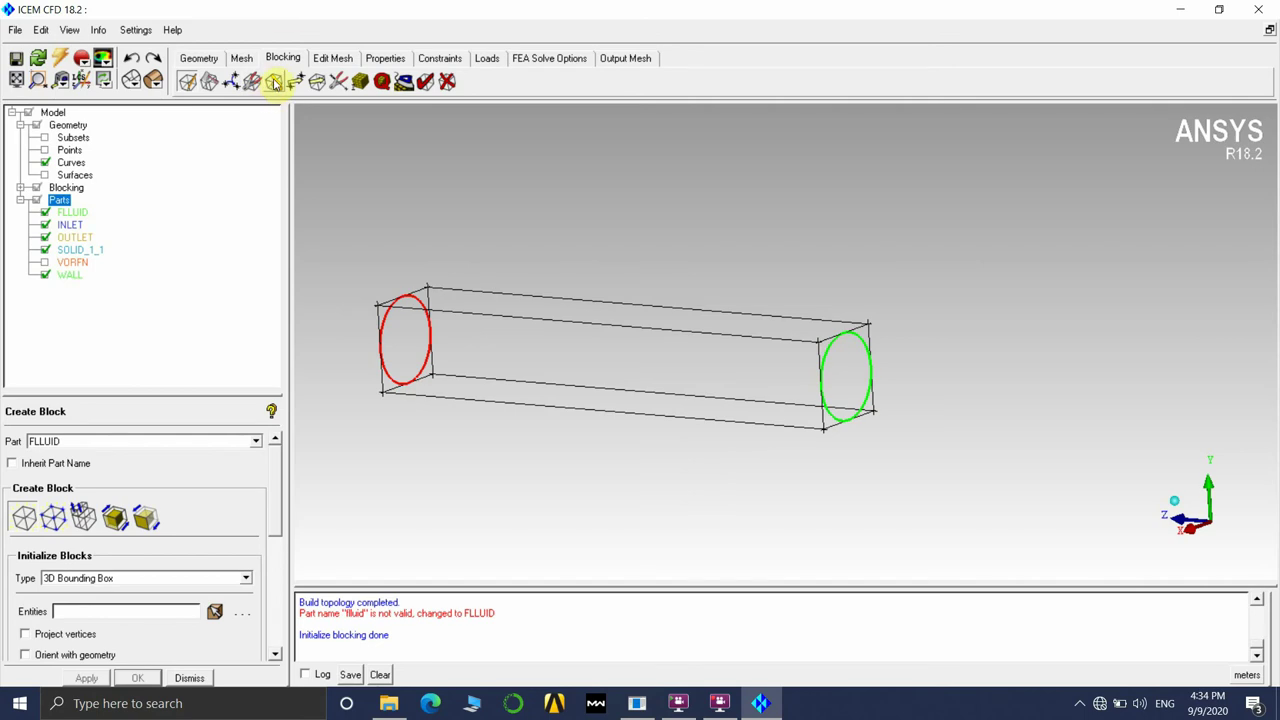
click(274, 82)
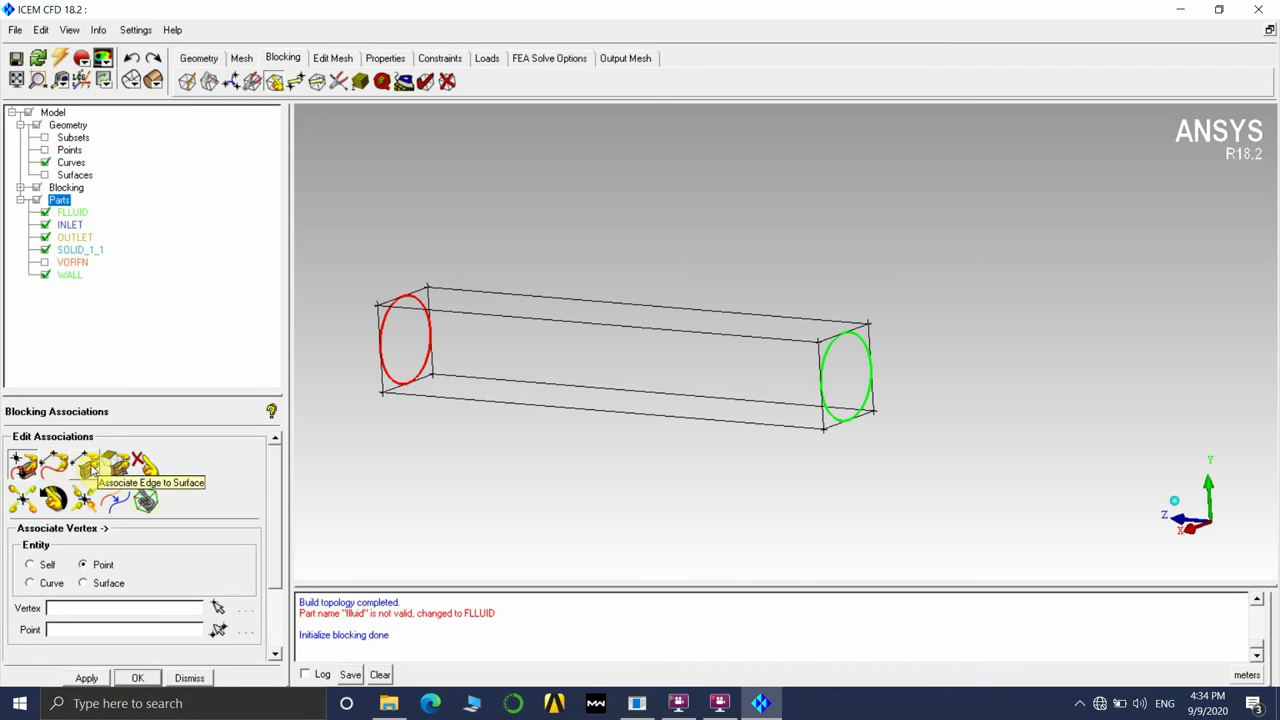
right_drag(811, 371, 905, 318)
drag(886, 380, 837, 343)
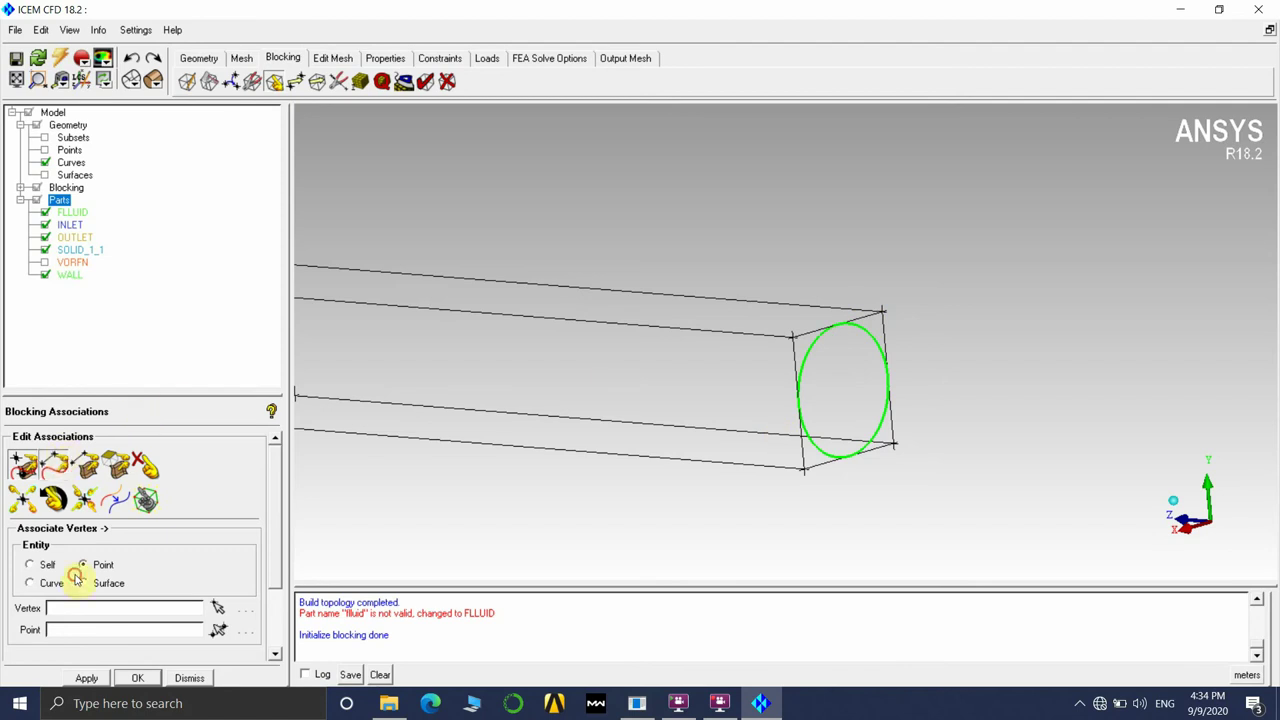
click(54, 464)
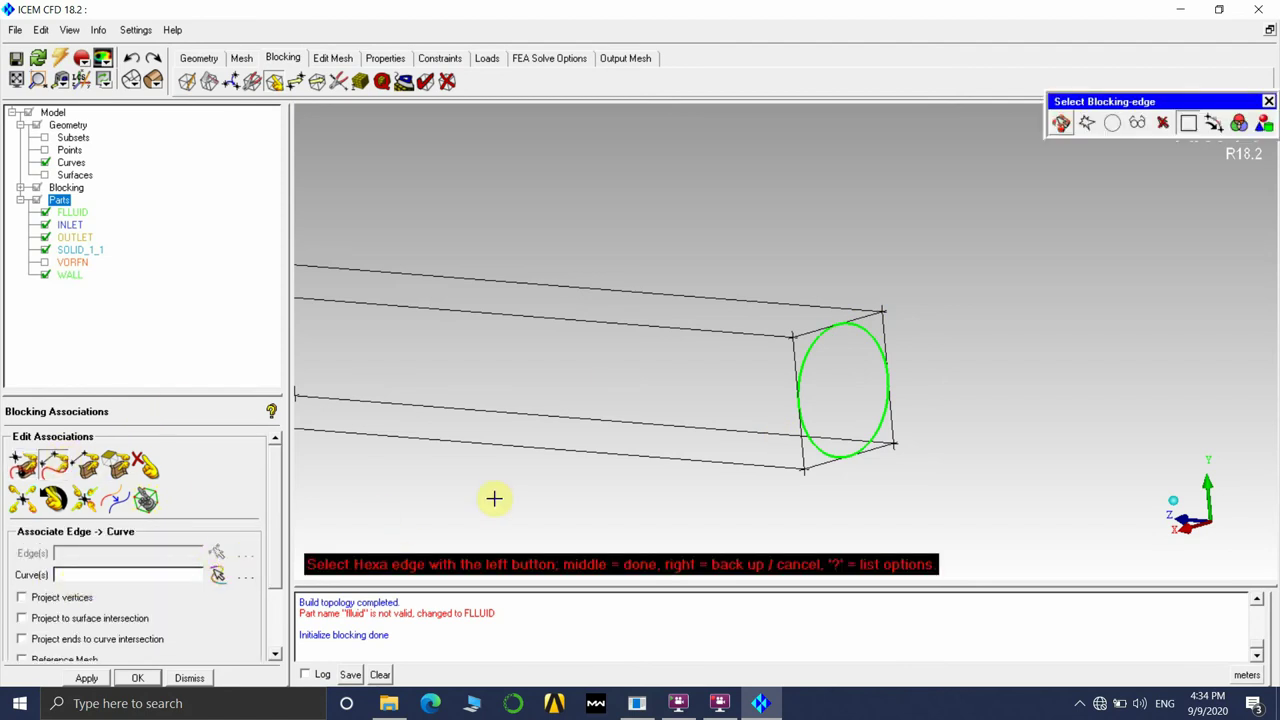
click(808, 334)
click(791, 367)
click(886, 352)
middle_click(1178, 461)
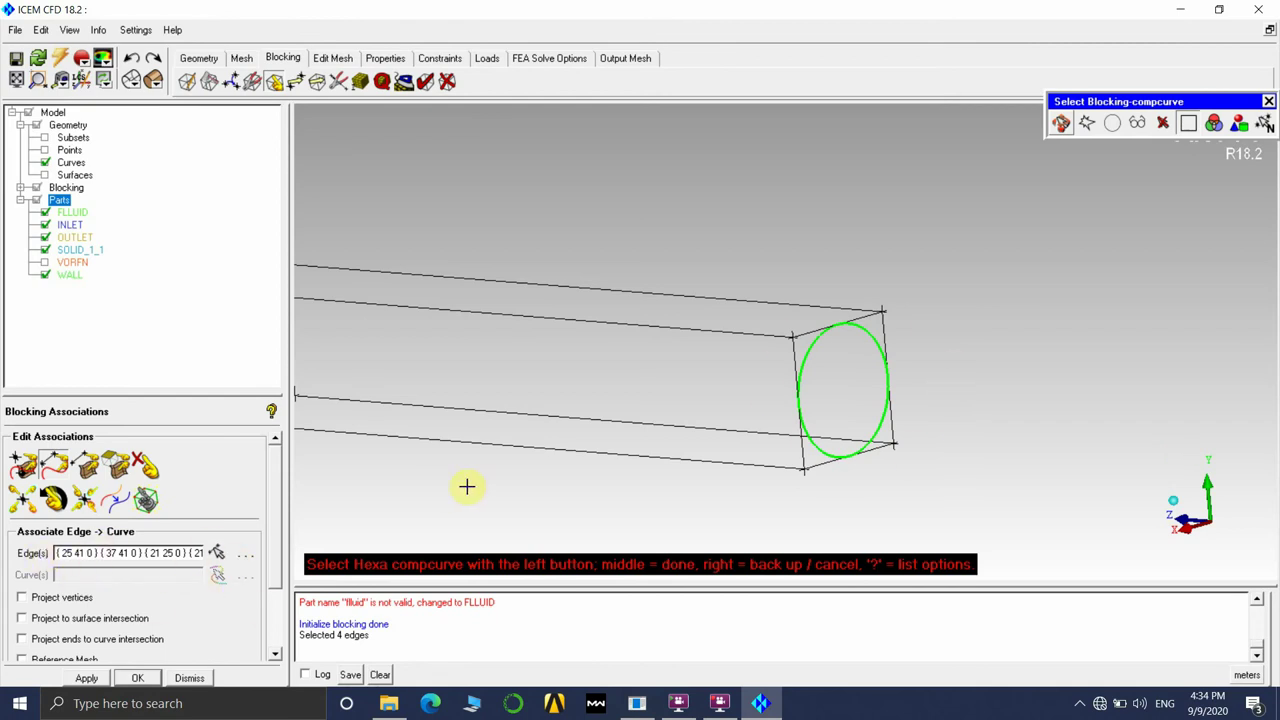
right_click(1016, 435)
click(976, 354)
middle_click(1219, 443)
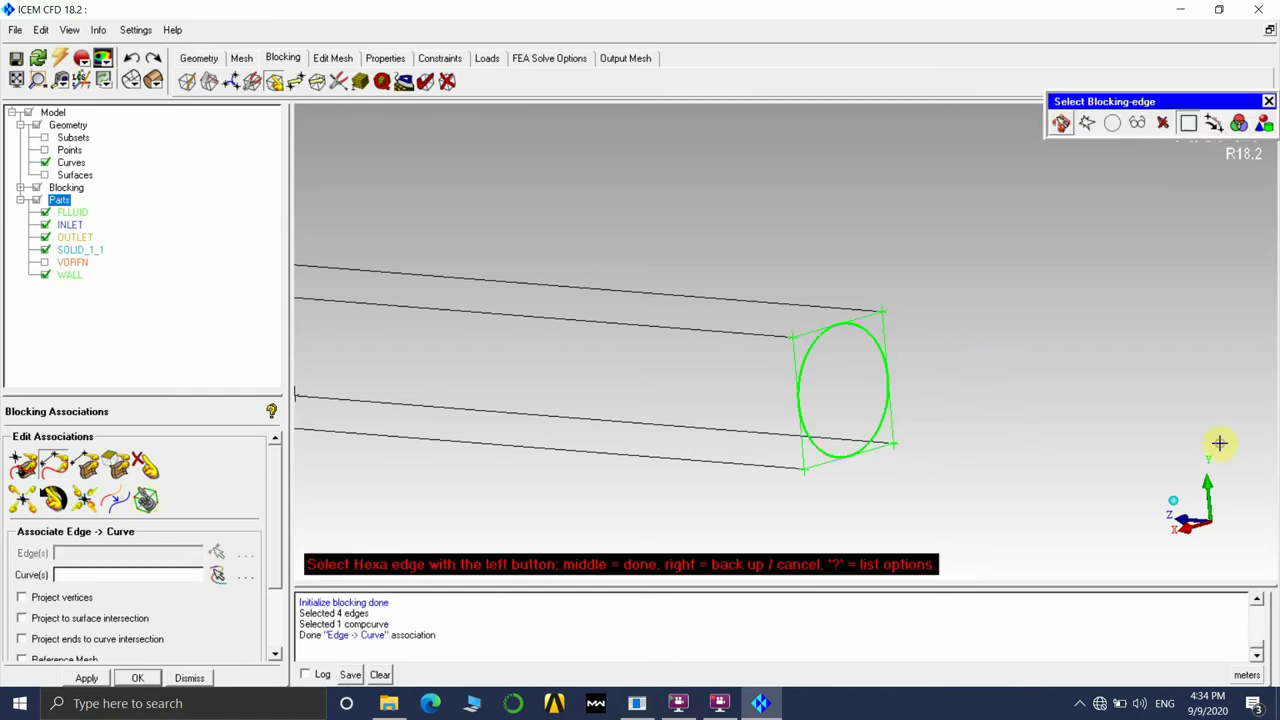
middle_click(975, 356)
Associate the four block edges at the inlet end with the red circular curve
scroll(977, 362, down, 2)
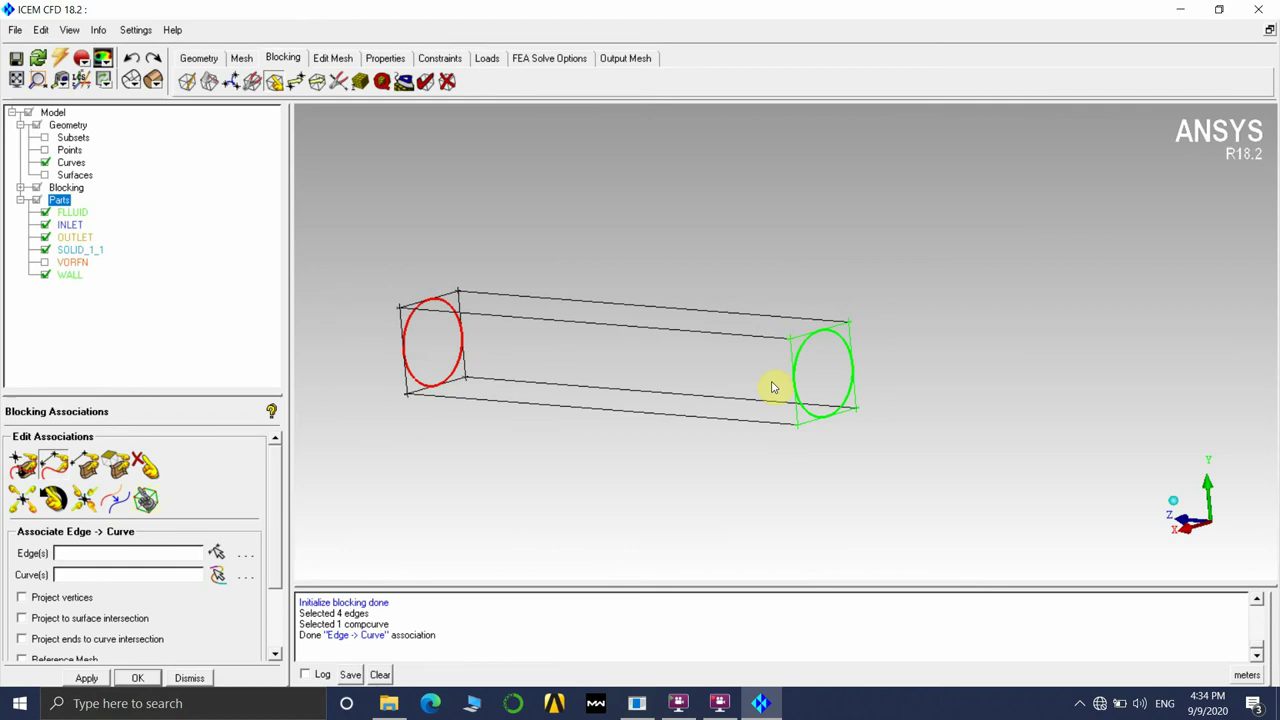
drag(986, 423, 480, 377)
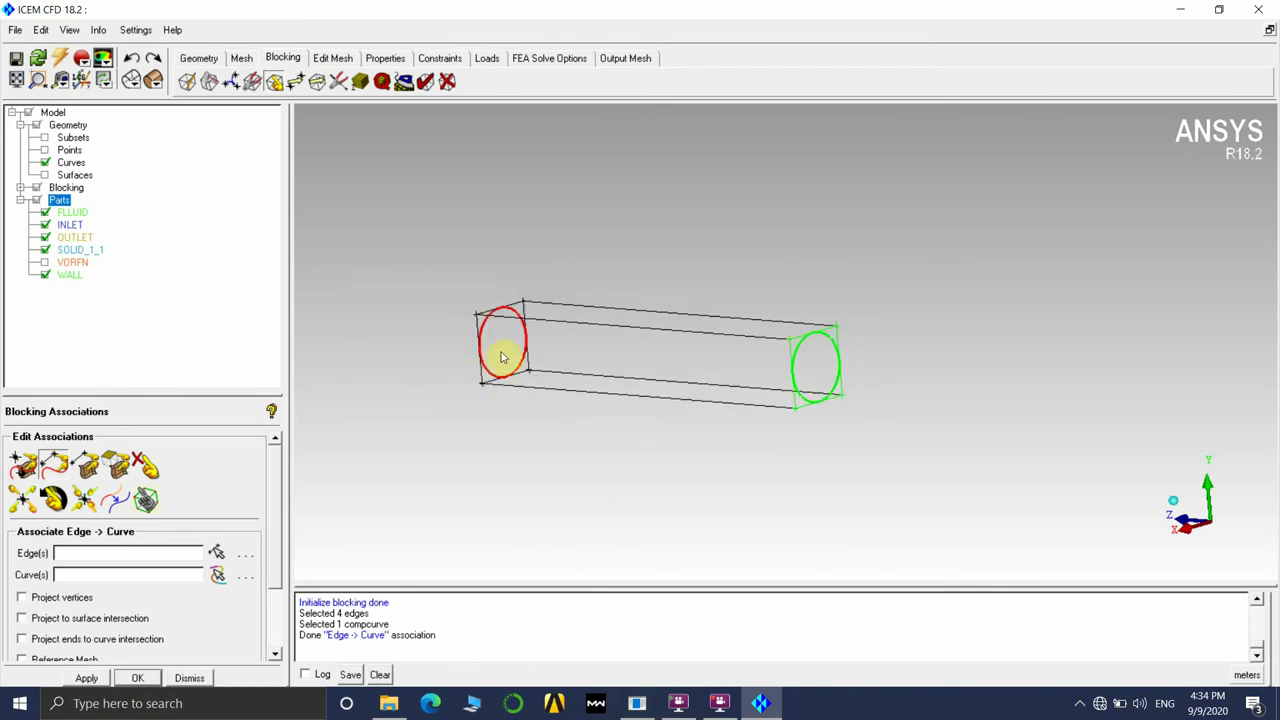
drag(680, 340, 672, 403)
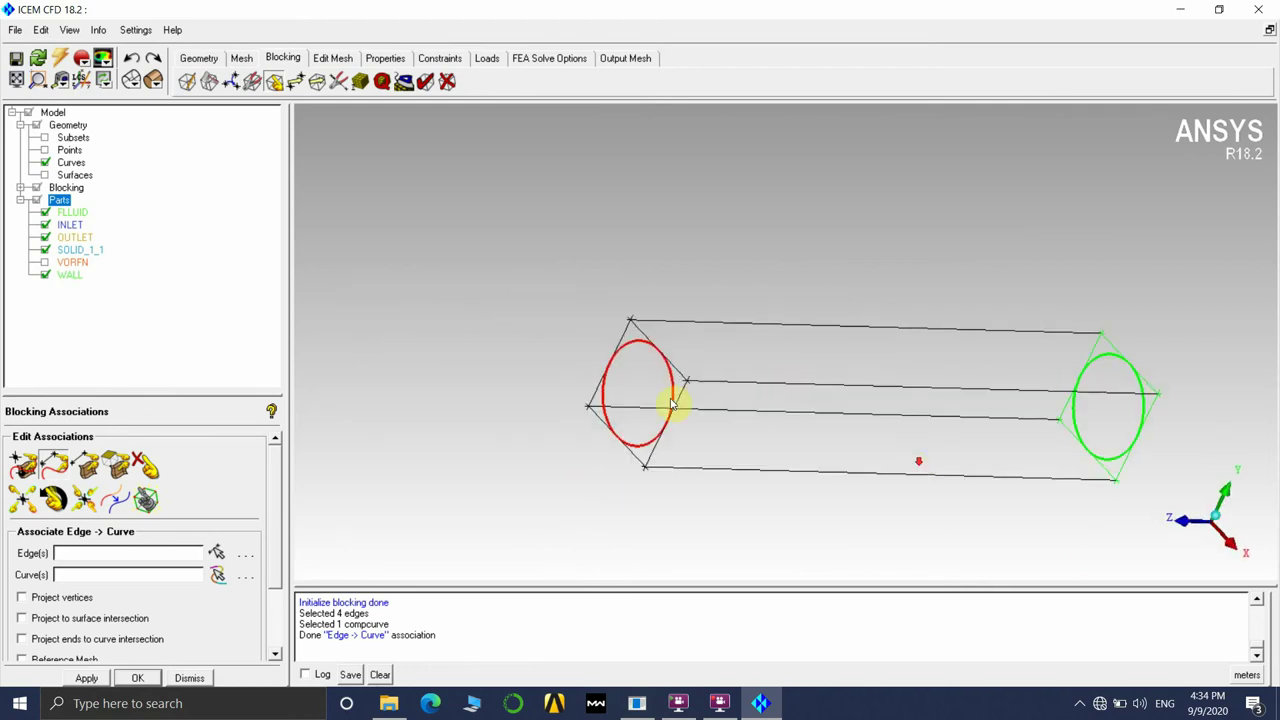
click(54, 465)
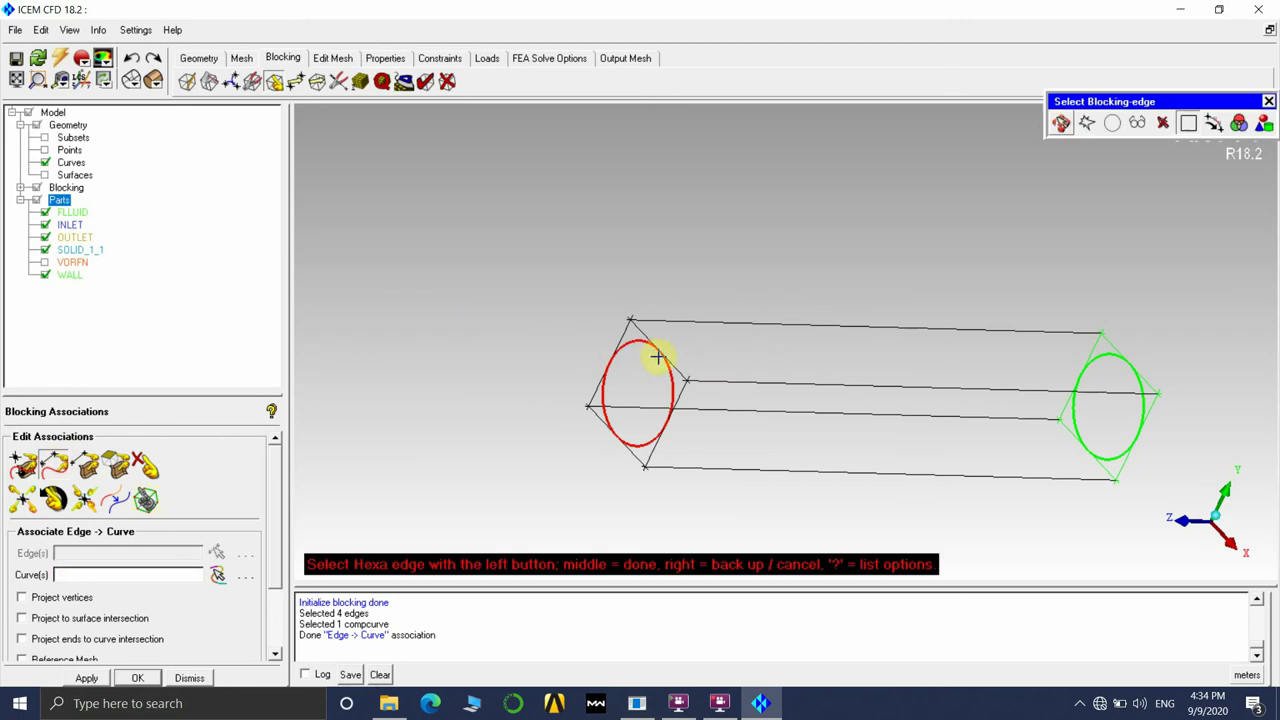
click(640, 328)
click(676, 445)
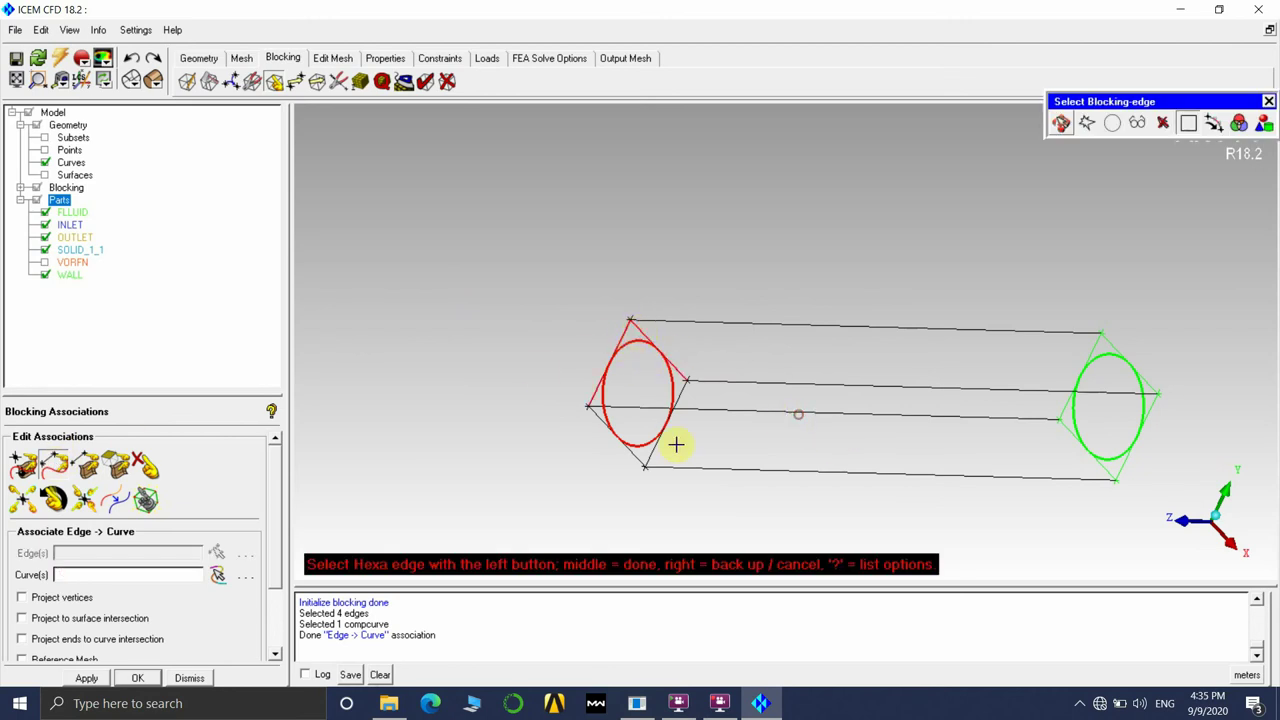
middle_click(545, 444)
click(600, 398)
middle_click(651, 383)
right_click(651, 383)
Snap all visible block vertices onto their associated curves with Snap Project Vertices and check both ends
drag(651, 383, 684, 345)
scroll(674, 526, up, 1)
scroll(1140, 424, up, 1)
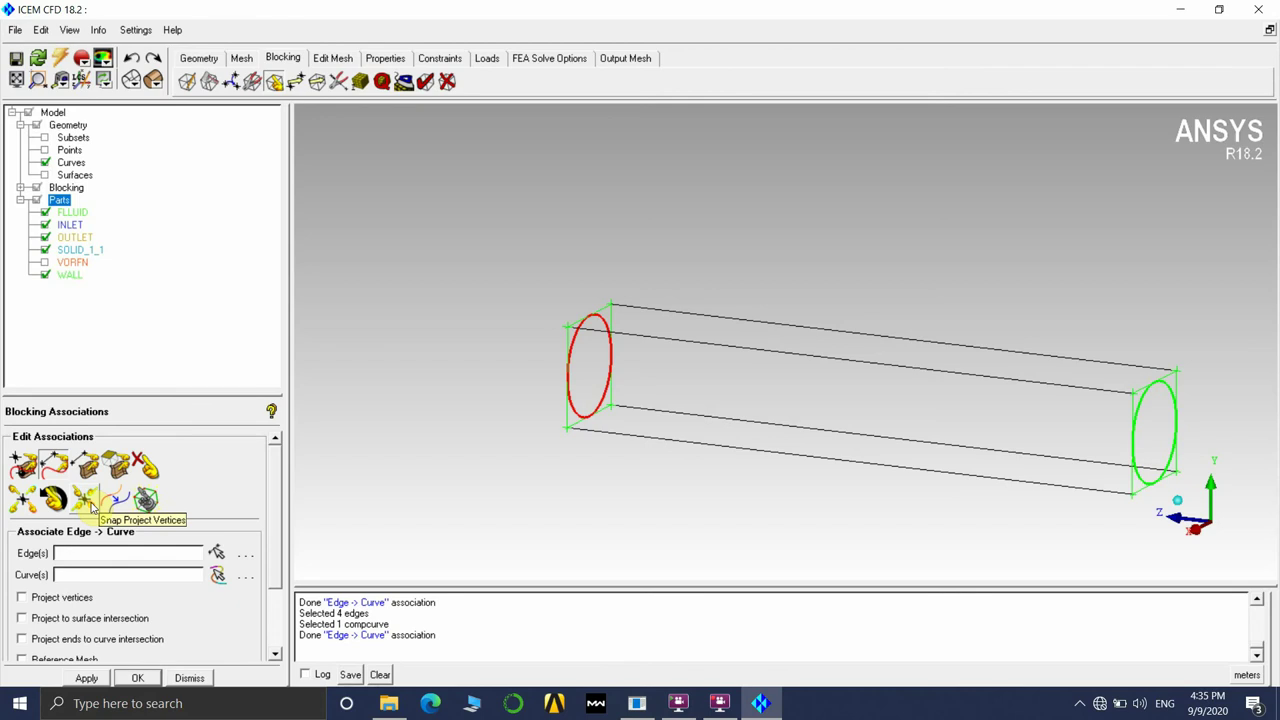
click(85, 499)
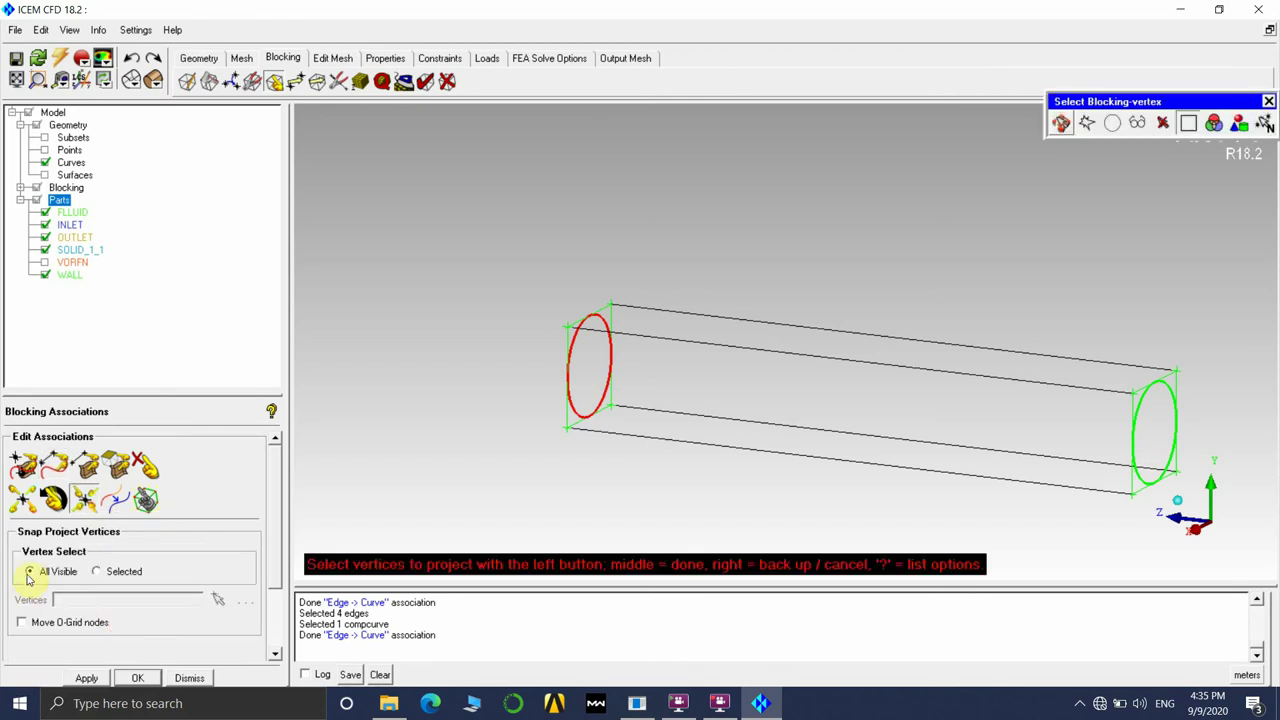
click(86, 678)
drag(660, 498, 994, 360)
scroll(735, 467, up, 2)
drag(735, 467, 609, 397)
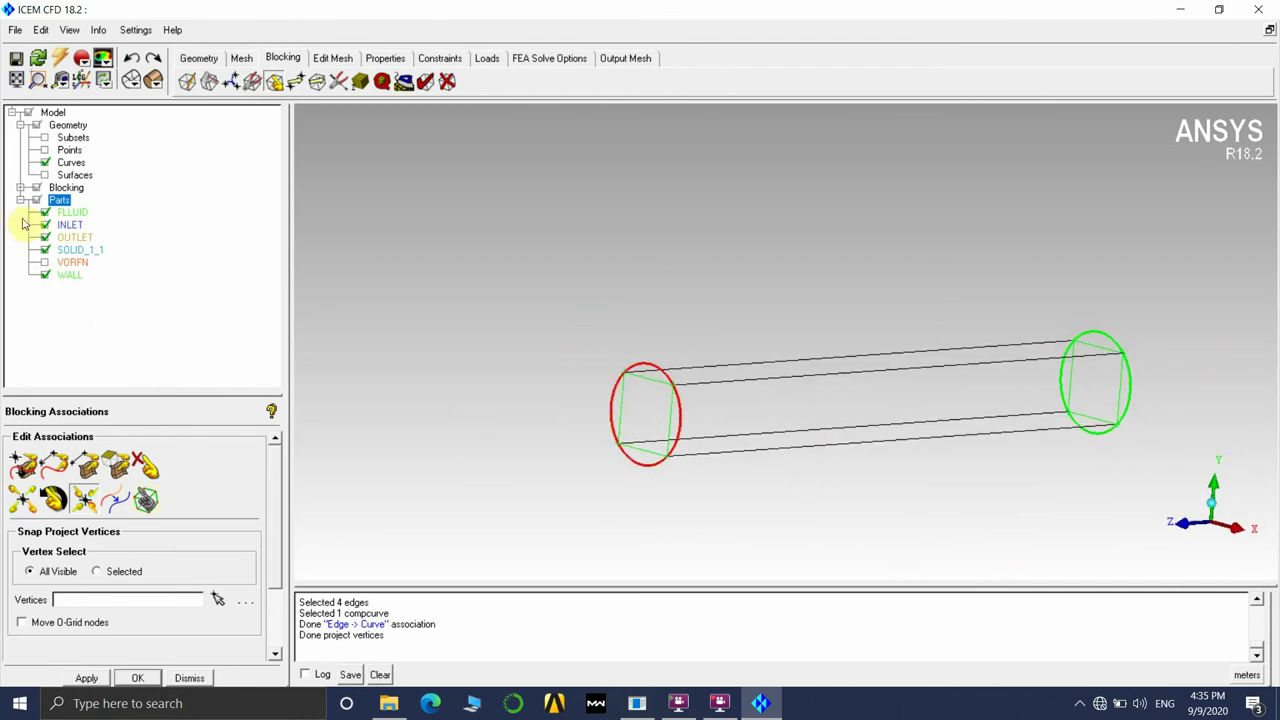
Compute the pre-mesh of the blocking, display it as Solid & Wire and inspect the block within the end circles
click(21, 187)
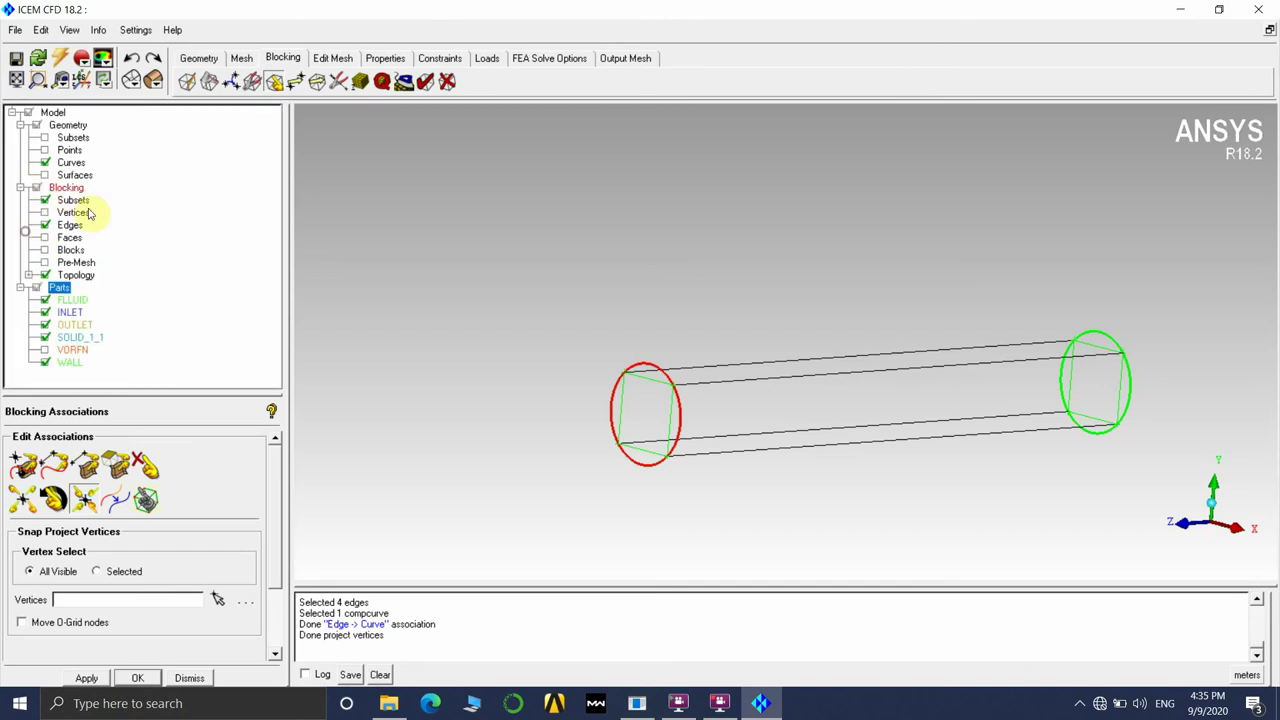
click(45, 262)
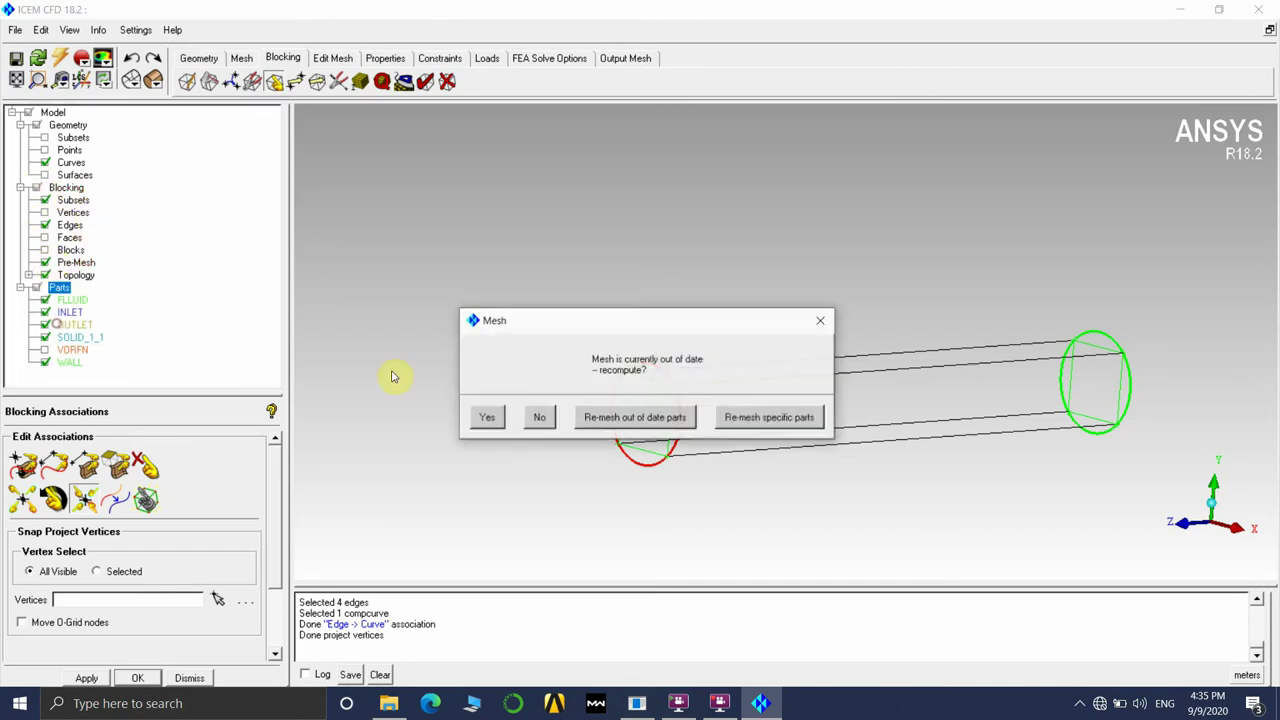
click(486, 417)
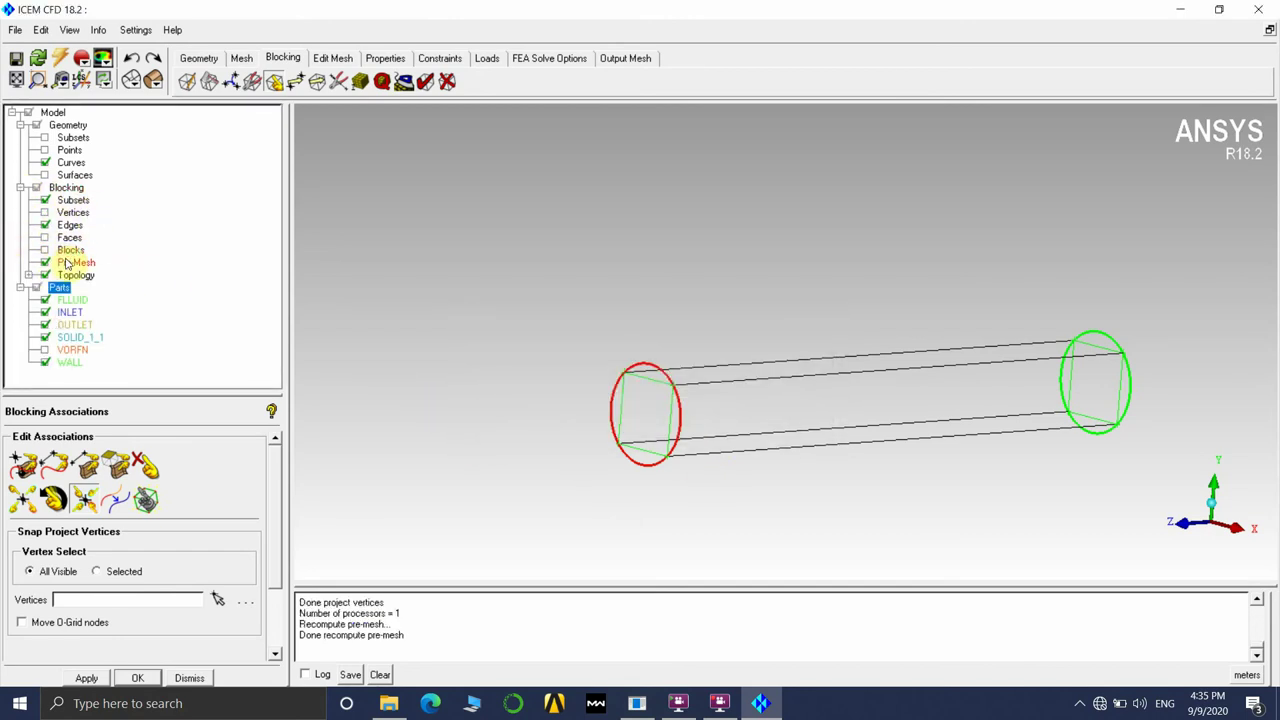
right_click(86, 263)
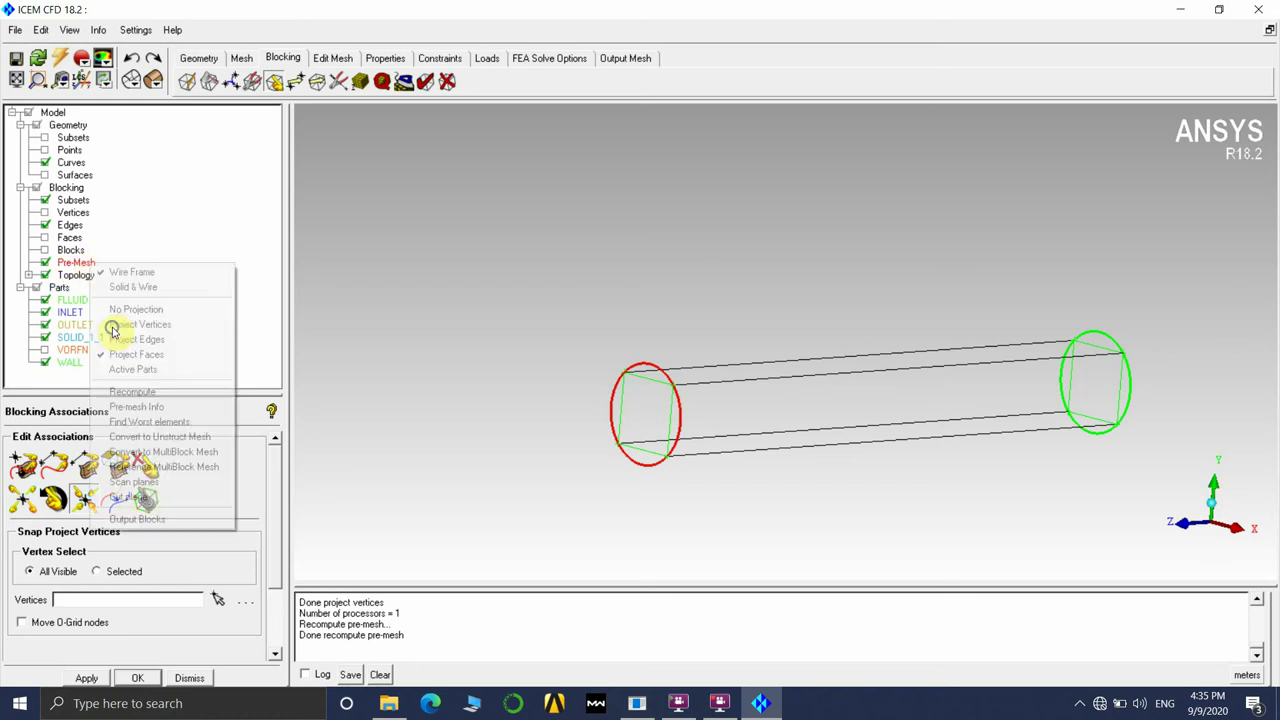
click(125, 287)
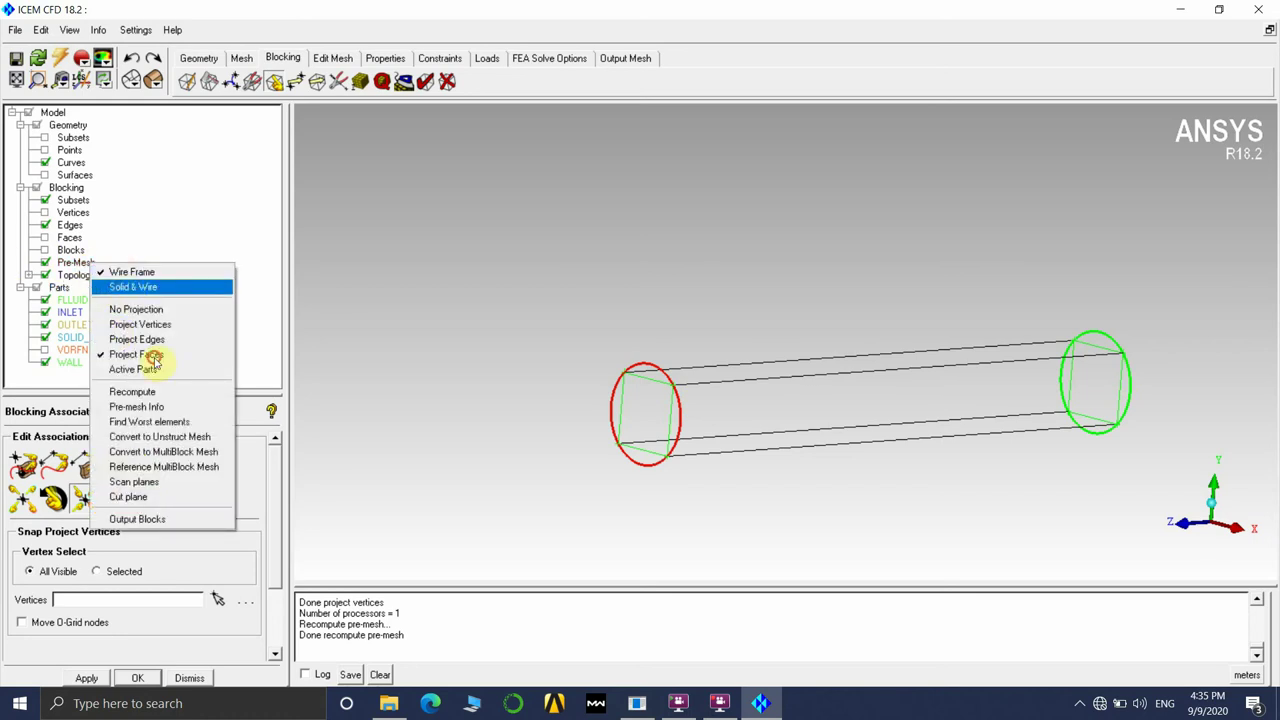
scroll(755, 471, up, 3)
scroll(726, 491, down, 4)
drag(894, 446, 713, 407)
scroll(860, 538, up, 2)
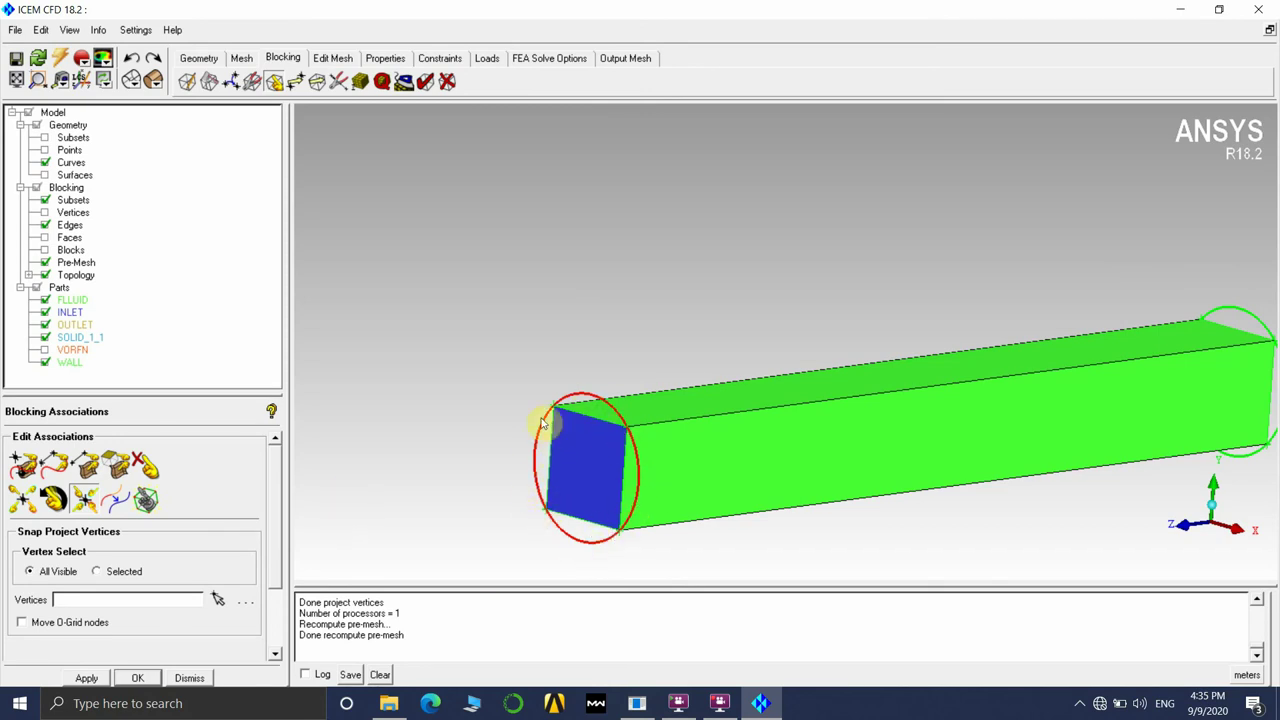
Hide the pre-mesh so only the block edges and the pipe's curves are shown
right_click(84, 268)
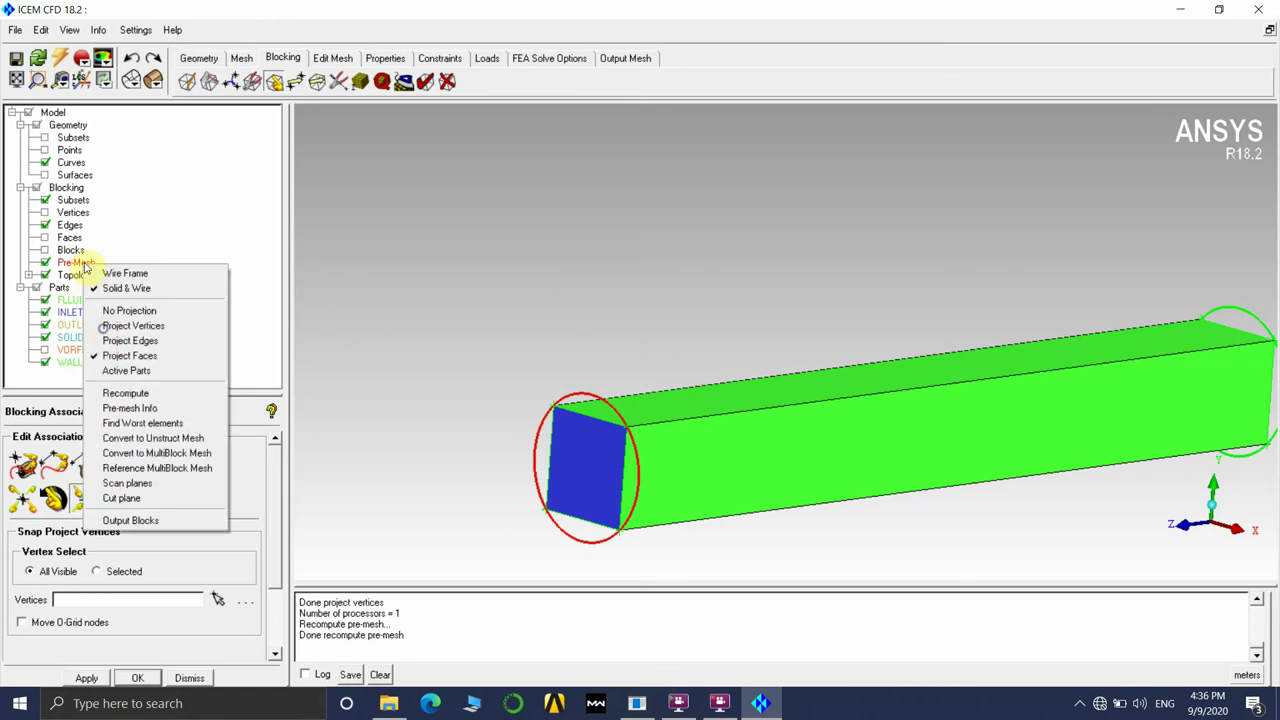
click(110, 289)
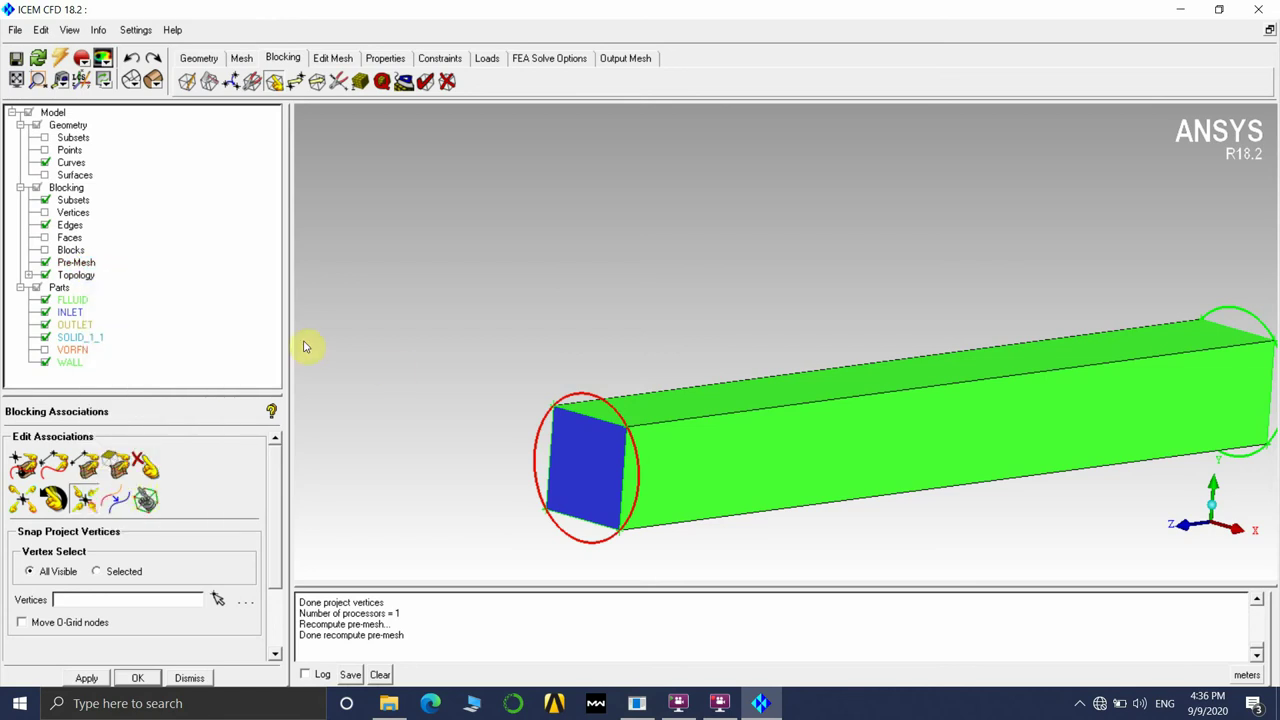
click(44, 262)
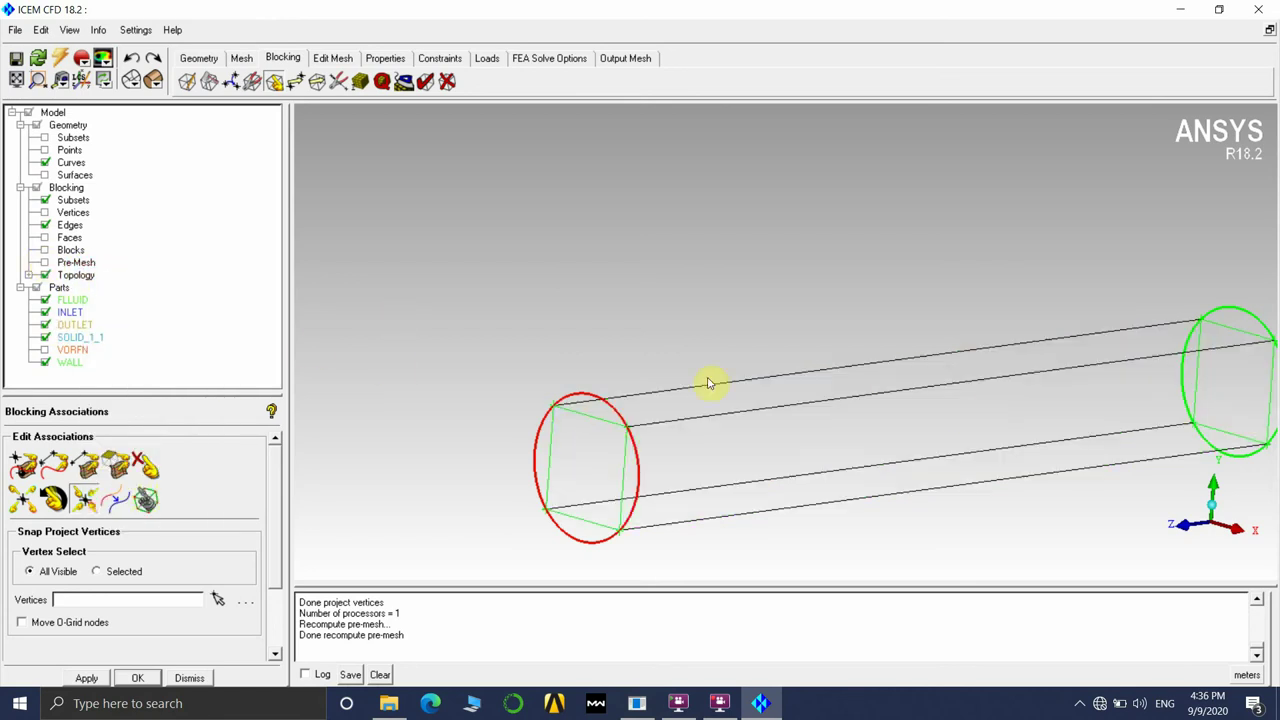
Set the node count of the upper block edge at the inlet end to 12 in the edge pre-mesh parameters
click(361, 82)
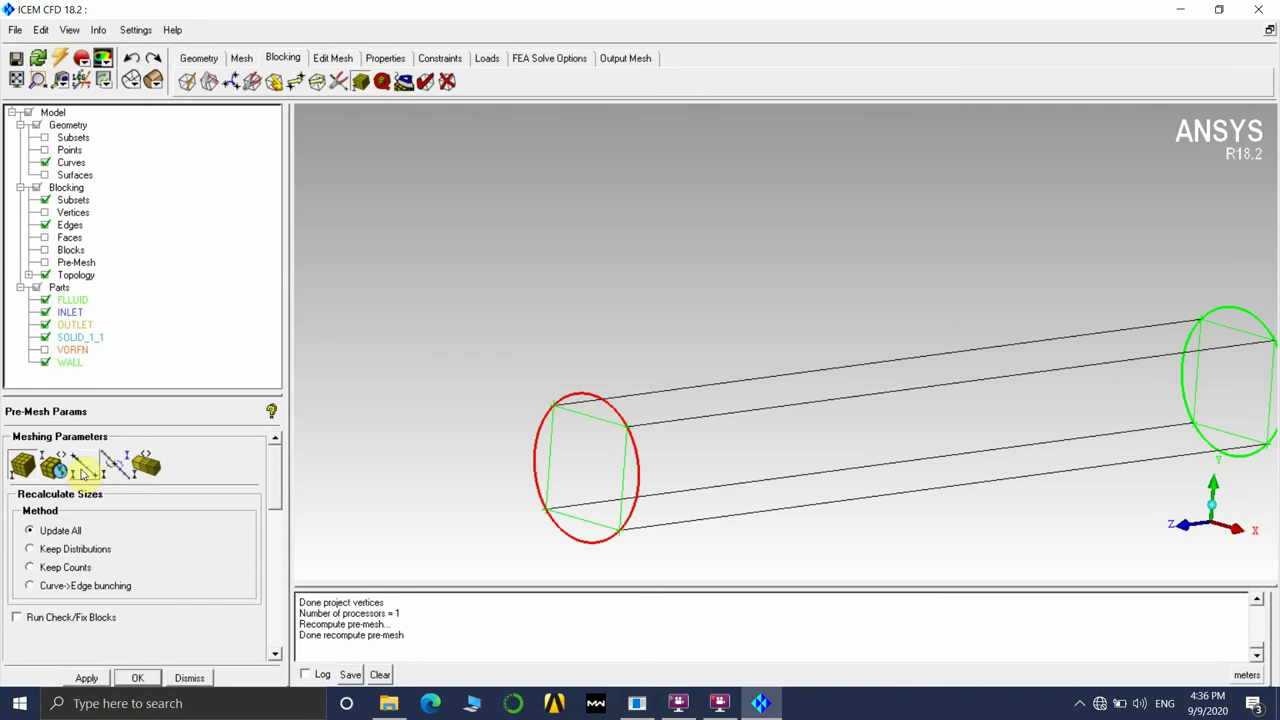
click(83, 470)
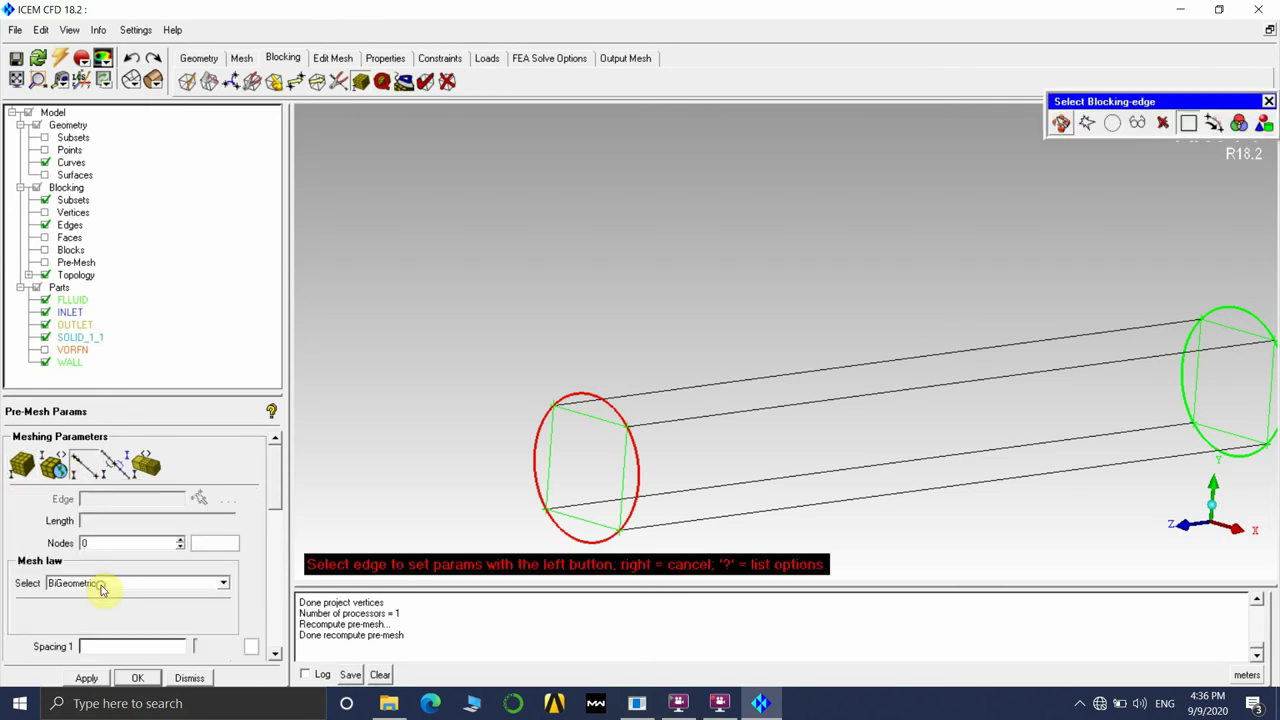
click(581, 420)
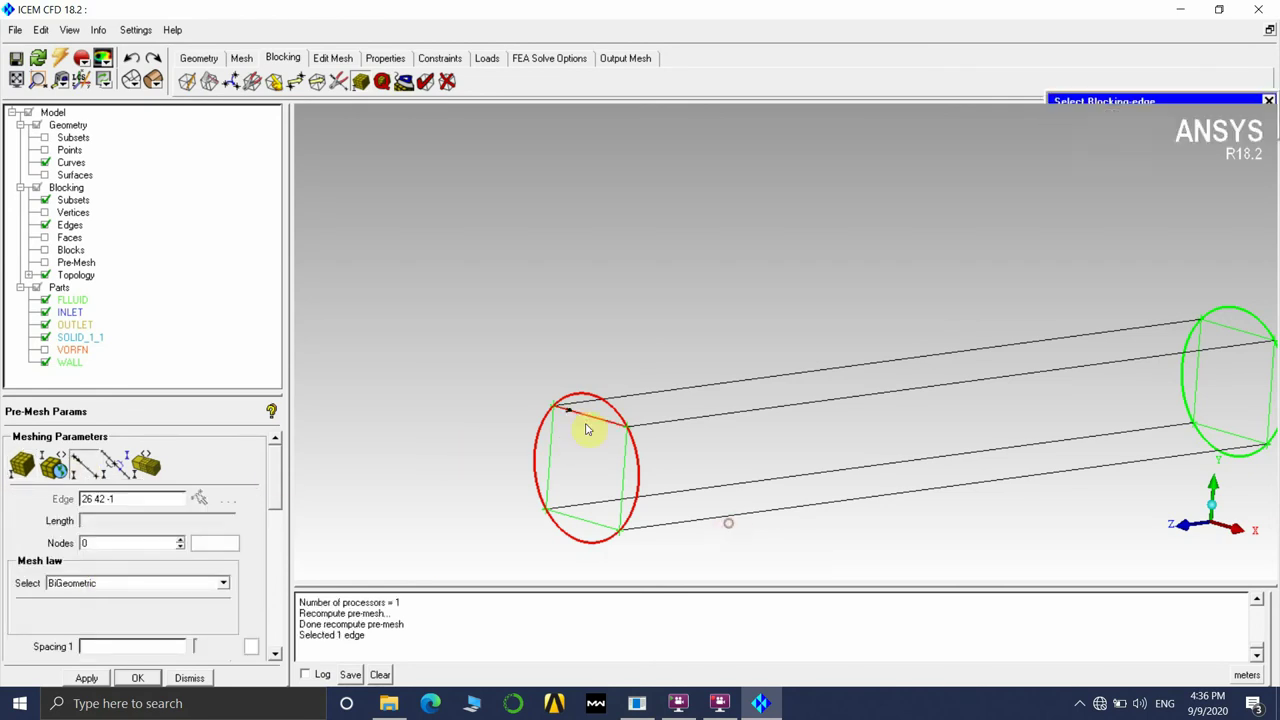
double_click(84, 543)
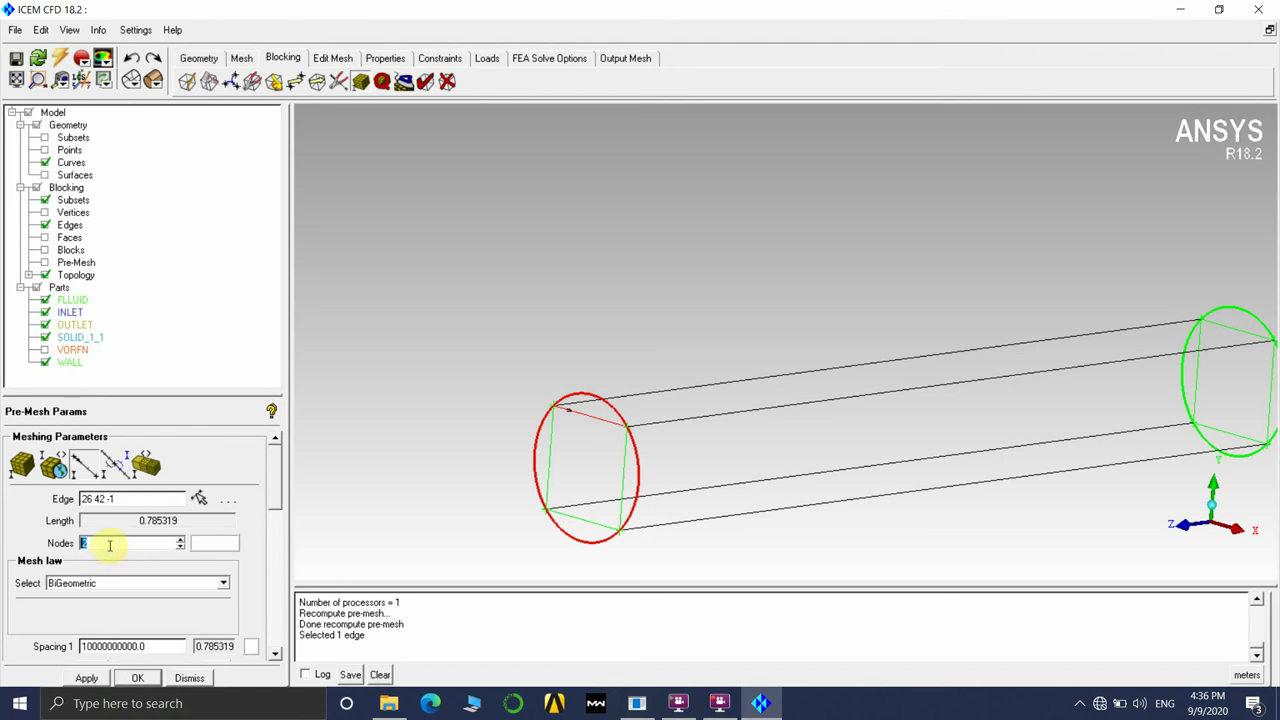
text(12)
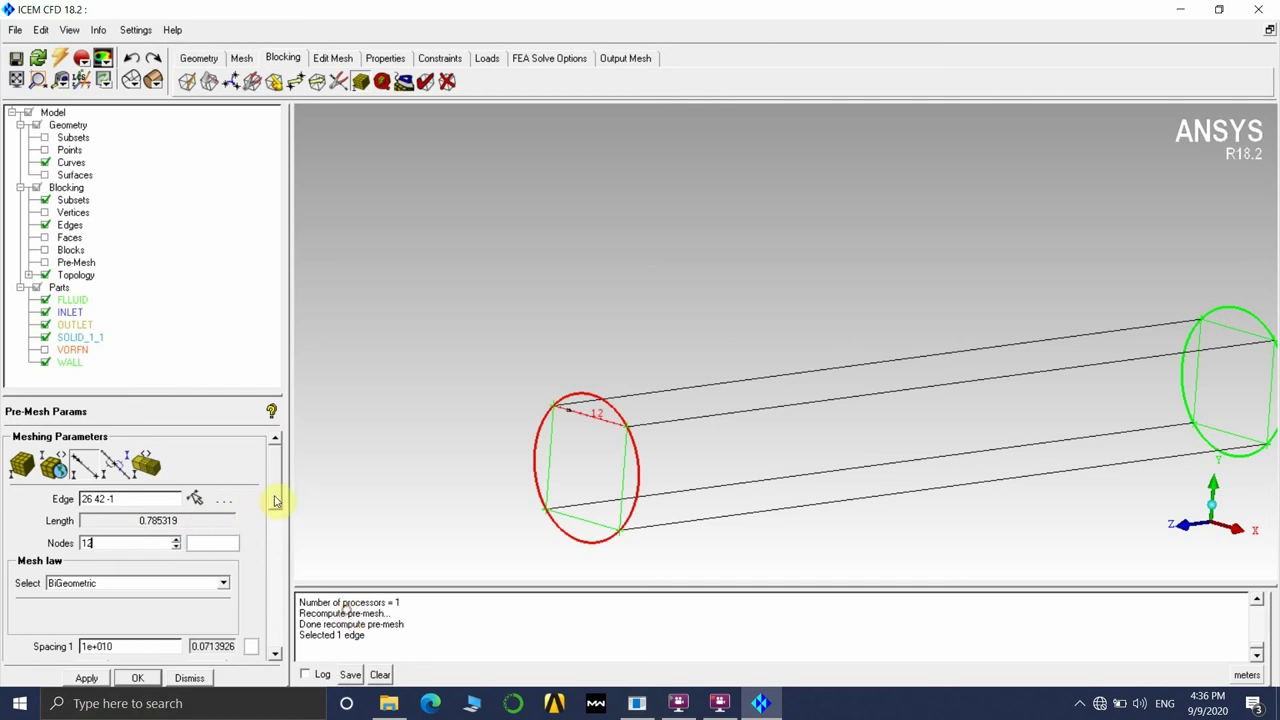
Copy the upper inlet edge's parameters to all parallel edges
scroll(276, 501, down, 2)
scroll(657, 418, down, 3)
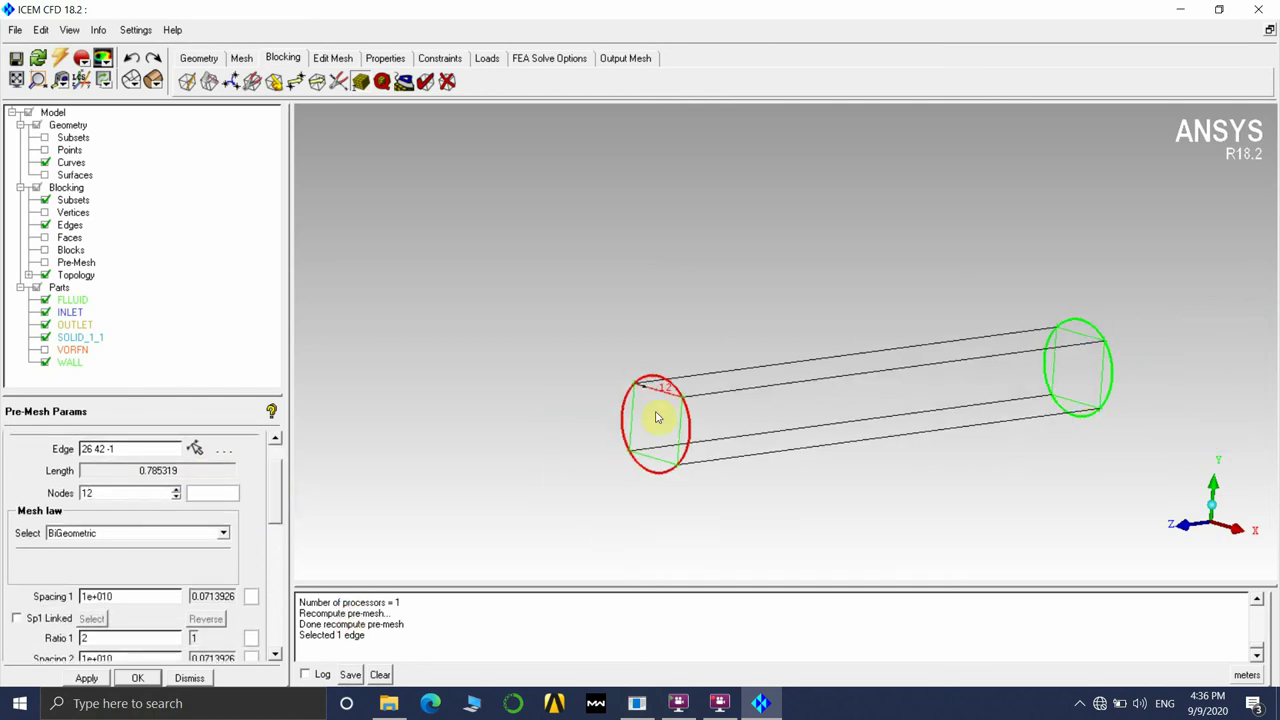
drag(270, 490, 270, 575)
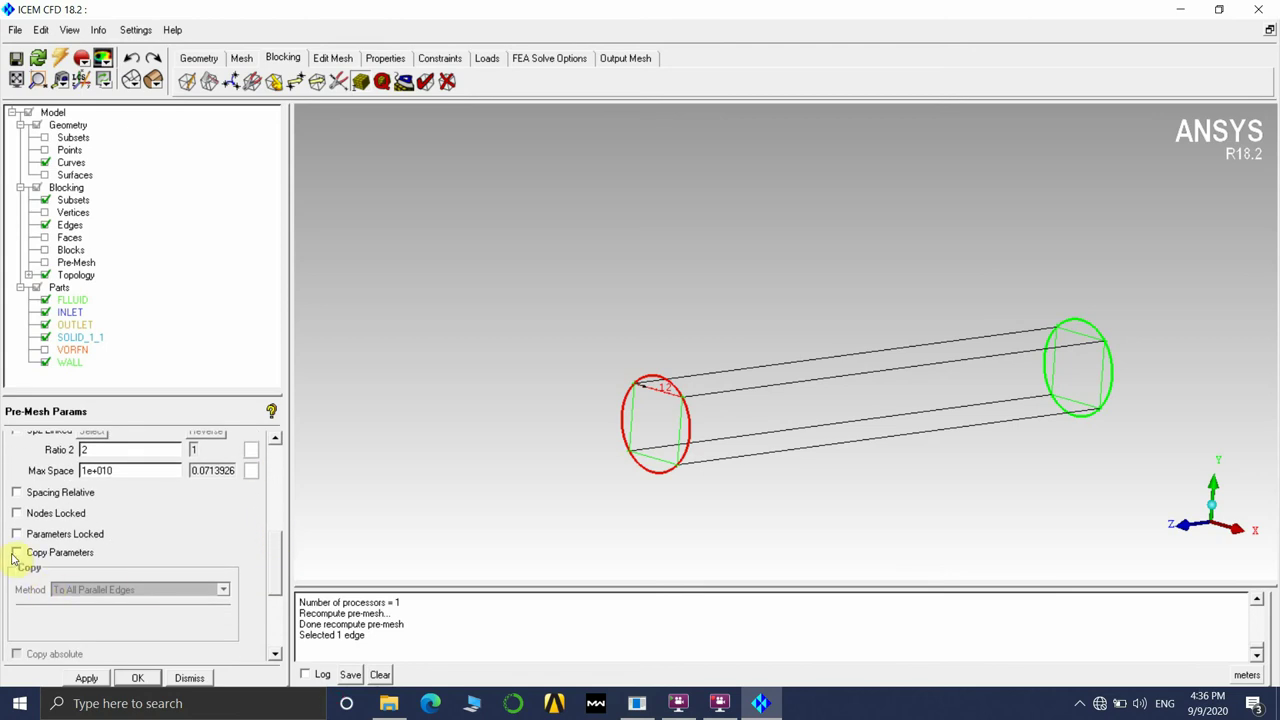
click(17, 553)
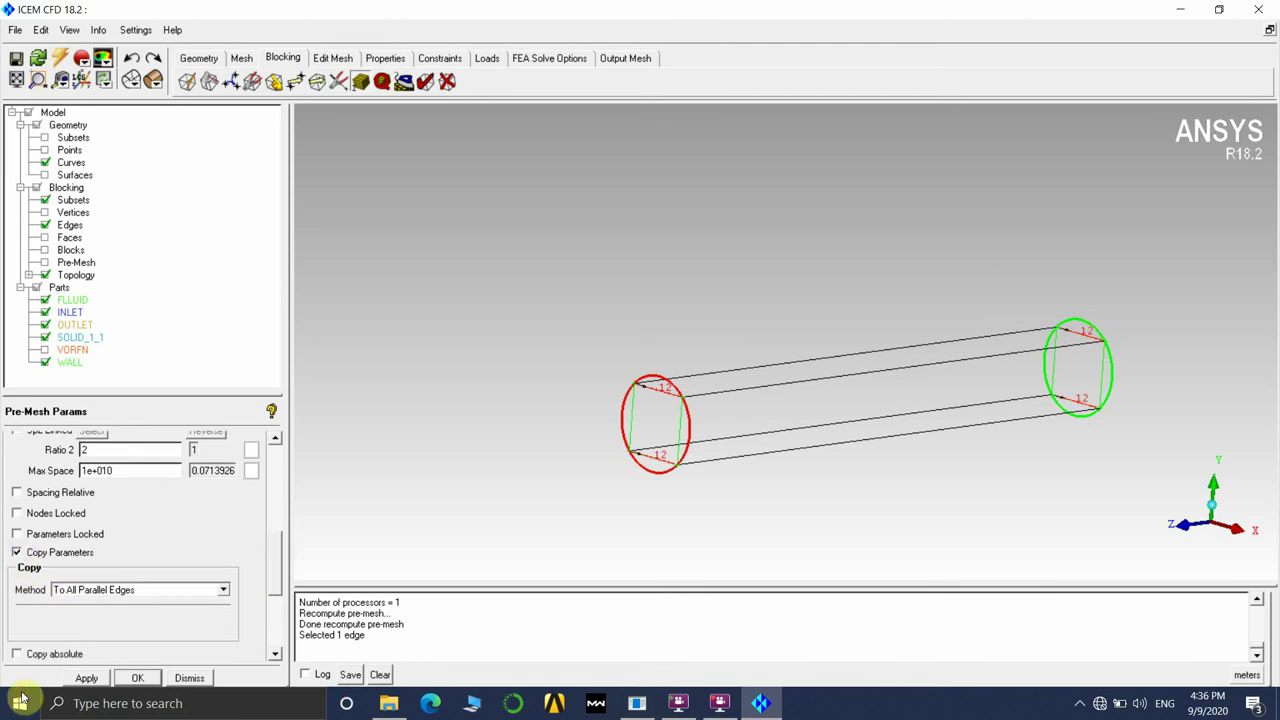
scroll(688, 432, up, 2)
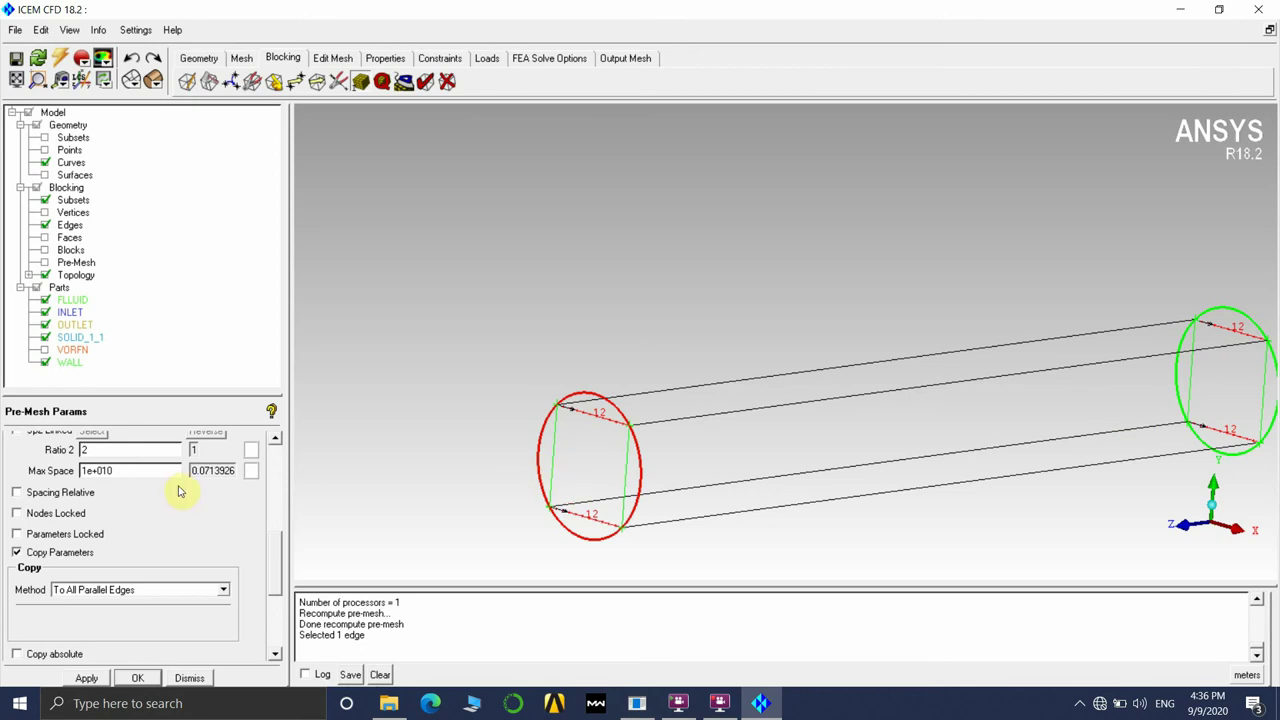
Set 12 nodes on the vertical block edge at the inlet end and its parallel edges
scroll(72, 486, up, 5)
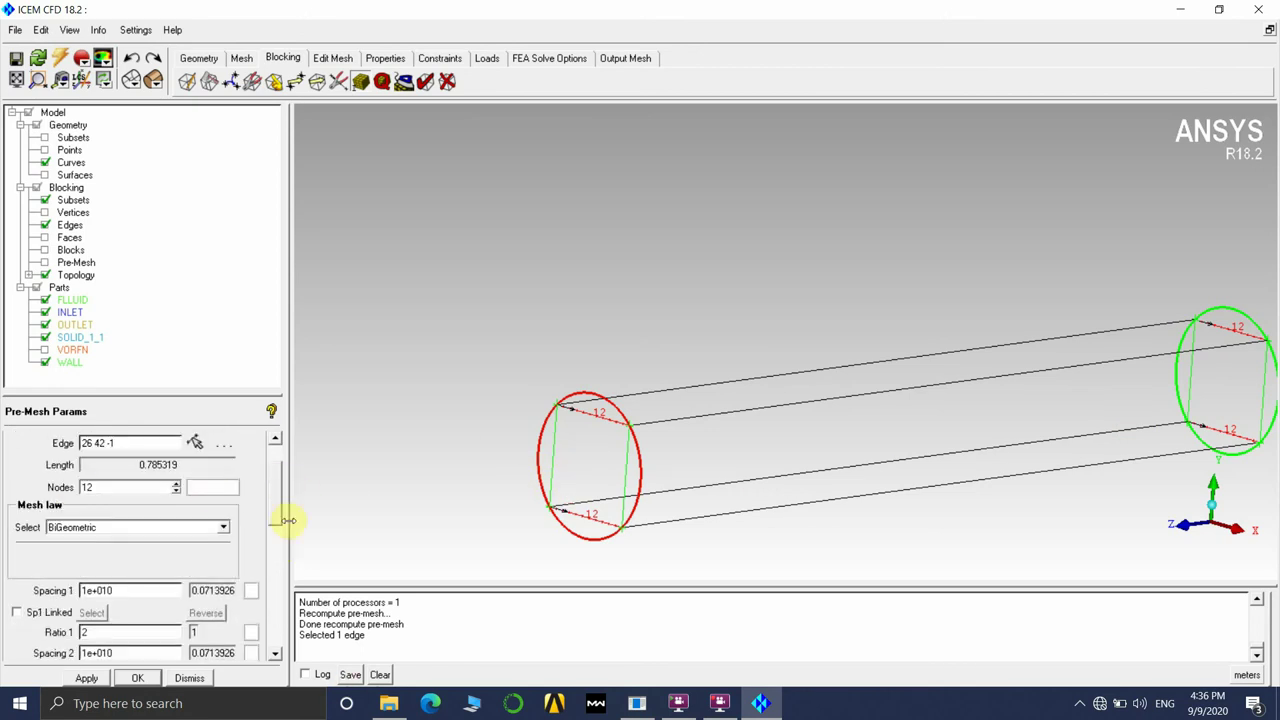
scroll(277, 512, up, 3)
click(88, 465)
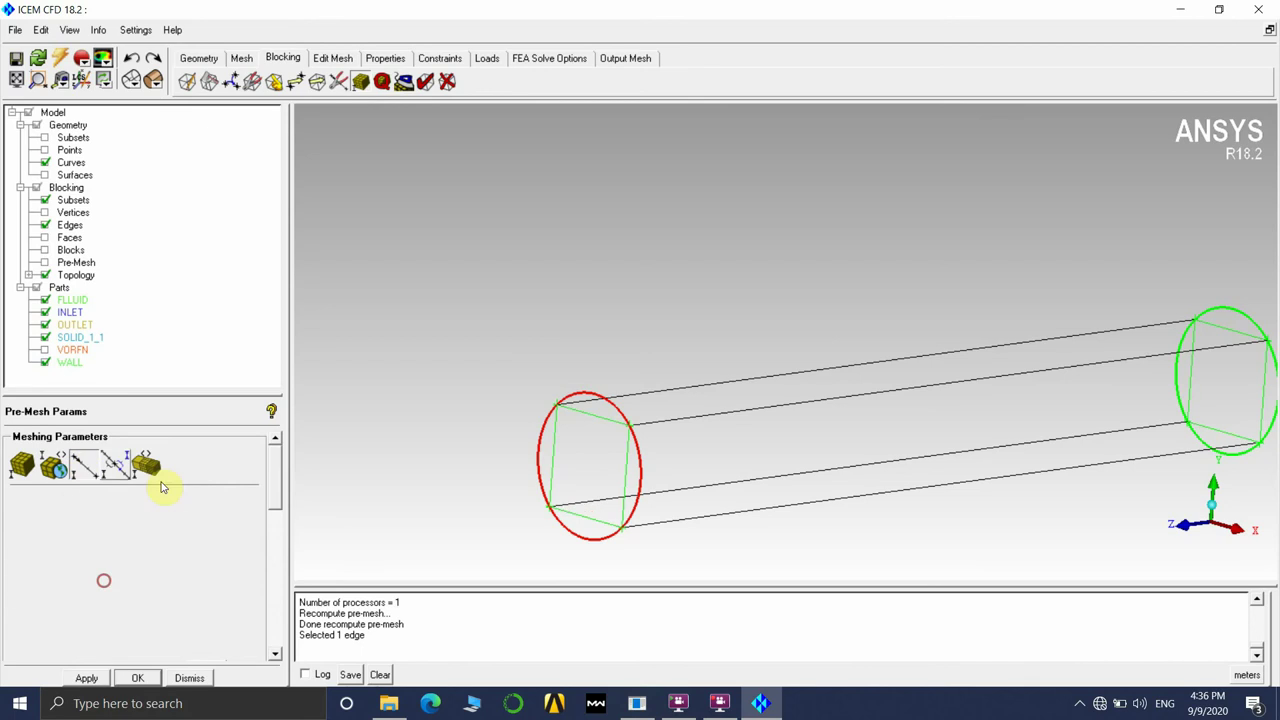
click(548, 470)
drag(117, 545, 44, 553)
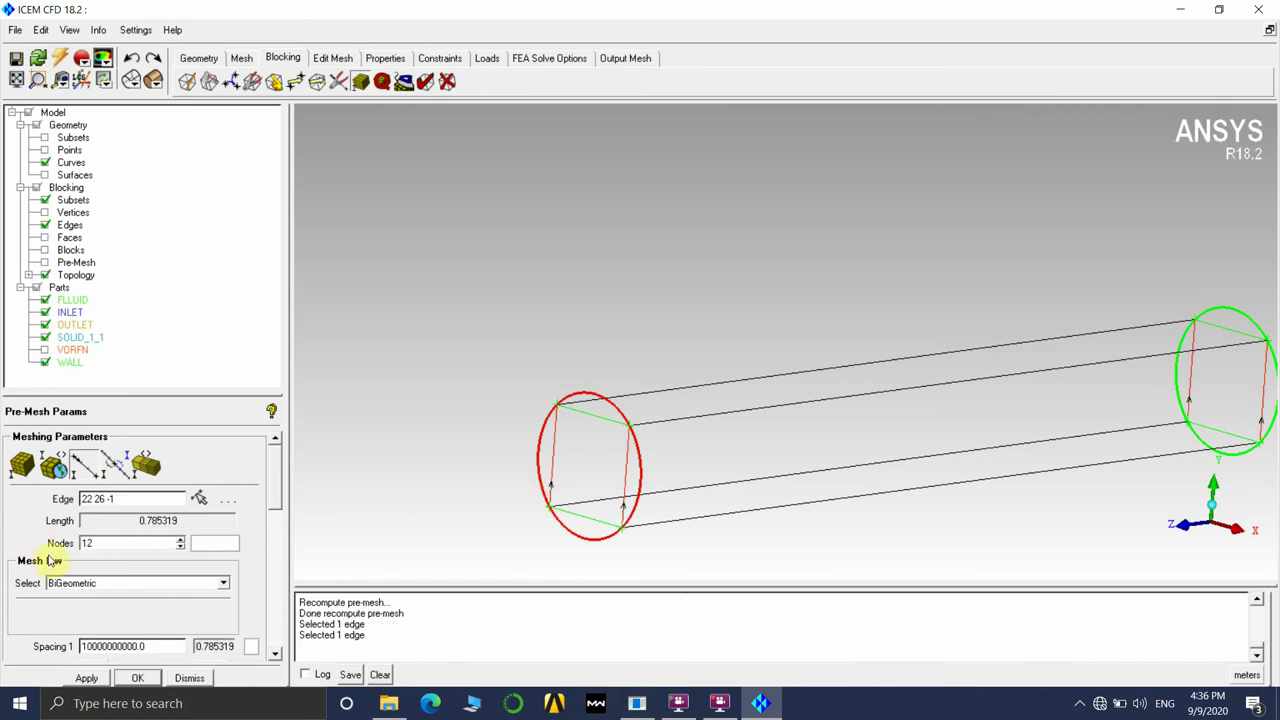
text(12)
Set 20 nodes on the lengthwise block edge and its parallel edges and apply the edge parameters
click(88, 470)
click(884, 362)
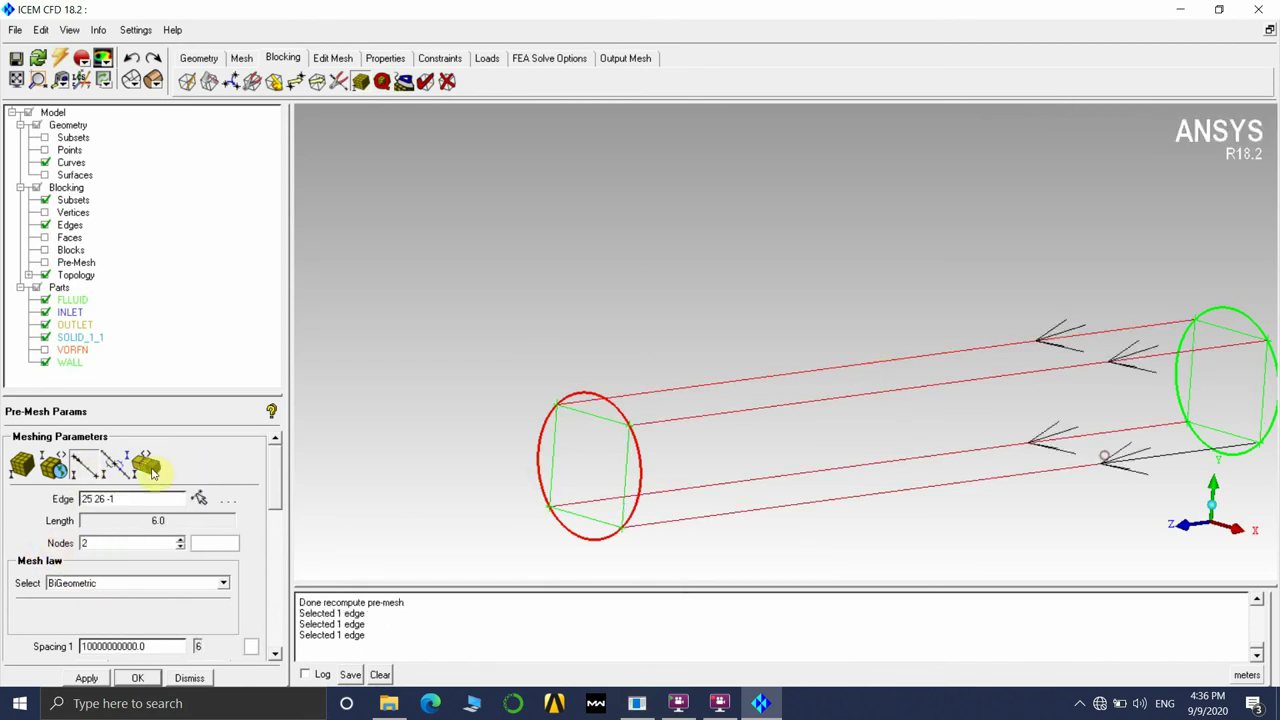
drag(117, 543, 22, 552)
text(20)
click(86, 678)
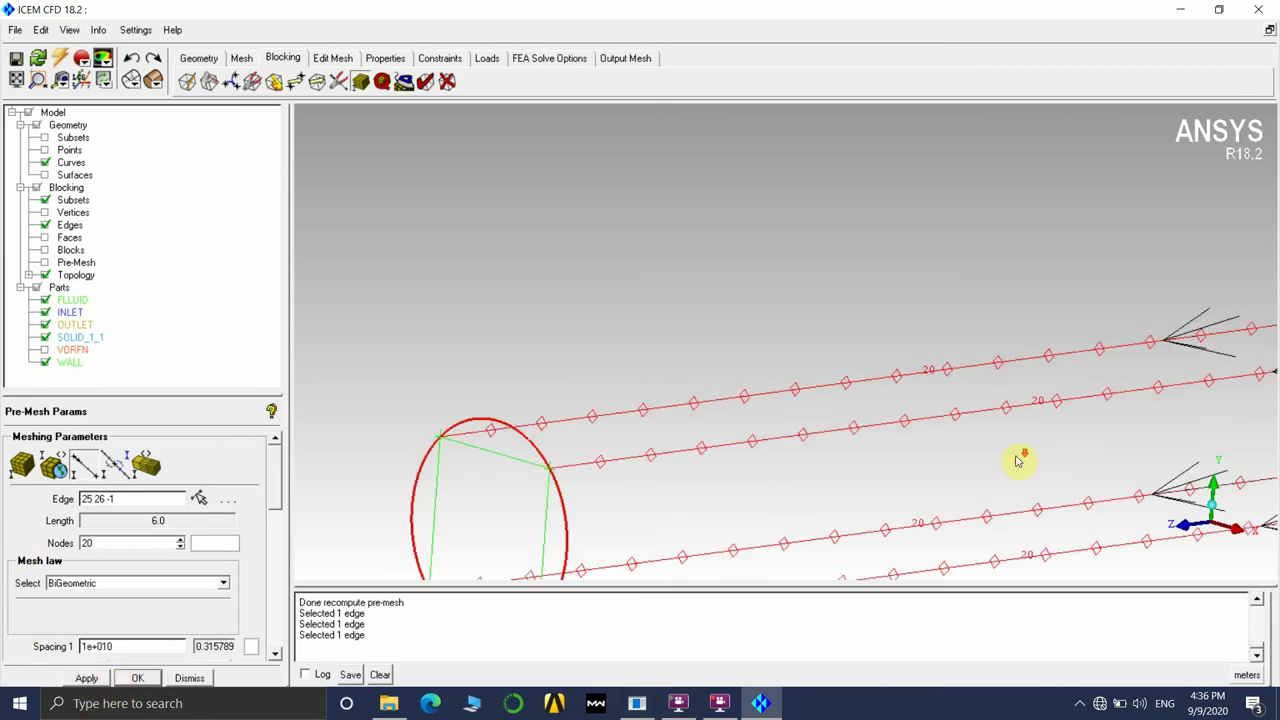
Show the node counts as labels on all block edges
scroll(780, 397, down, 1)
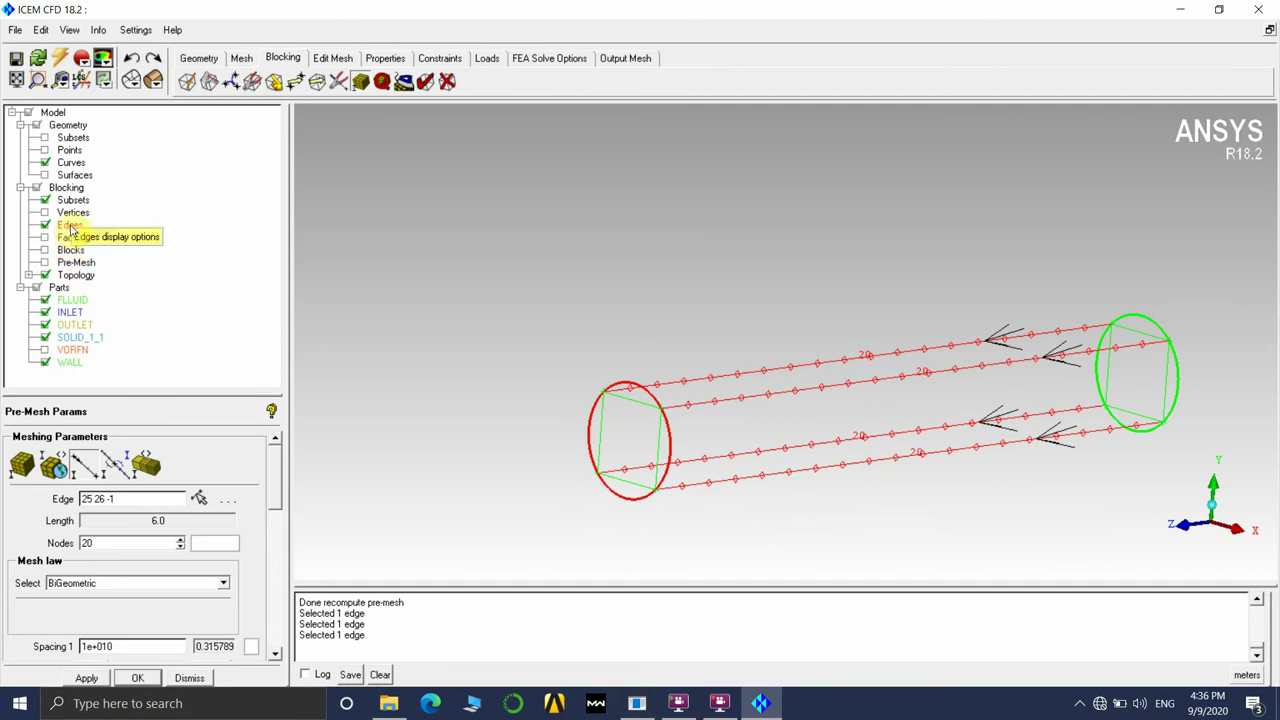
right_click(70, 228)
click(104, 280)
drag(943, 449, 1082, 450)
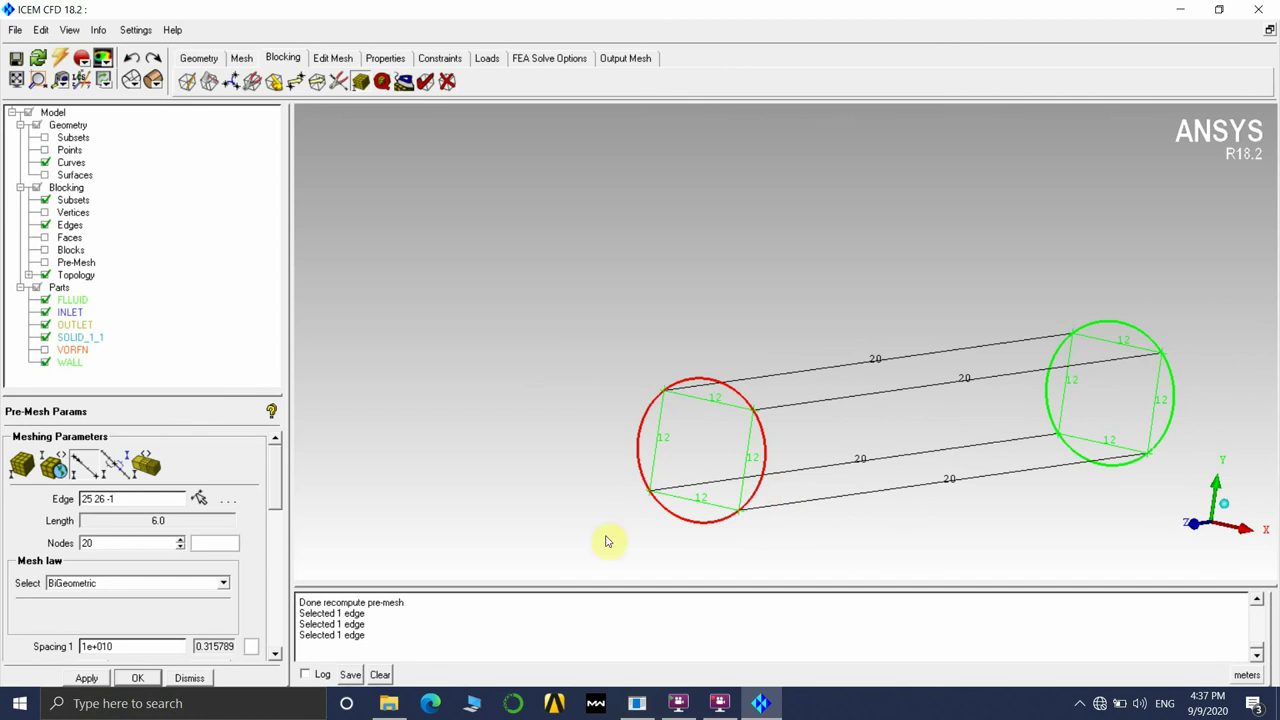
Recompute the pre-mesh with the new node counts and view the mesh on the outlet and inlet faces
click(45, 264)
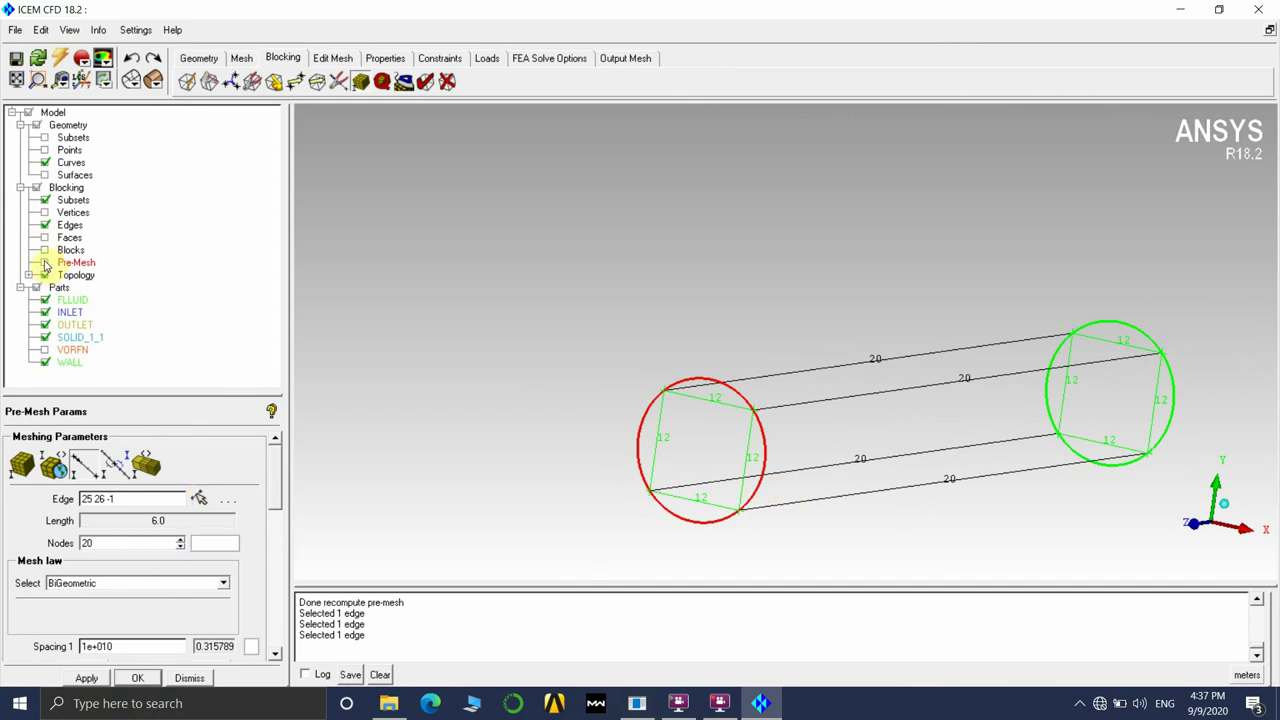
click(499, 421)
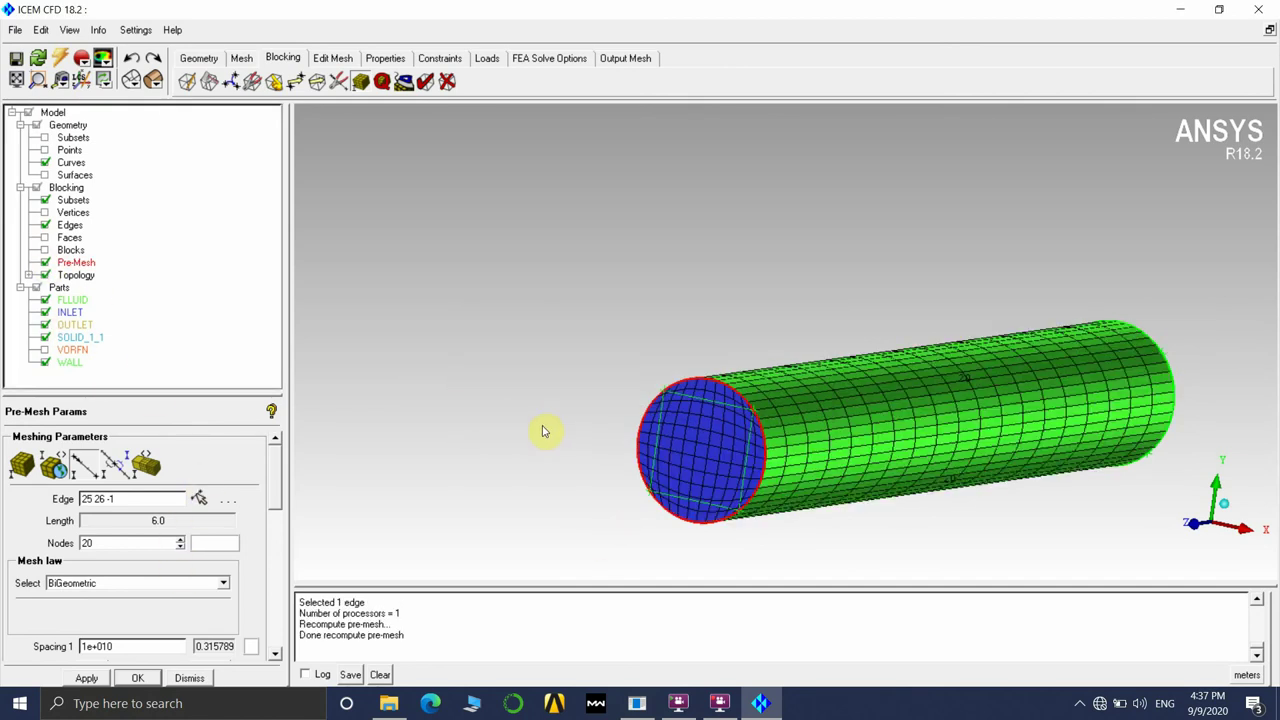
scroll(1029, 563, down, 2)
drag(870, 455, 604, 469)
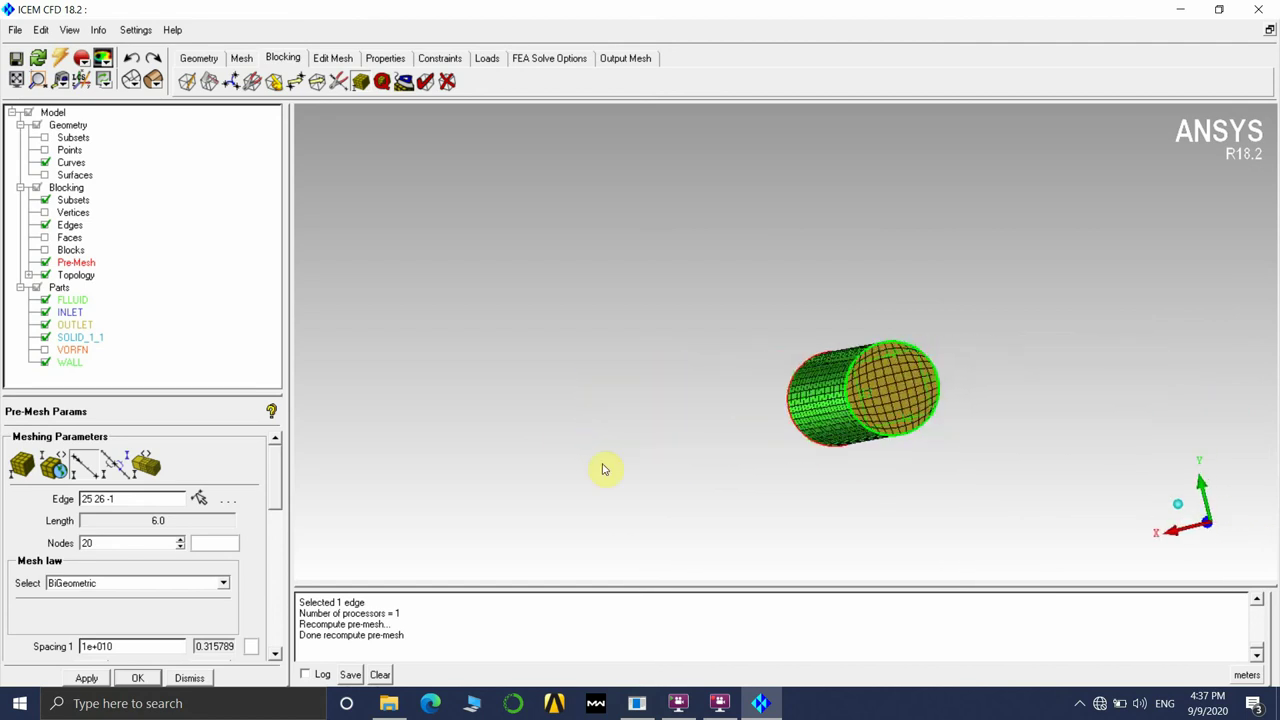
right_drag(943, 400, 736, 381)
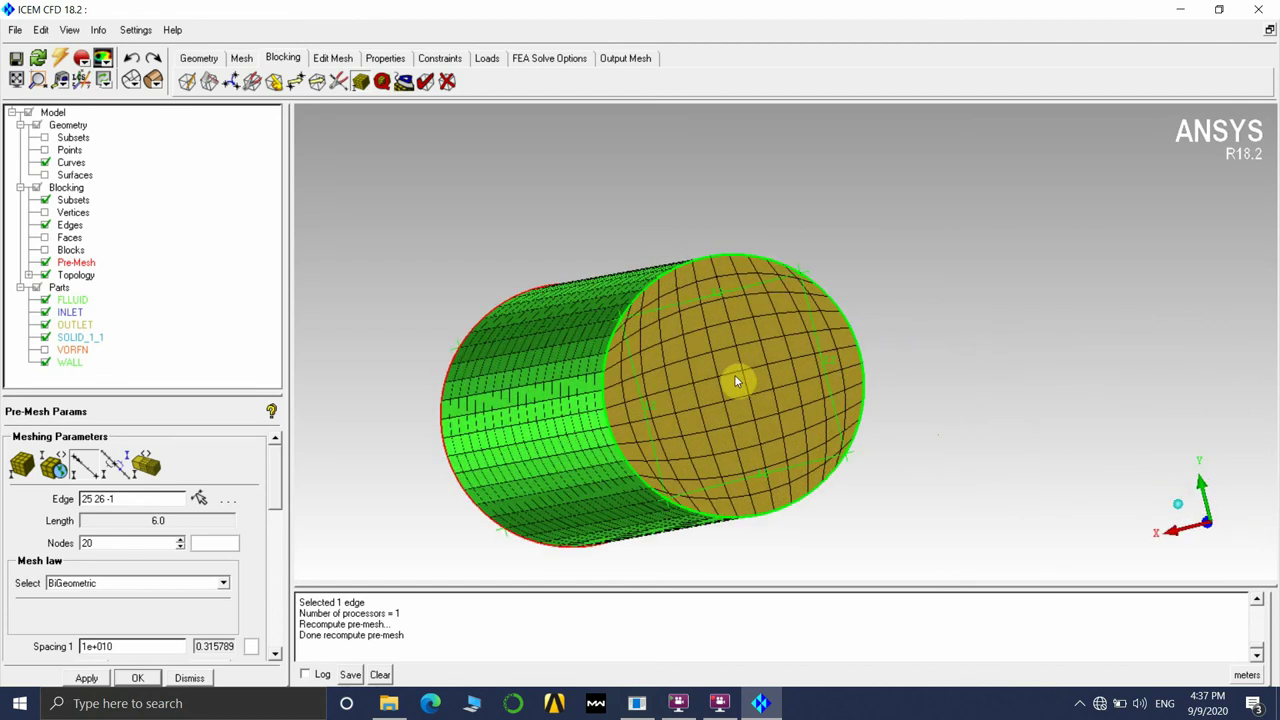
scroll(894, 514, down, 3)
mouse_move(621, 390)
mouse_down()
mouse_move(814, 409)
mouse_move(614, 391)
mouse_up()
mouse_move(614, 391)
right_down()
mouse_move(637, 371)
mouse_move(602, 403)
right_up()
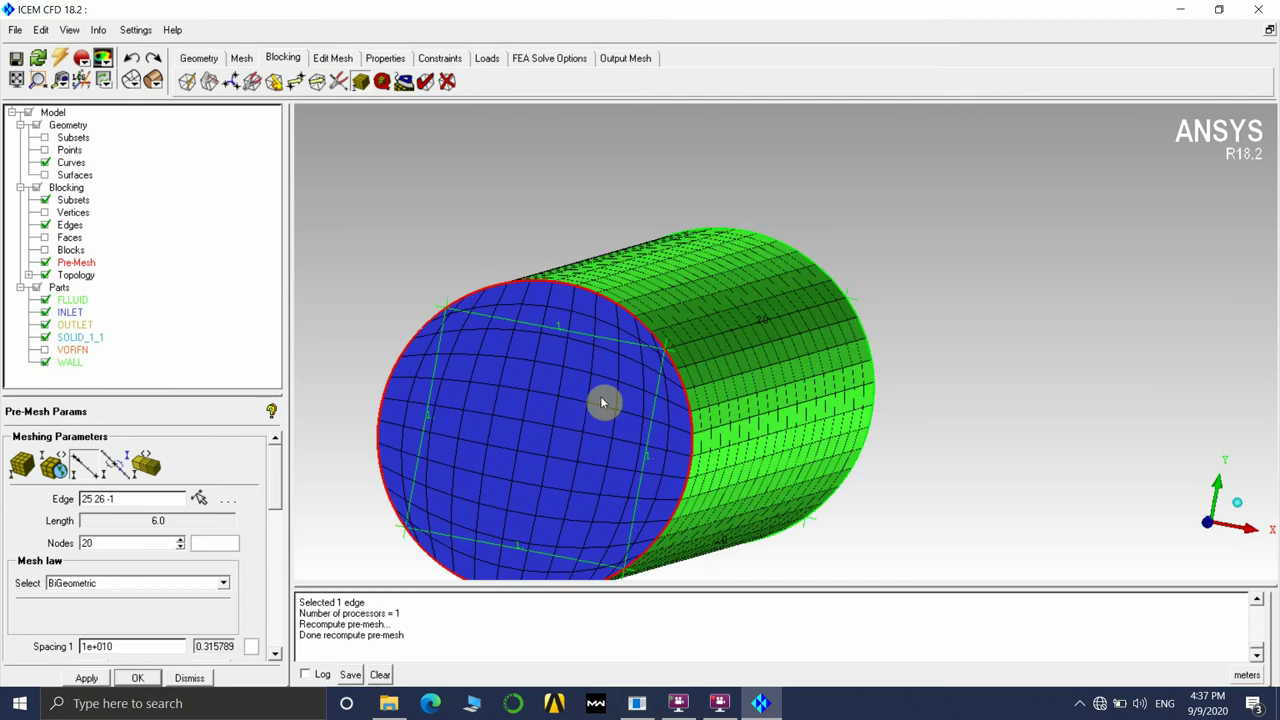
Examine the mesh cells near the block corners on the circular inlet face and along the pipe
middle_drag(602, 403, 786, 329)
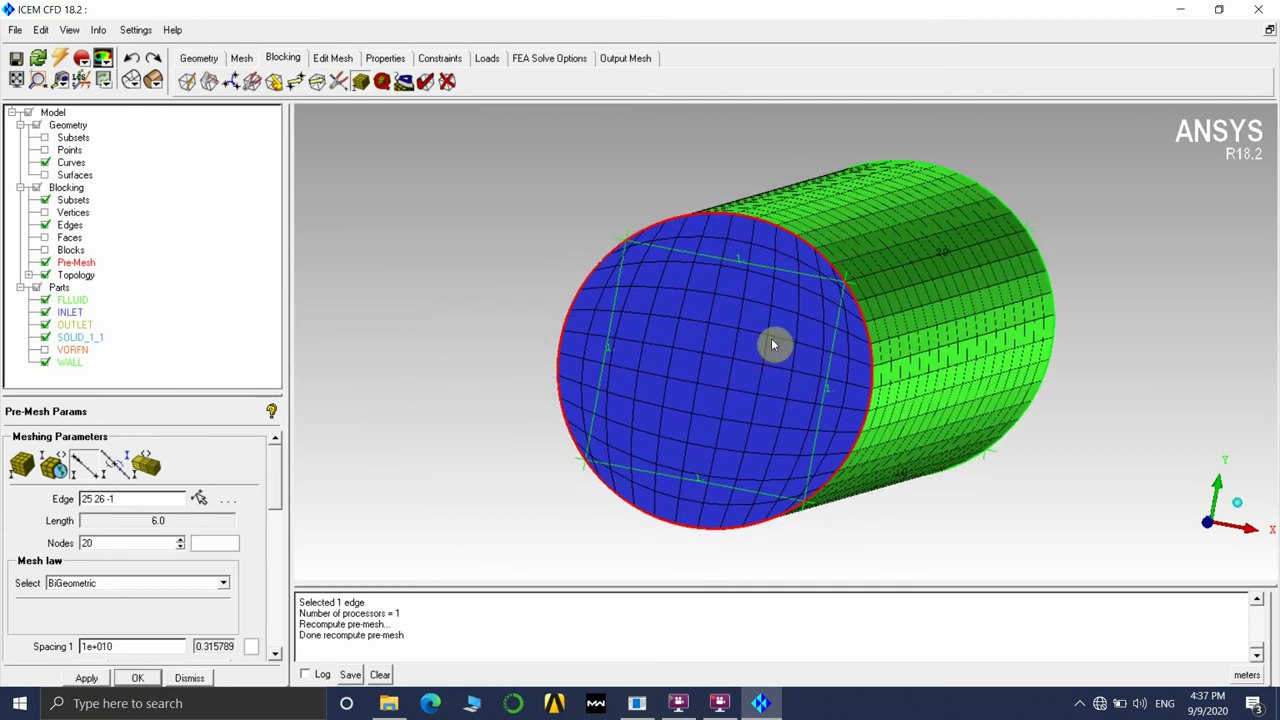
scroll(660, 229, up, 3)
middle_drag(660, 229, 1008, 362)
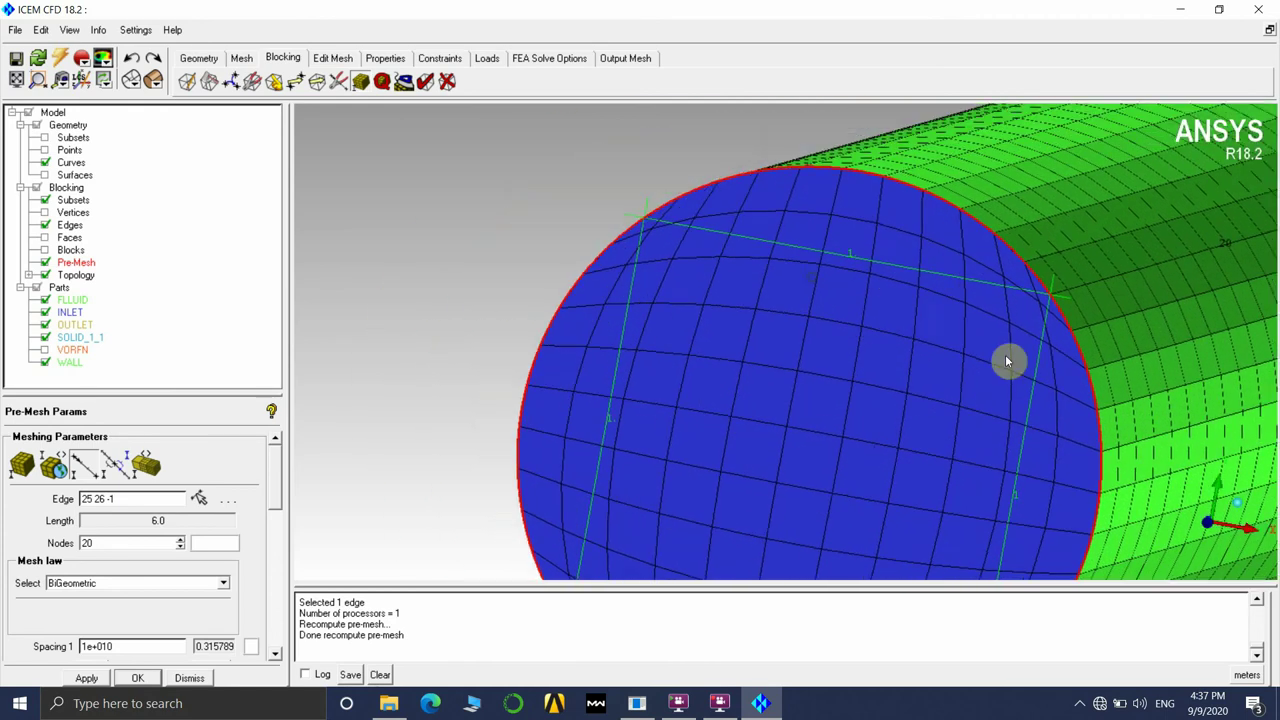
scroll(630, 206, up, 1)
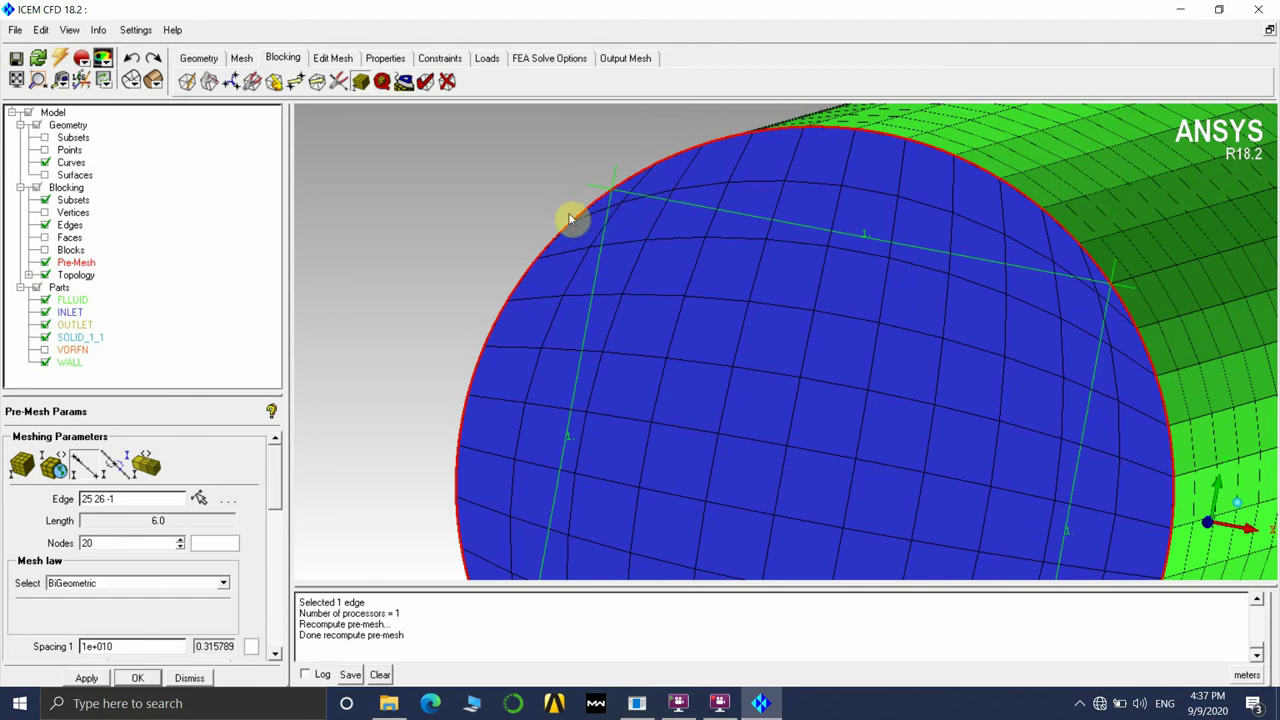
right_drag(1108, 327, 957, 371)
drag(957, 371, 1013, 486)
right_drag(1013, 486, 1037, 397)
drag(1037, 397, 683, 407)
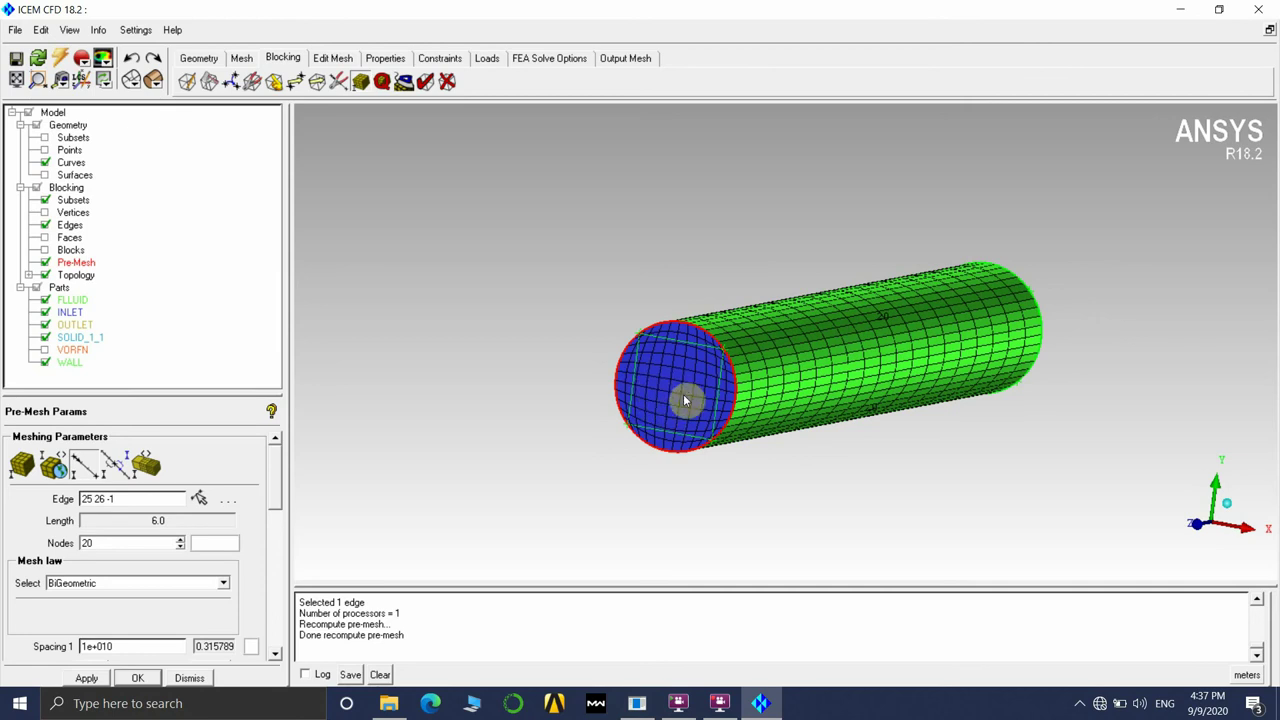
Hide the pre-mesh so only the block edges with their node counts and the end circles are displayed
click(45, 262)
drag(1080, 434, 751, 368)
right_drag(751, 368, 600, 377)
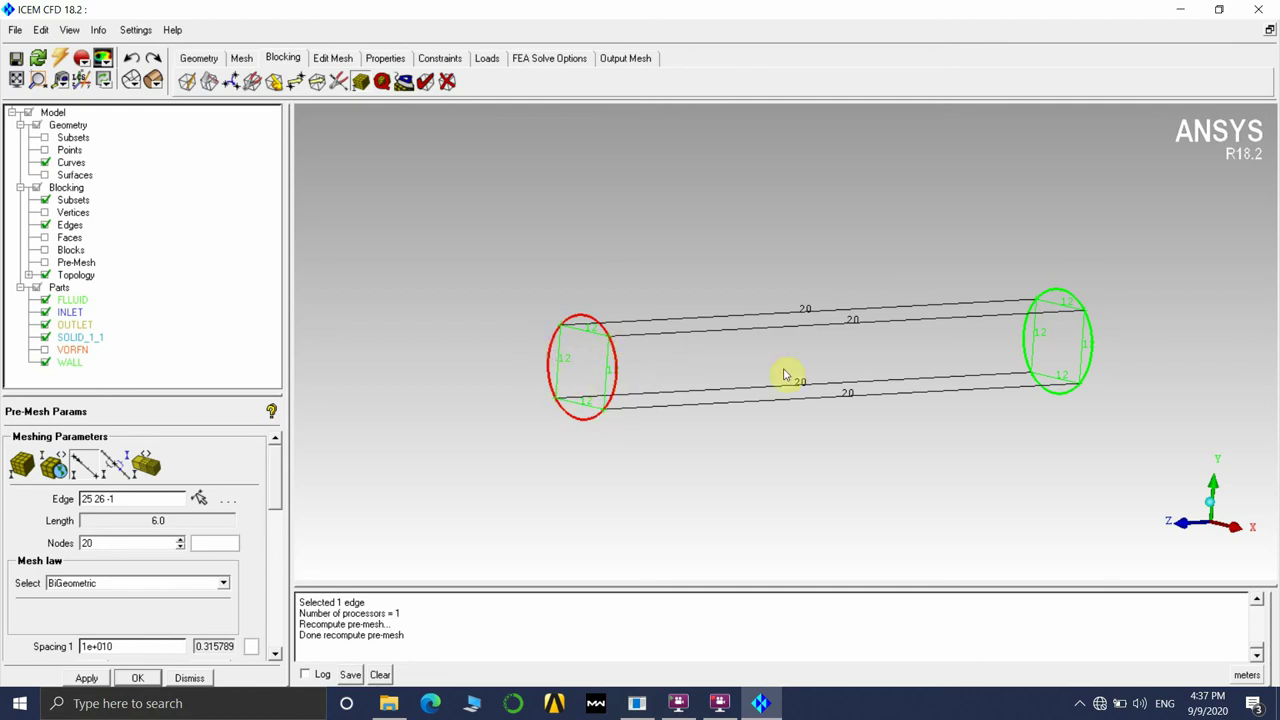
drag(1130, 363, 743, 329)
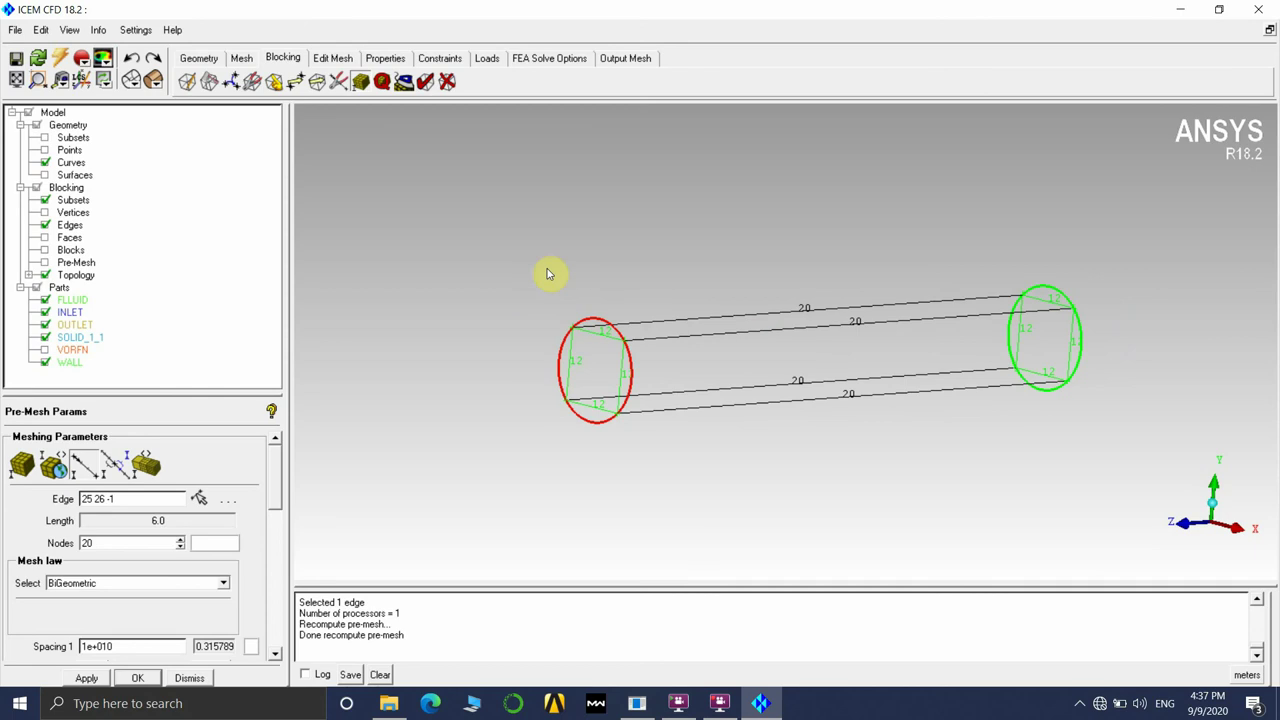
Open the Ogrid Block options for splitting the pipe's block
click(210, 84)
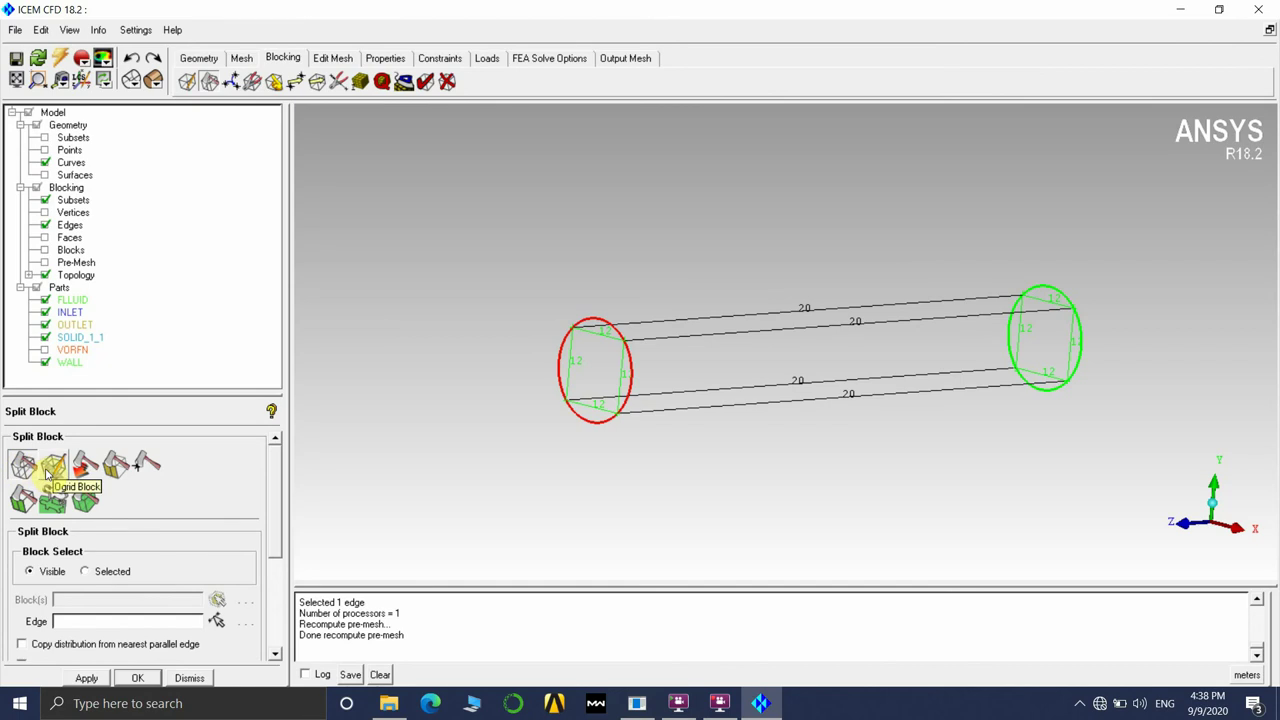
click(50, 467)
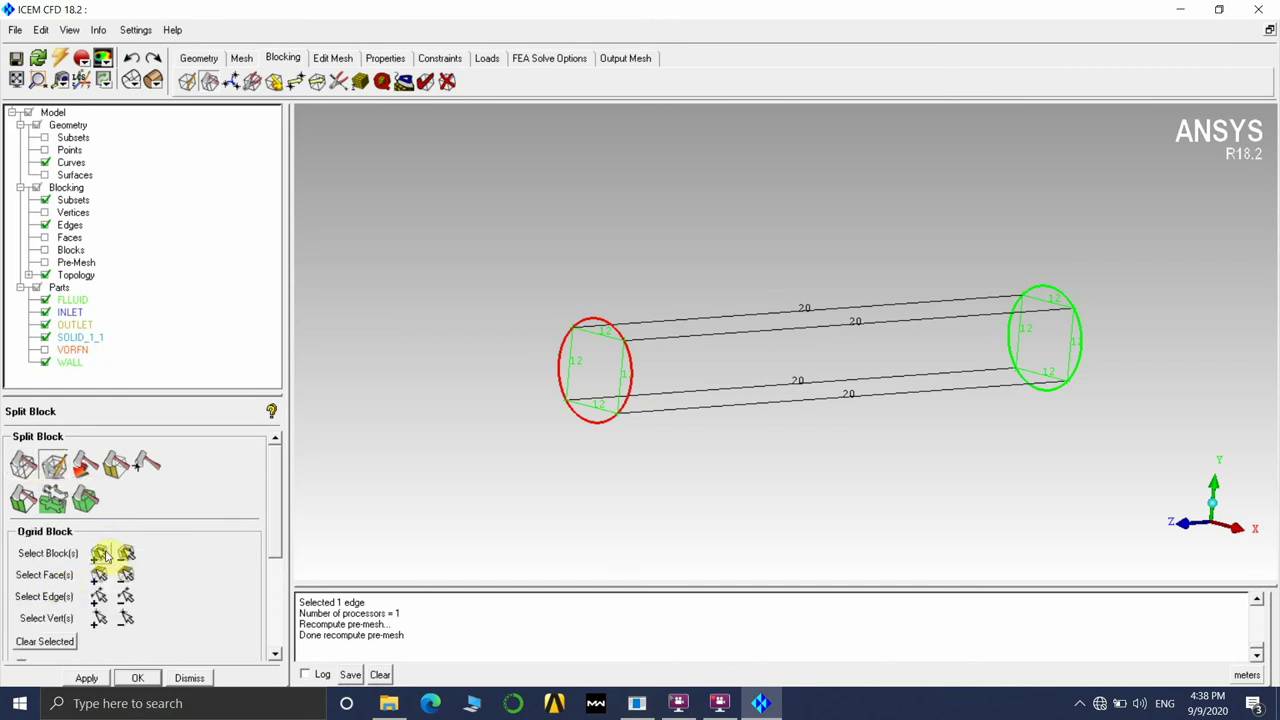
click(100, 555)
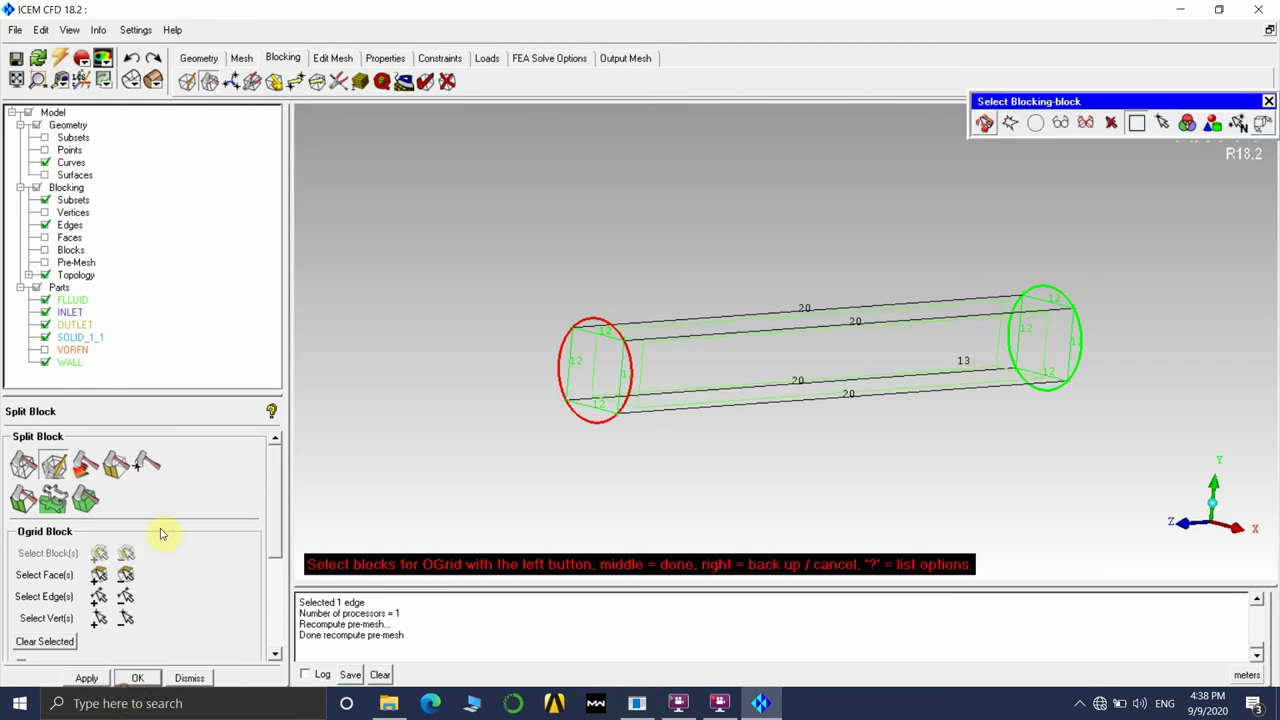
click(790, 360)
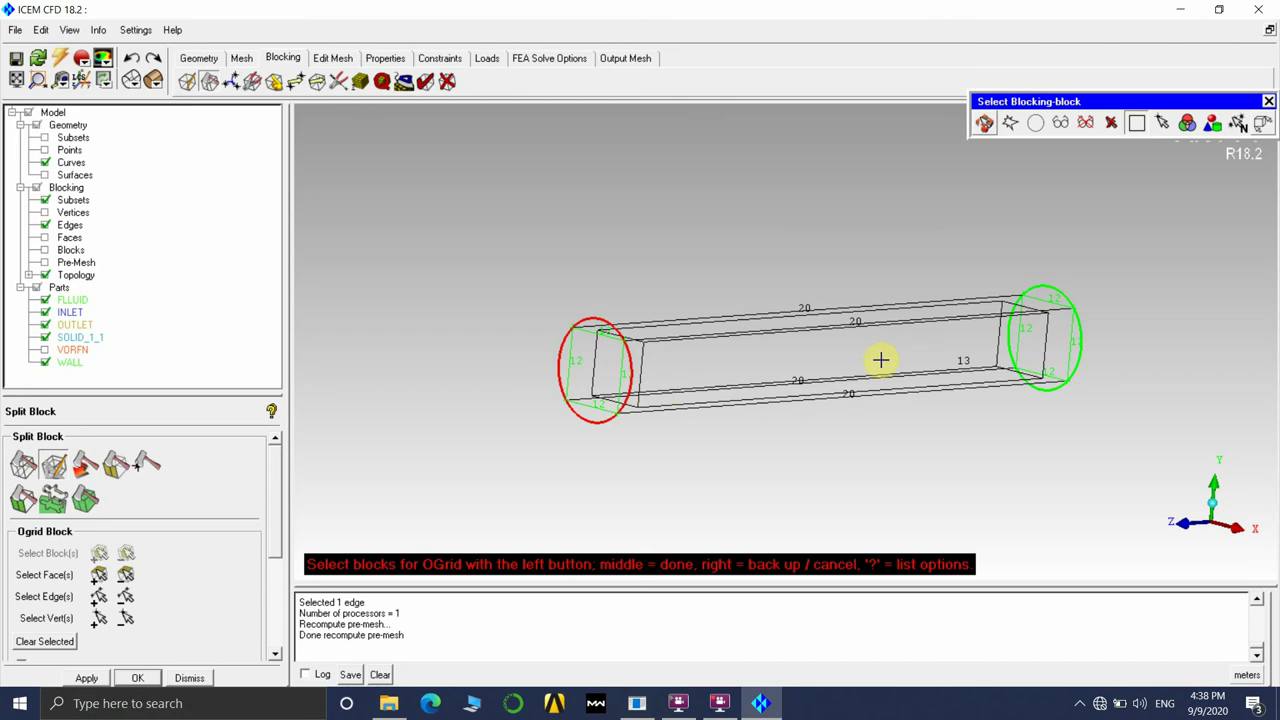
click(99, 574)
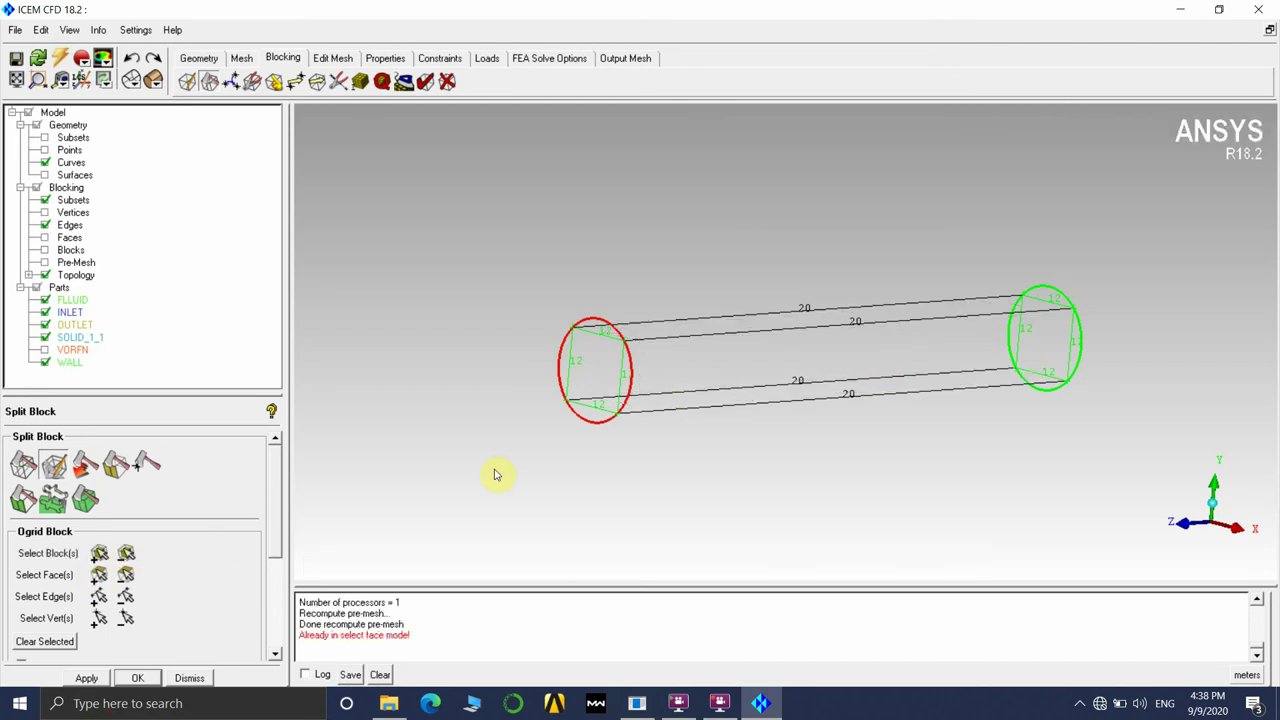
Select the pipe's single block for the O-grid split and check the highlighted selection
click(99, 553)
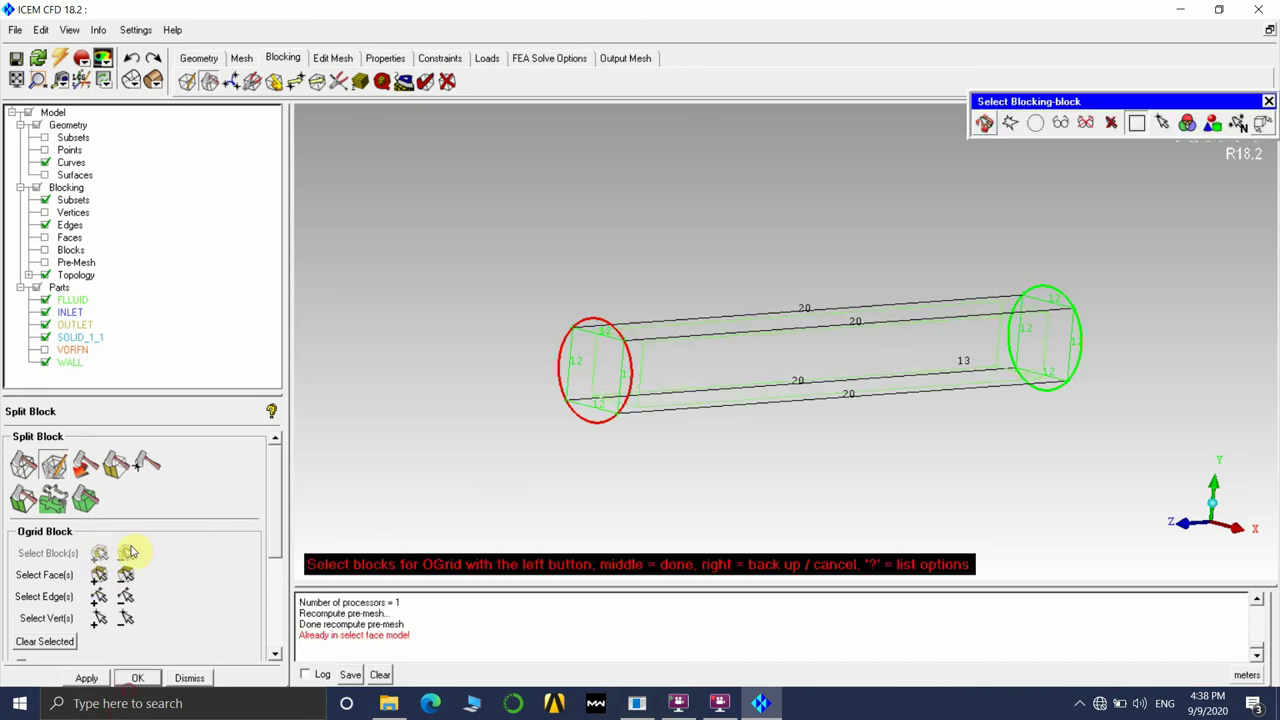
click(762, 367)
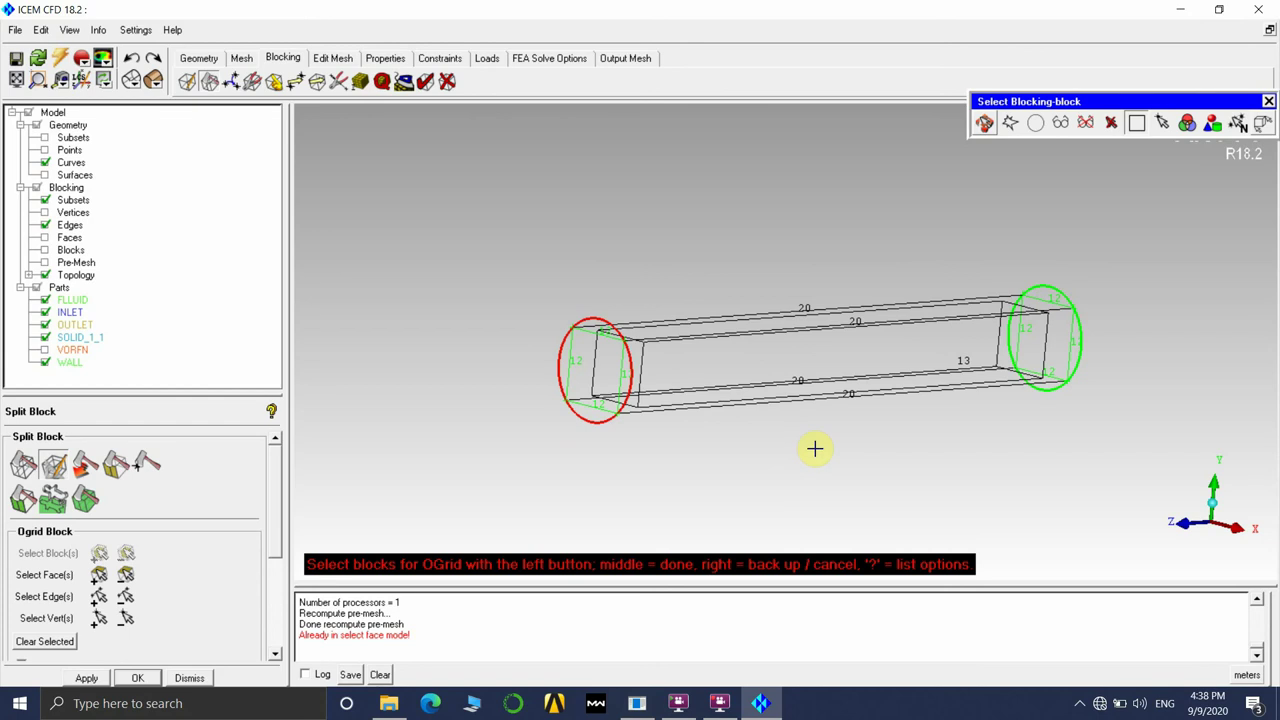
middle_click(814, 449)
drag(871, 514, 773, 475)
drag(911, 393, 686, 407)
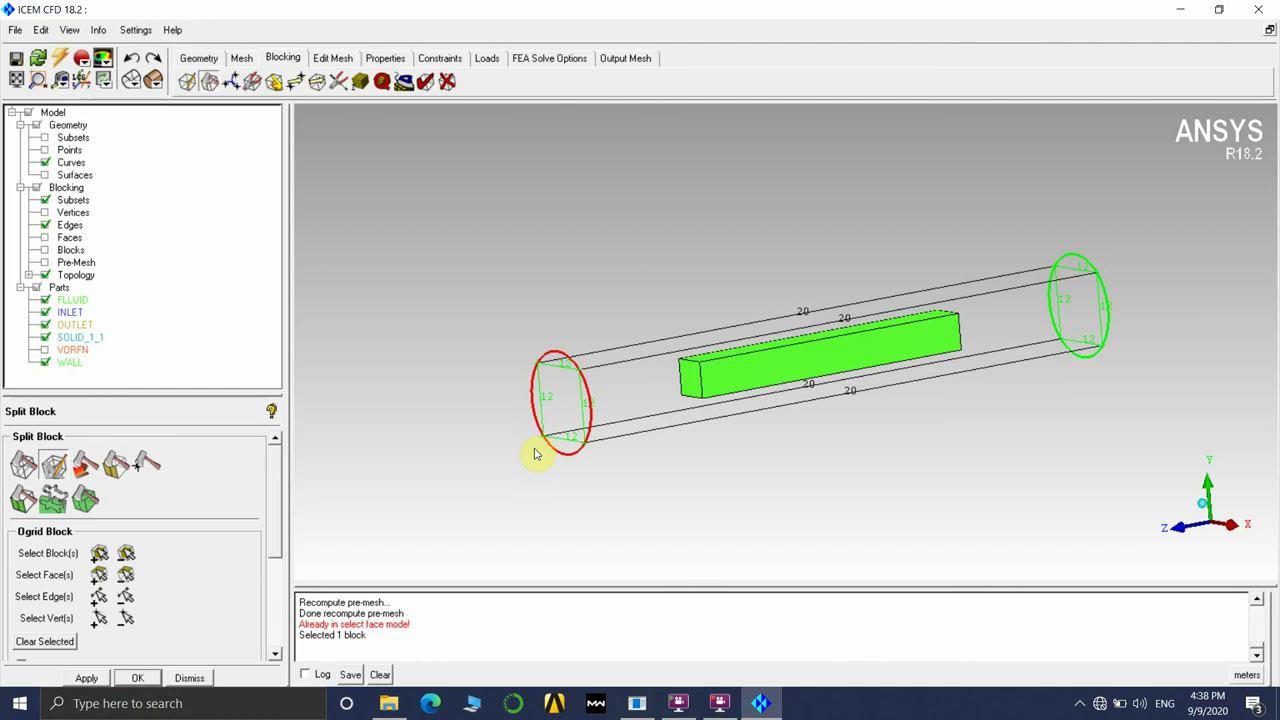
Add the pipe's inlet and outlet end faces to the O-grid selection and apply the split
click(99, 575)
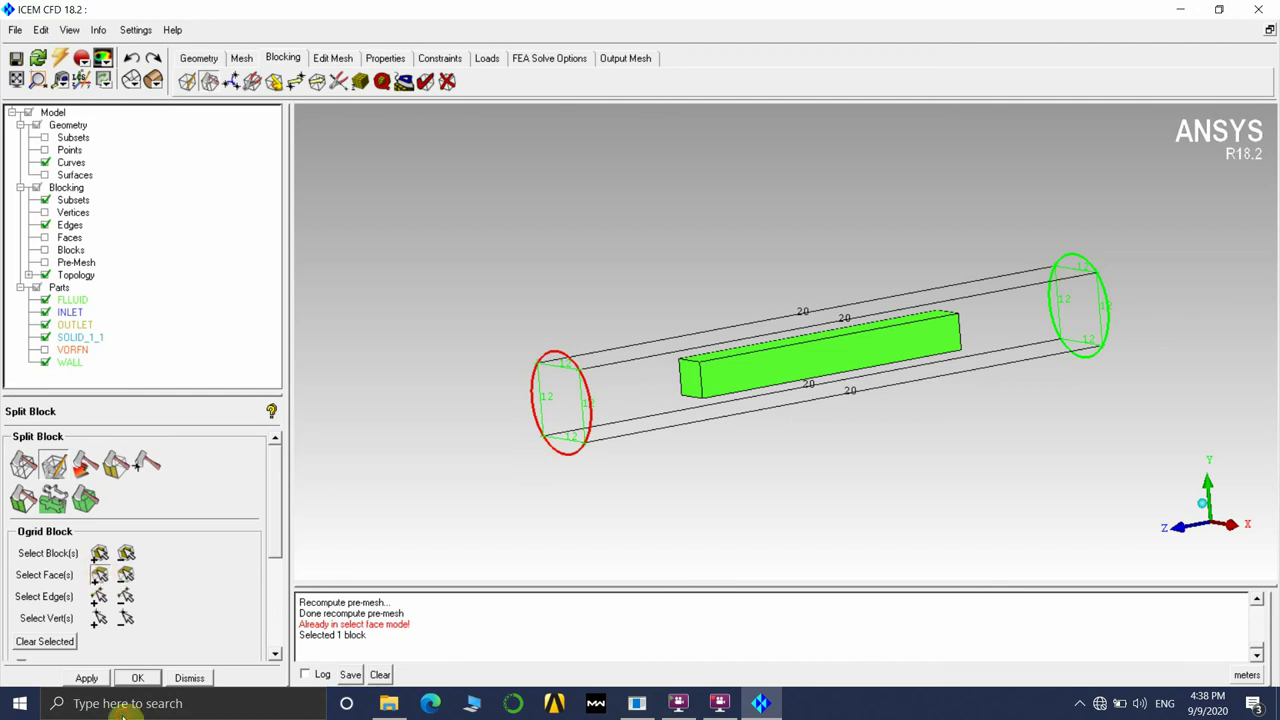
click(705, 507)
click(1076, 300)
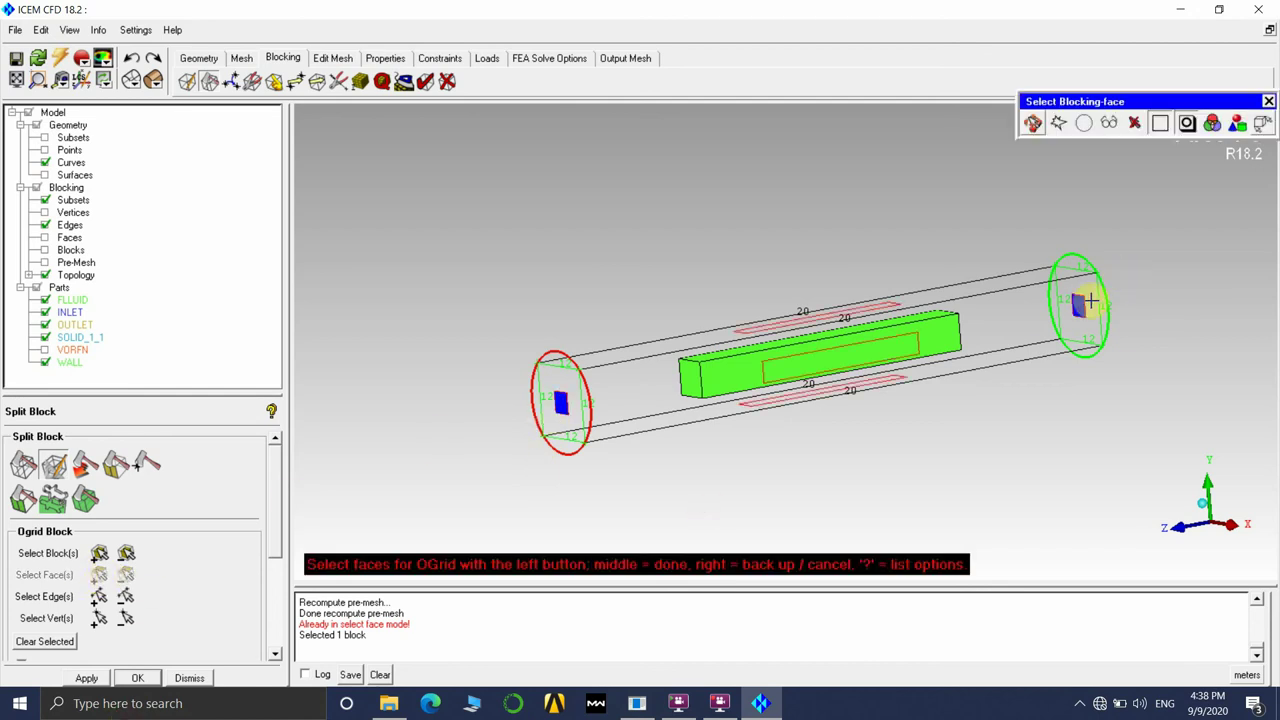
middle_click(1140, 334)
drag(1114, 390, 896, 443)
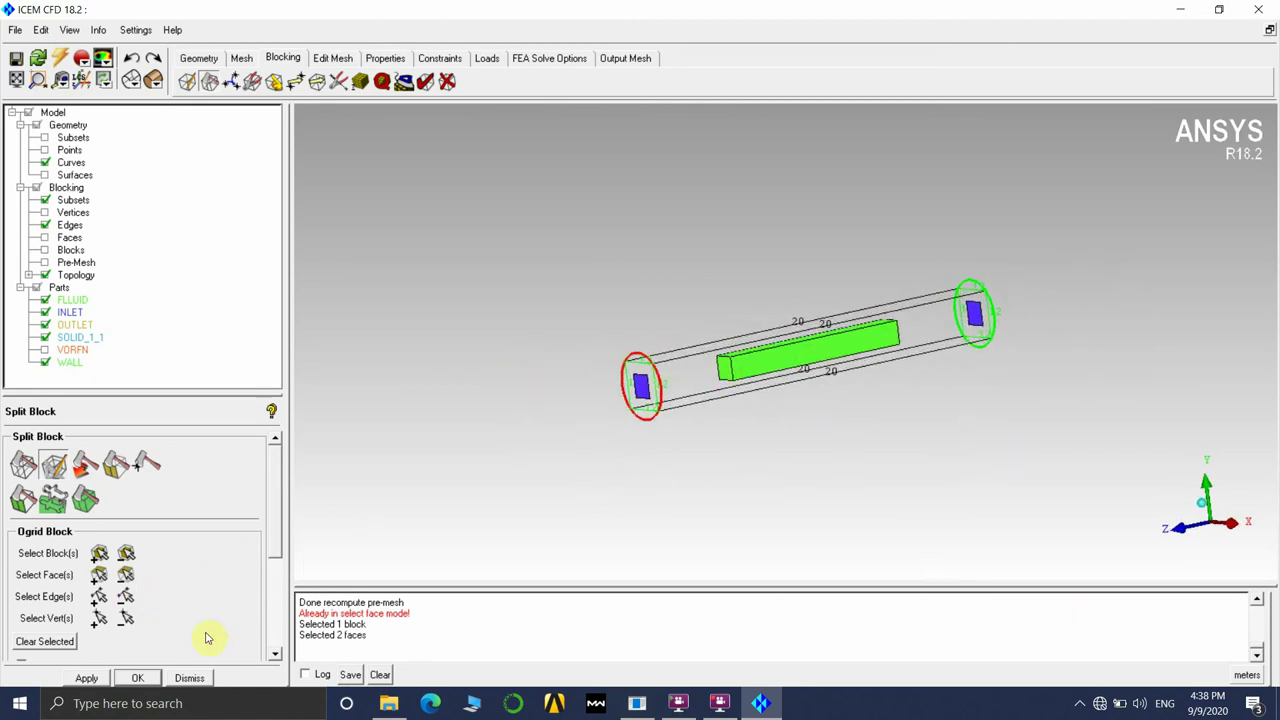
click(86, 678)
drag(734, 366, 895, 435)
drag(716, 377, 692, 316)
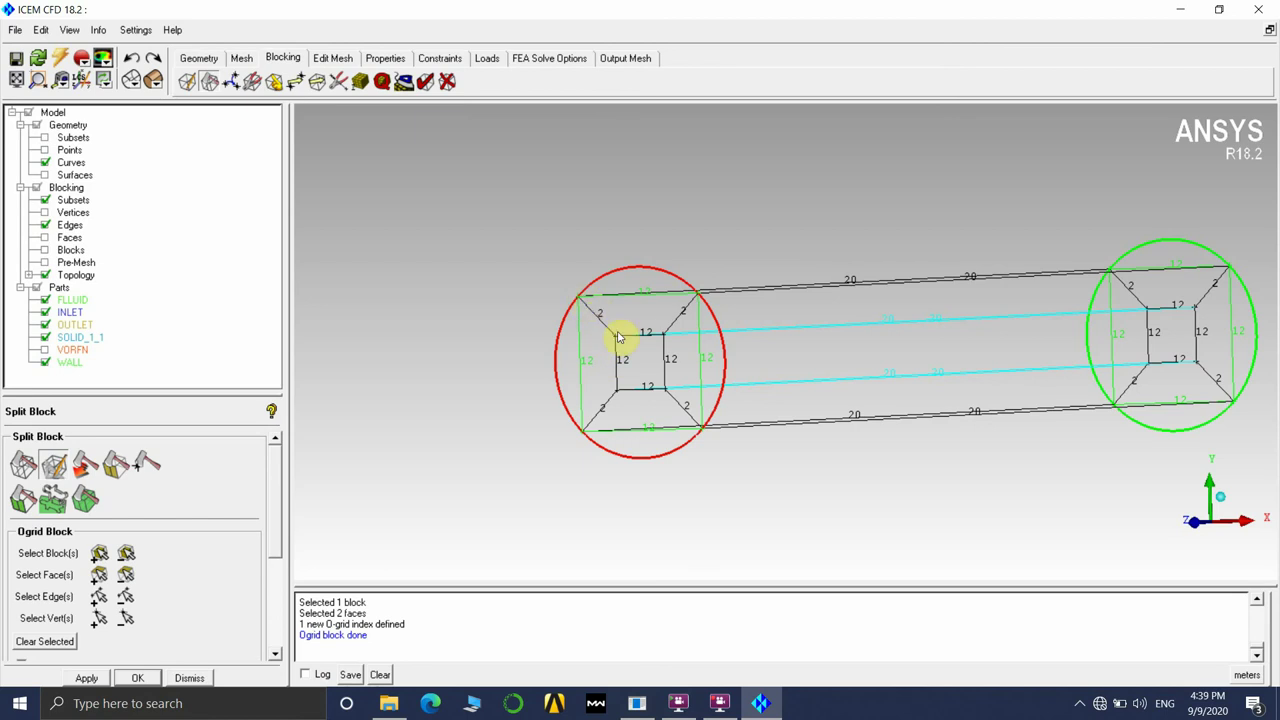
Set the node count of the diagonal O-grid edges at the pipe ends to 20
click(360, 82)
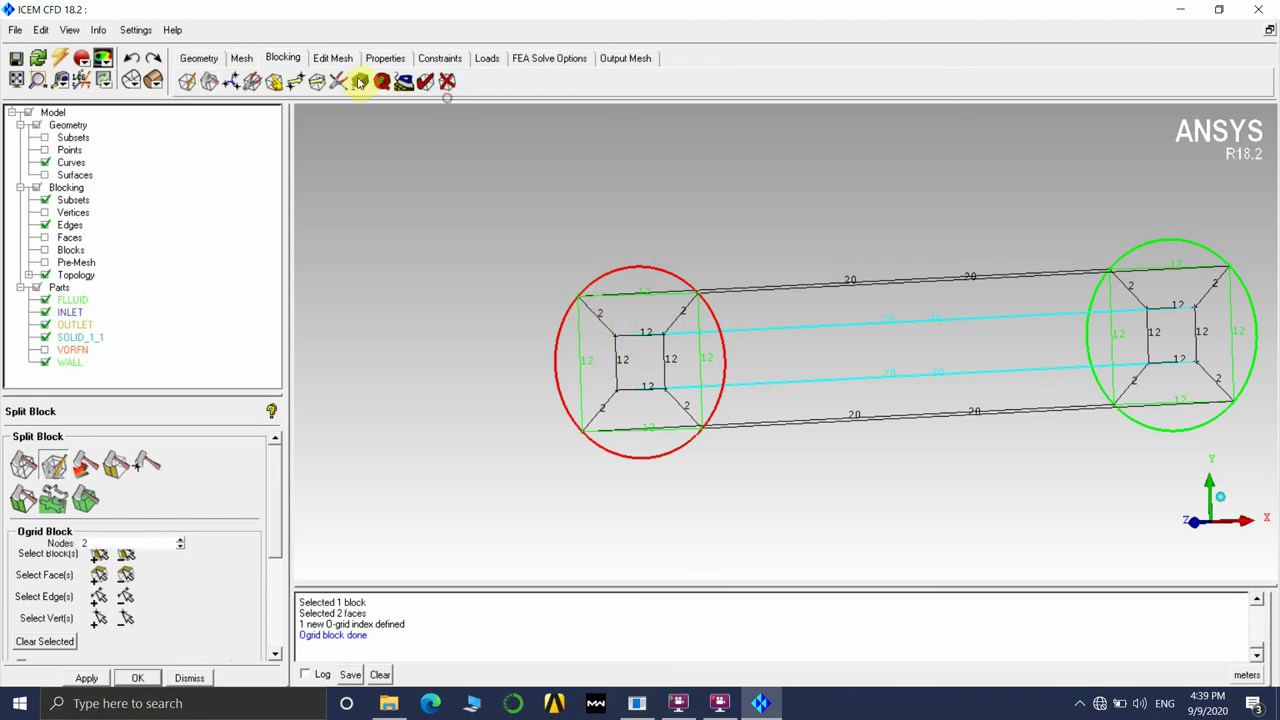
click(97, 477)
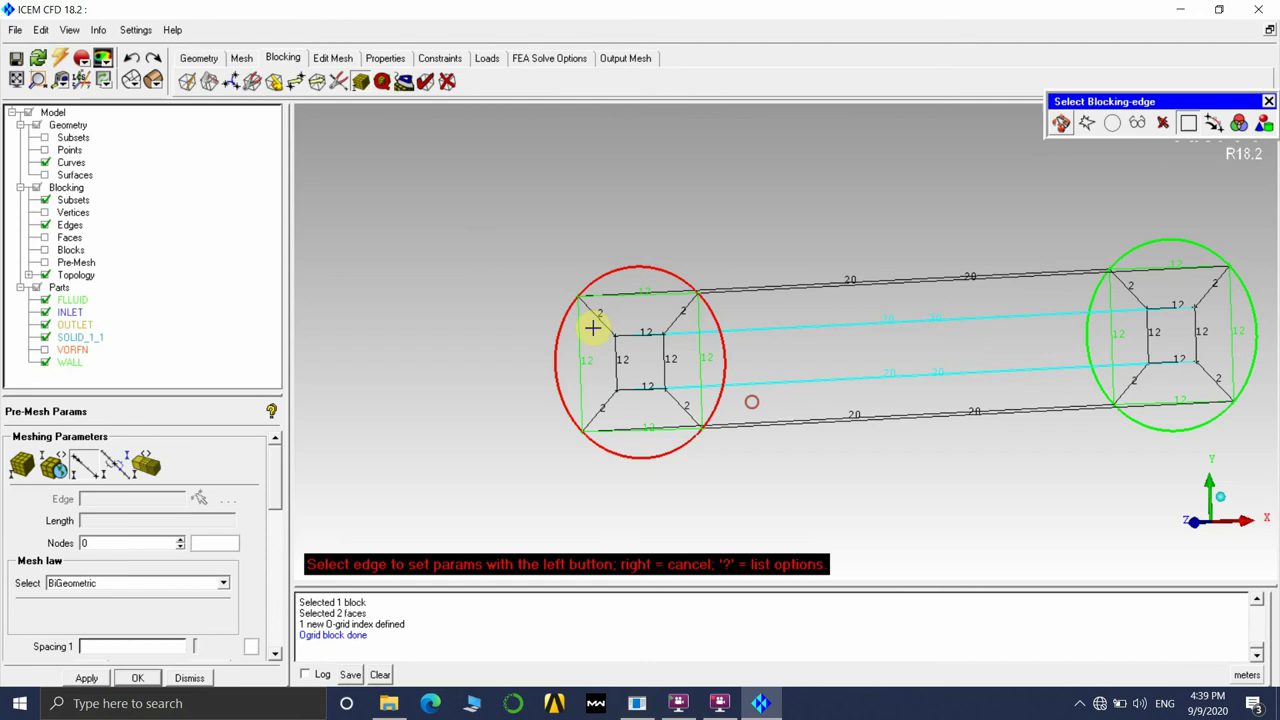
click(598, 318)
drag(101, 543, 70, 547)
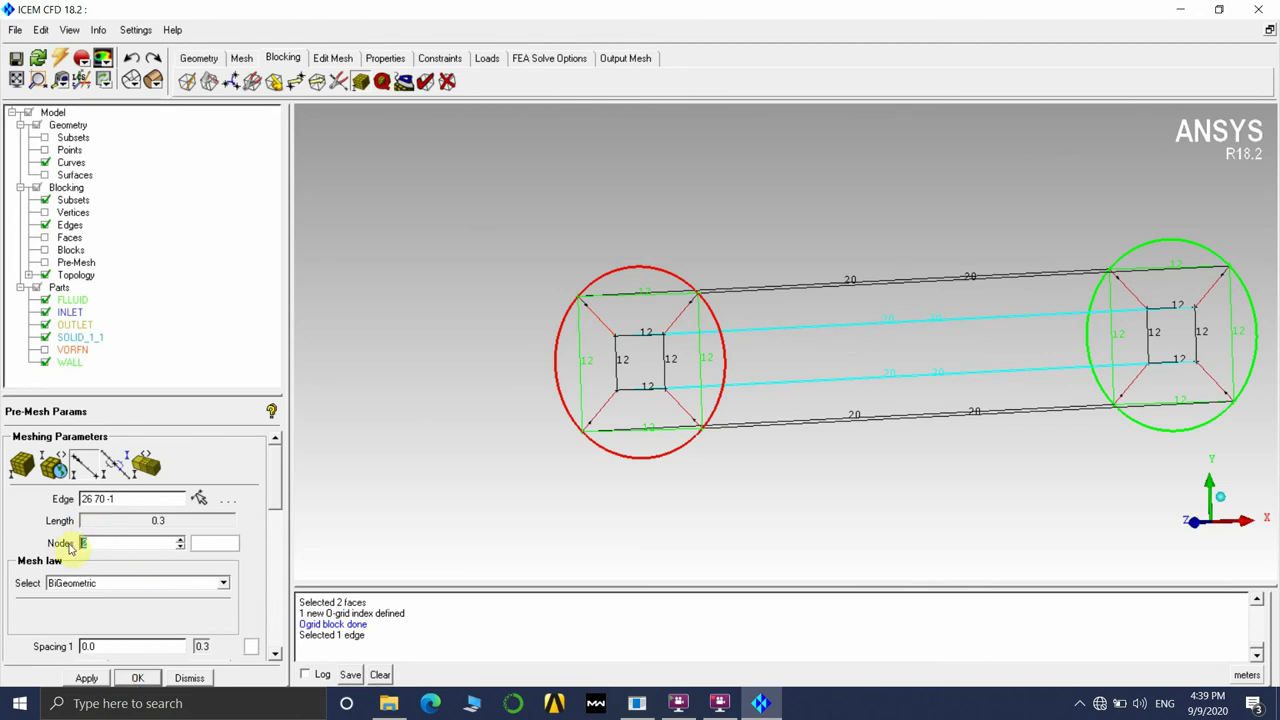
click(87, 678)
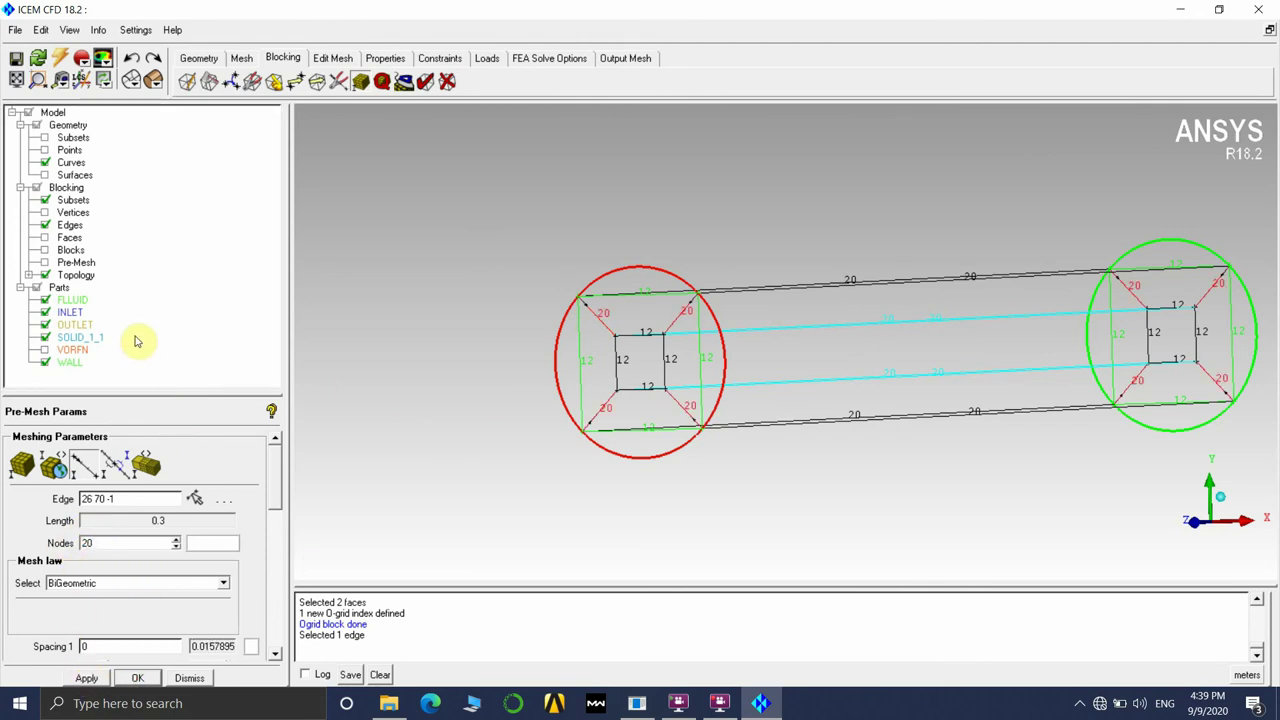
Reduce the node count of the diagonal O-grid edges to 10
click(140, 678)
text(10)
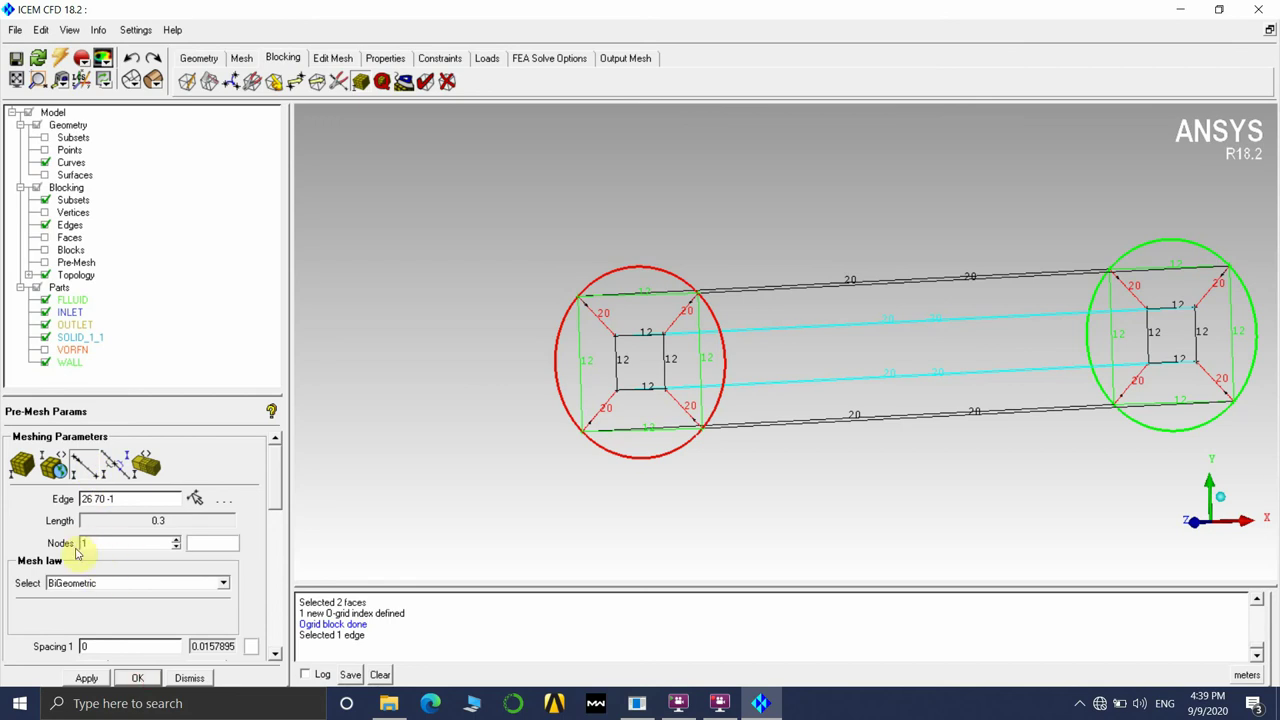
click(86, 678)
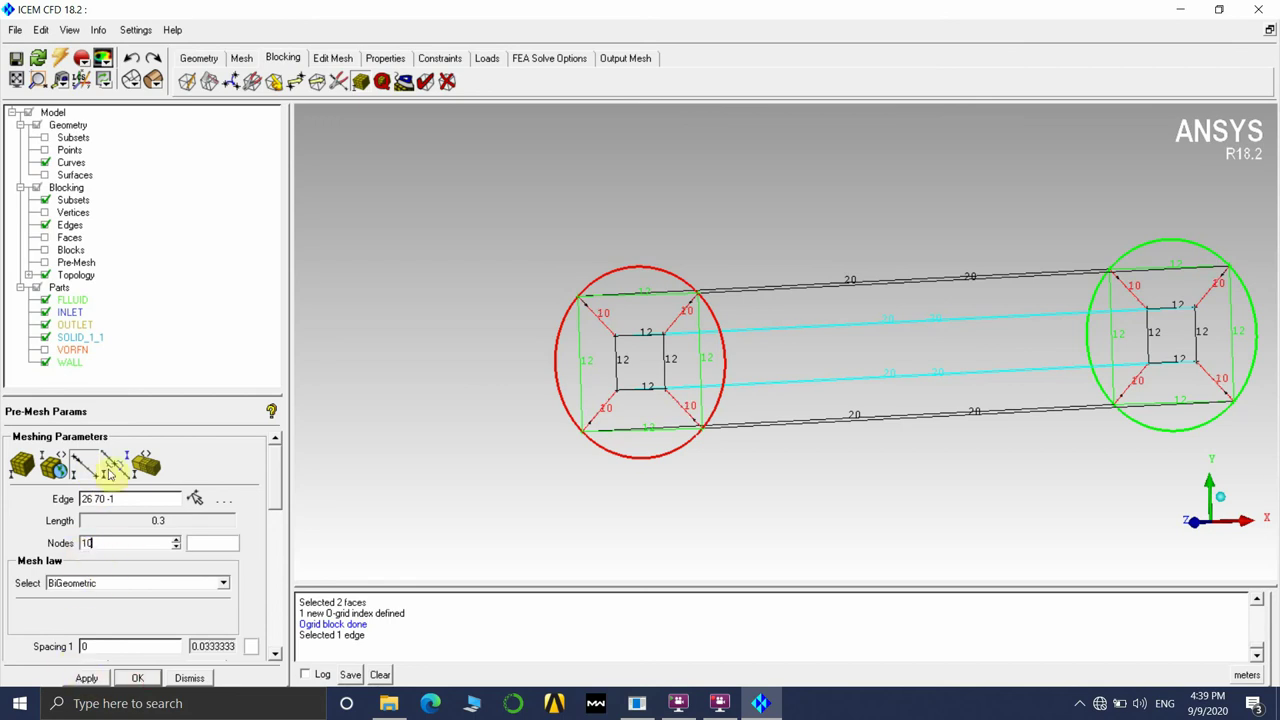
Recompute and display the pre-mesh, and inspect the O-grid cells on the circular inlet face
click(45, 262)
click(488, 420)
mouse_move(609, 457)
mouse_down()
mouse_move(883, 480)
mouse_move(948, 355)
mouse_up()
scroll(958, 323, up, 3)
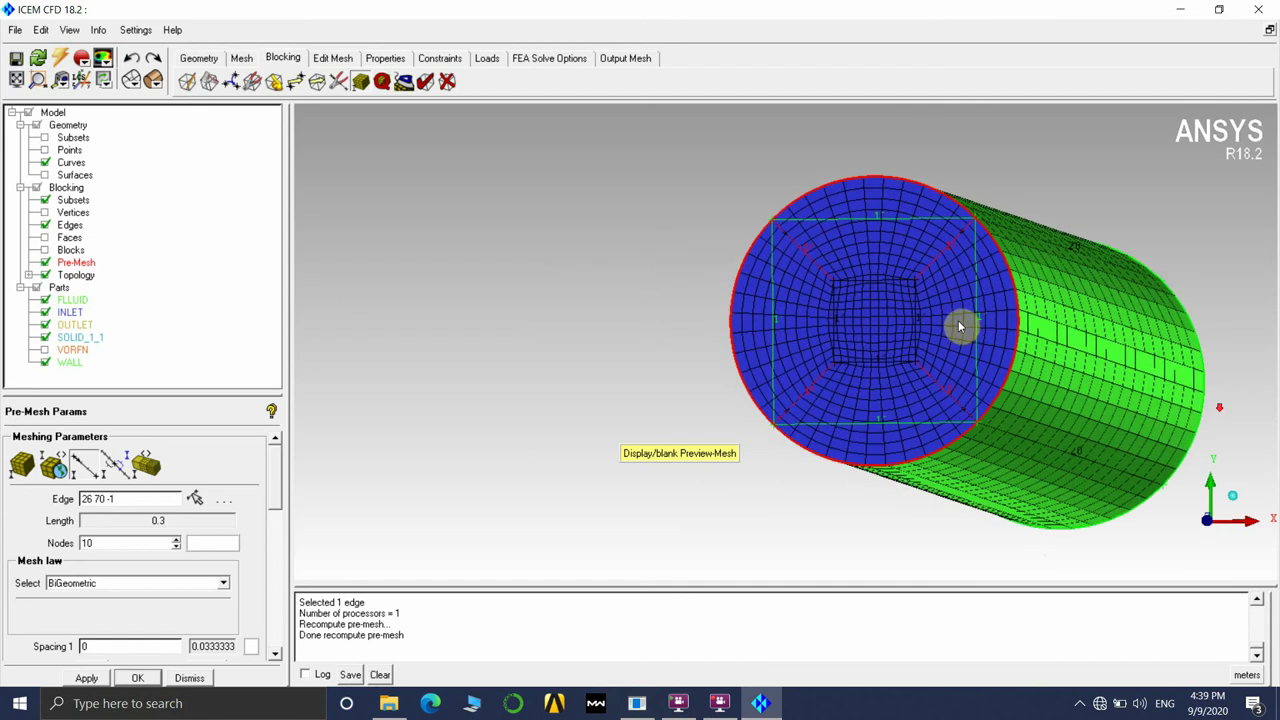
middle_drag(943, 323, 657, 271)
scroll(820, 345, up, 2)
scroll(820, 345, down, 3)
drag(820, 345, 662, 296)
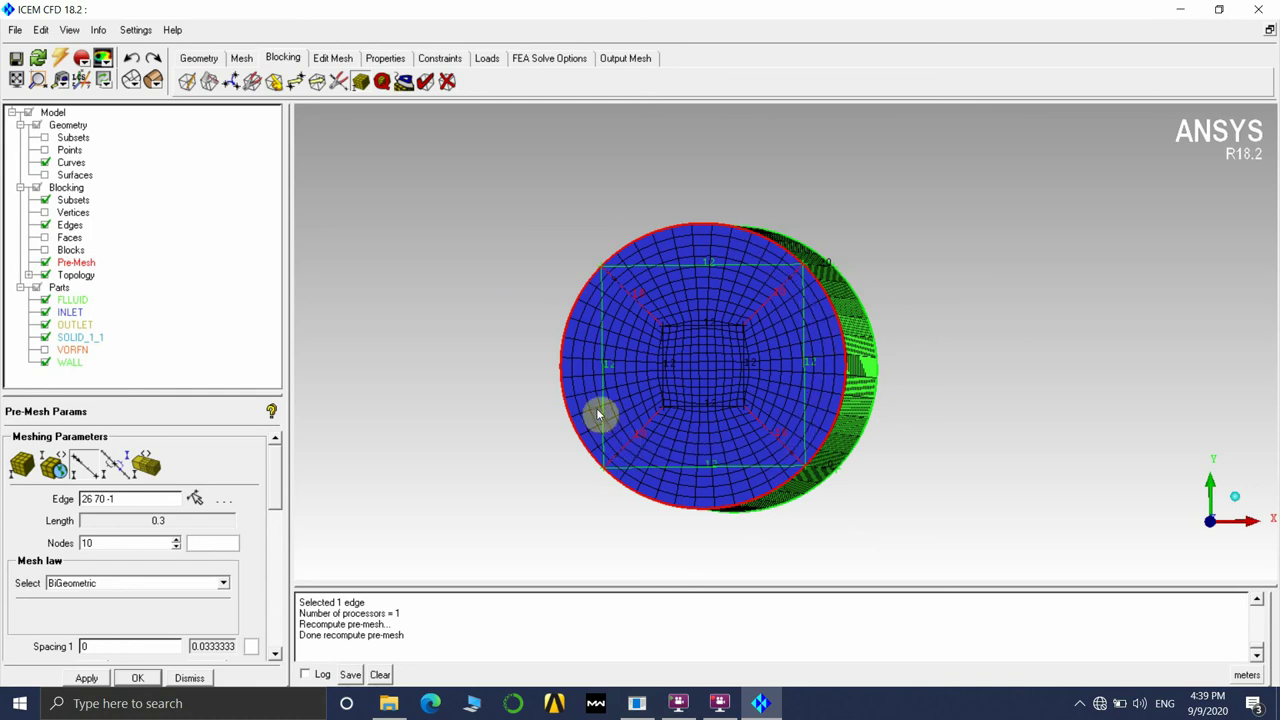
Compare the blocking with the pre-mesh, then hide the block edges and view the mesh on the inlet and pipe wall
click(45, 262)
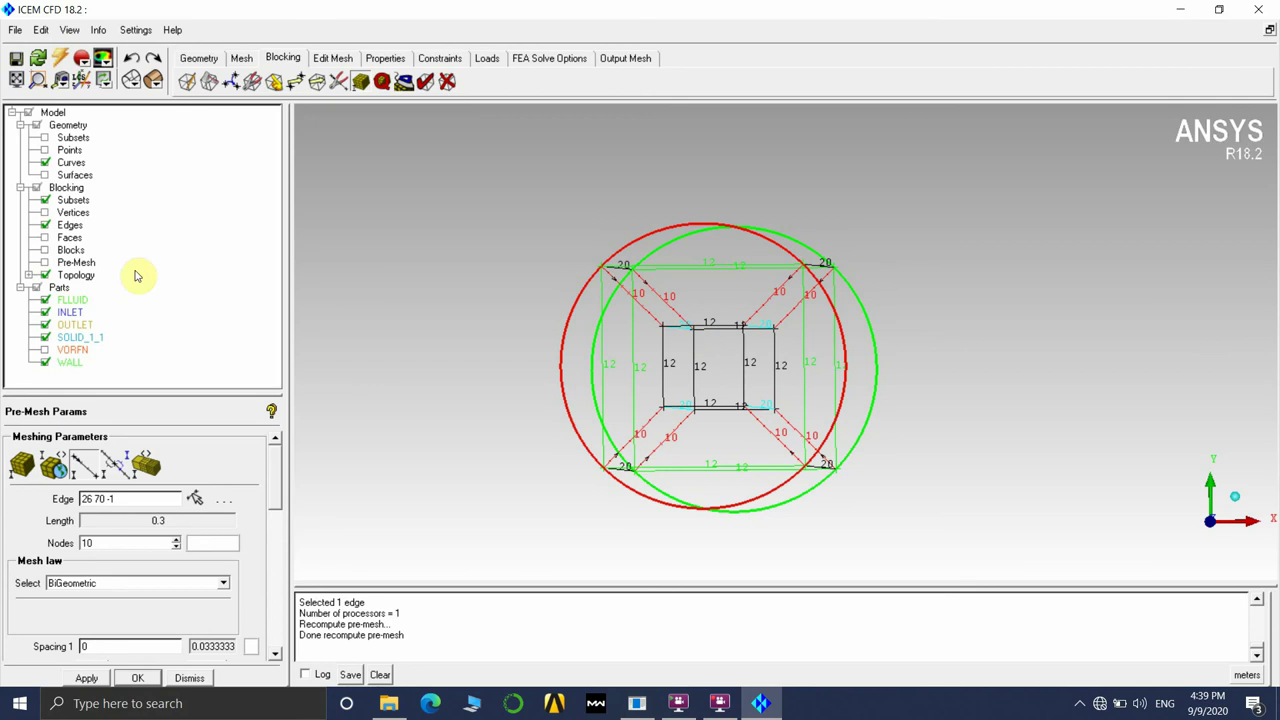
click(45, 262)
click(45, 225)
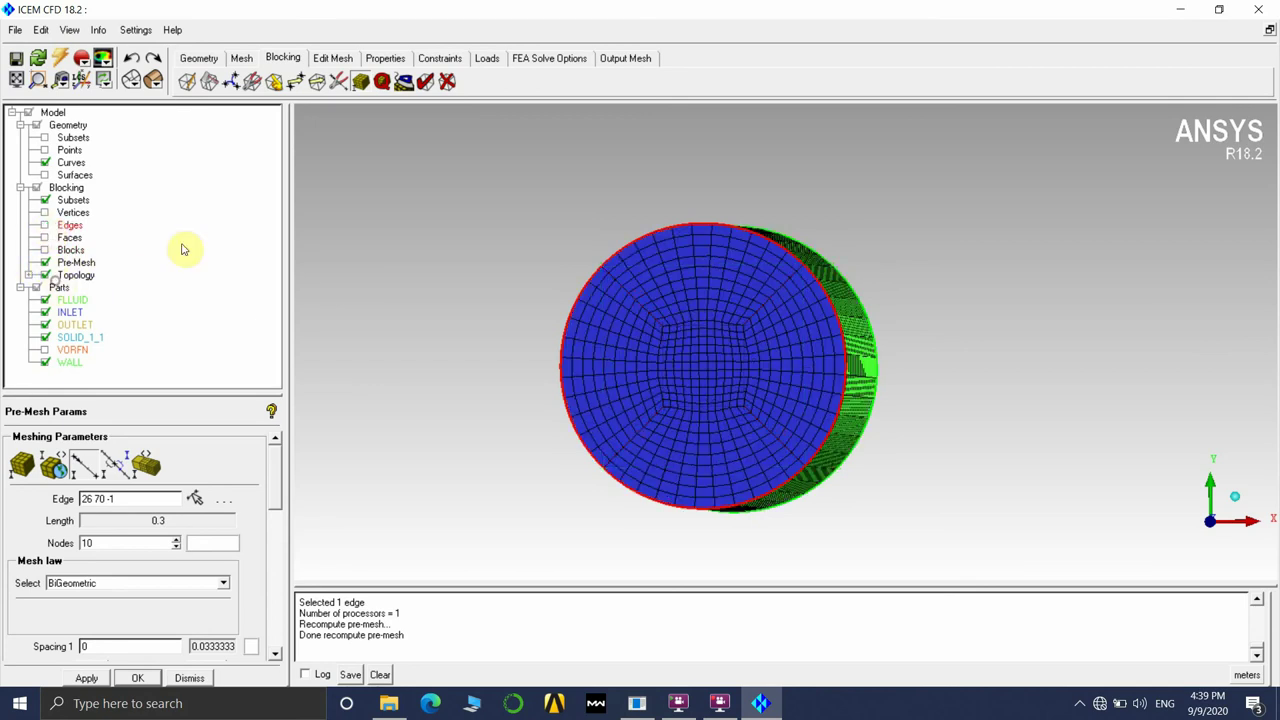
drag(1043, 449, 913, 432)
right_drag(913, 432, 726, 340)
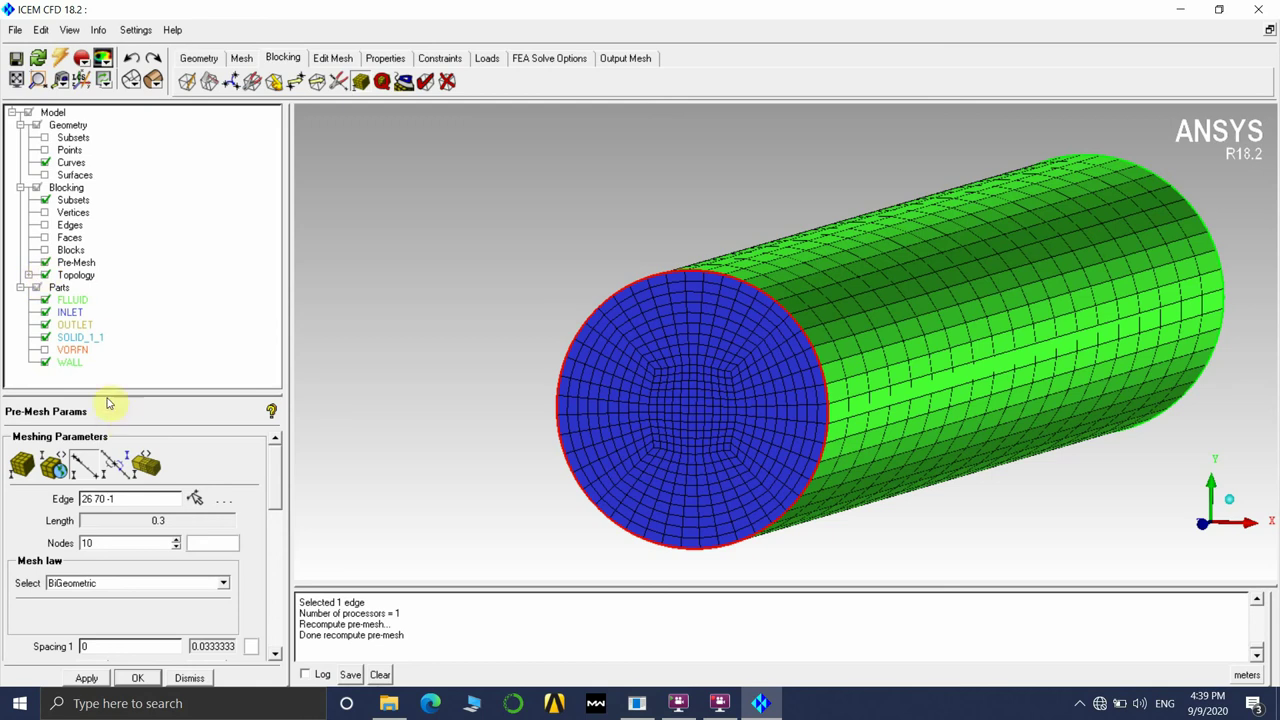
Show the block edges instead of the pre-mesh and select a diagonal O-grid edge to access its spacing parameters
click(44, 262)
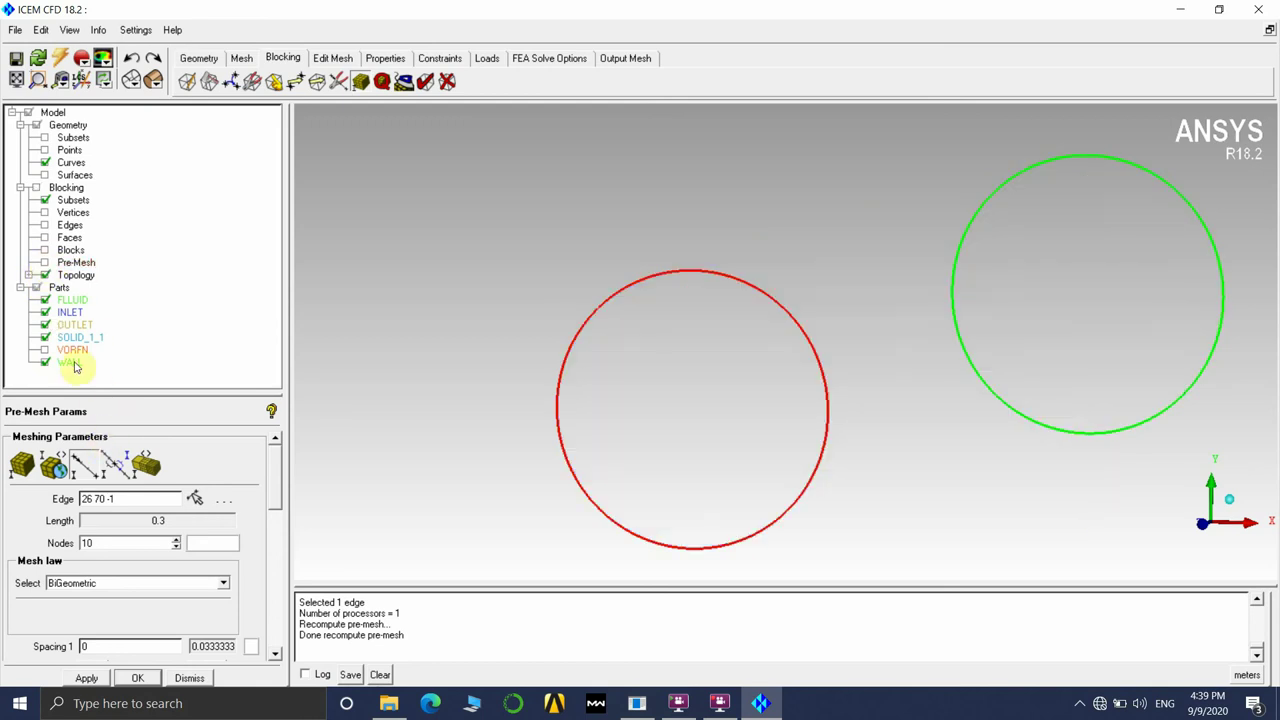
click(44, 225)
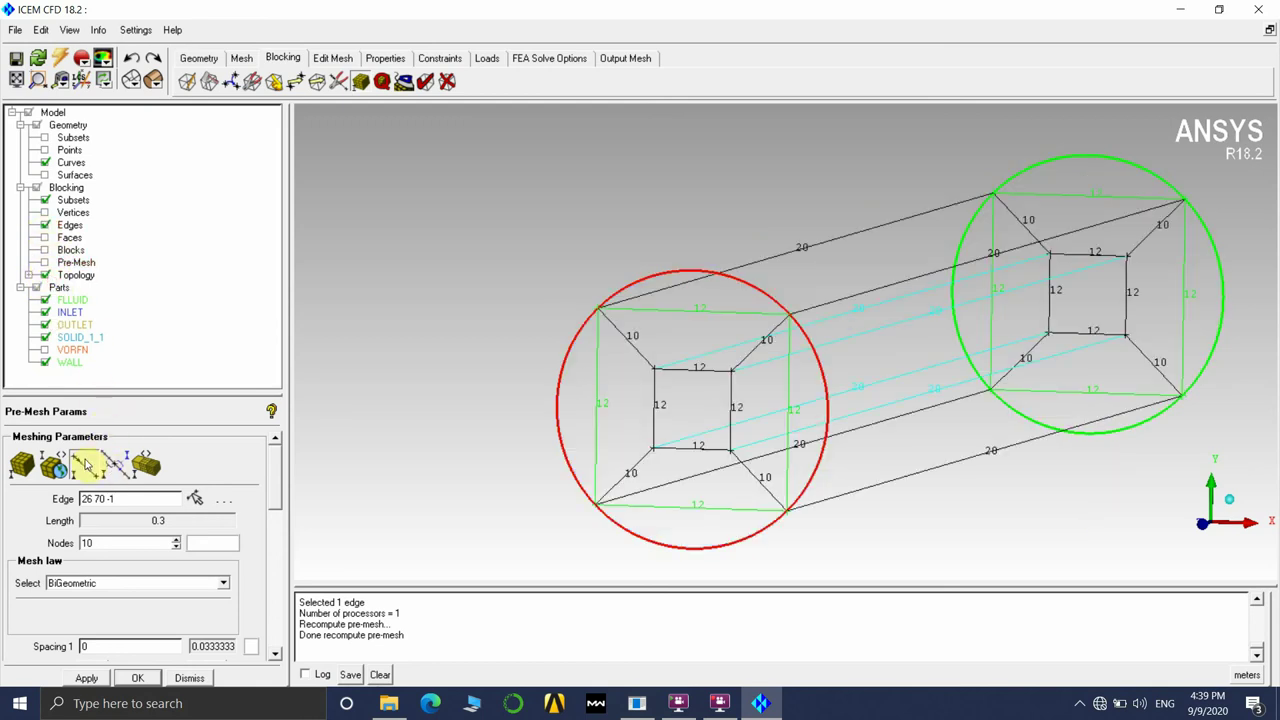
click(85, 470)
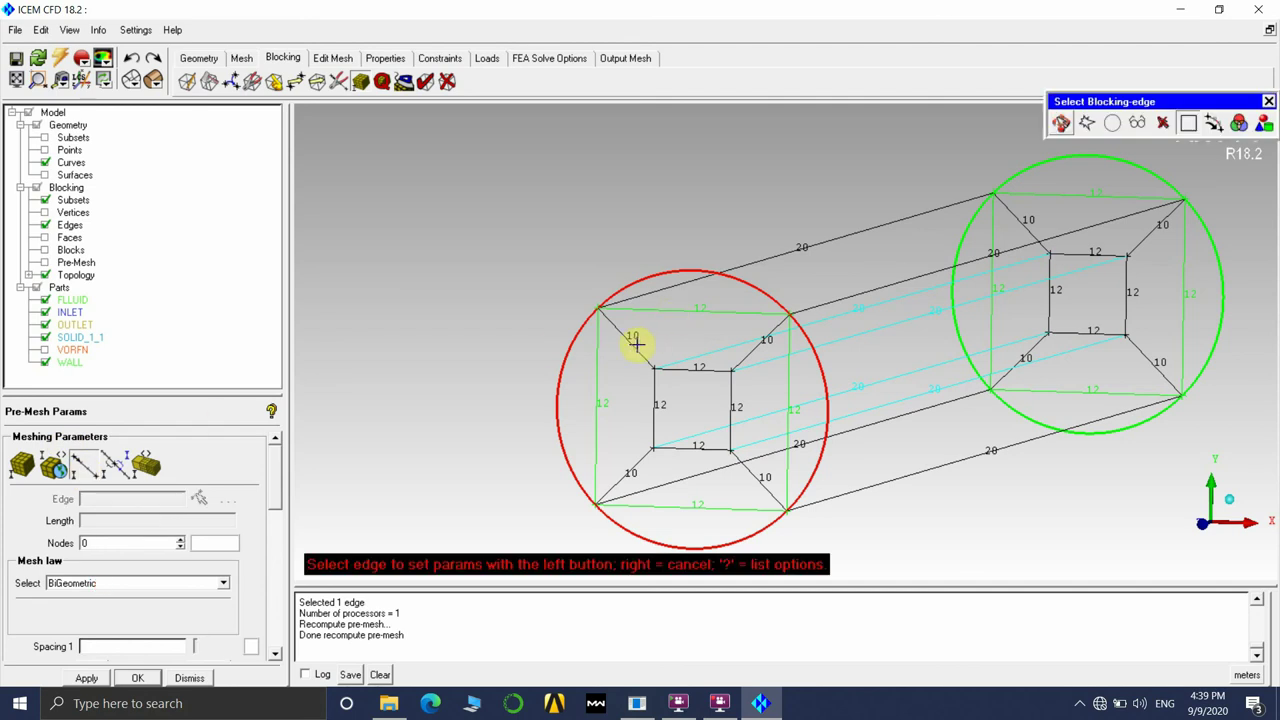
click(797, 437)
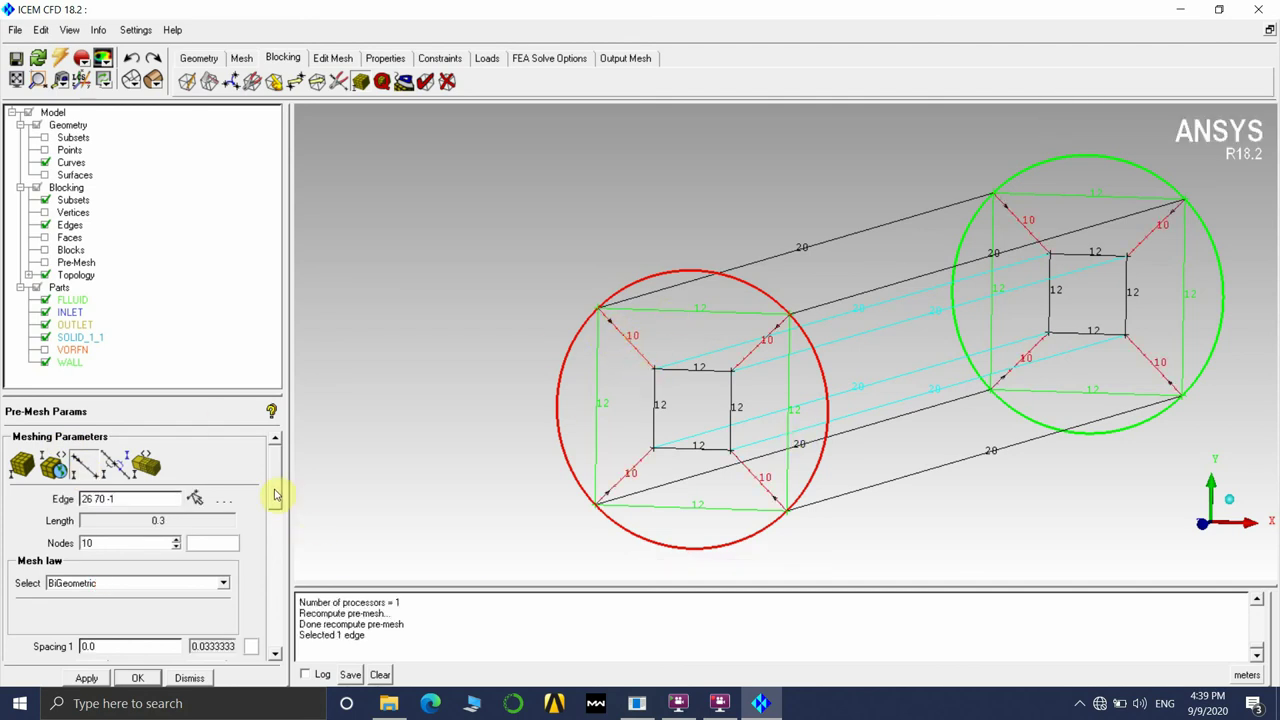
scroll(276, 494, down, 3)
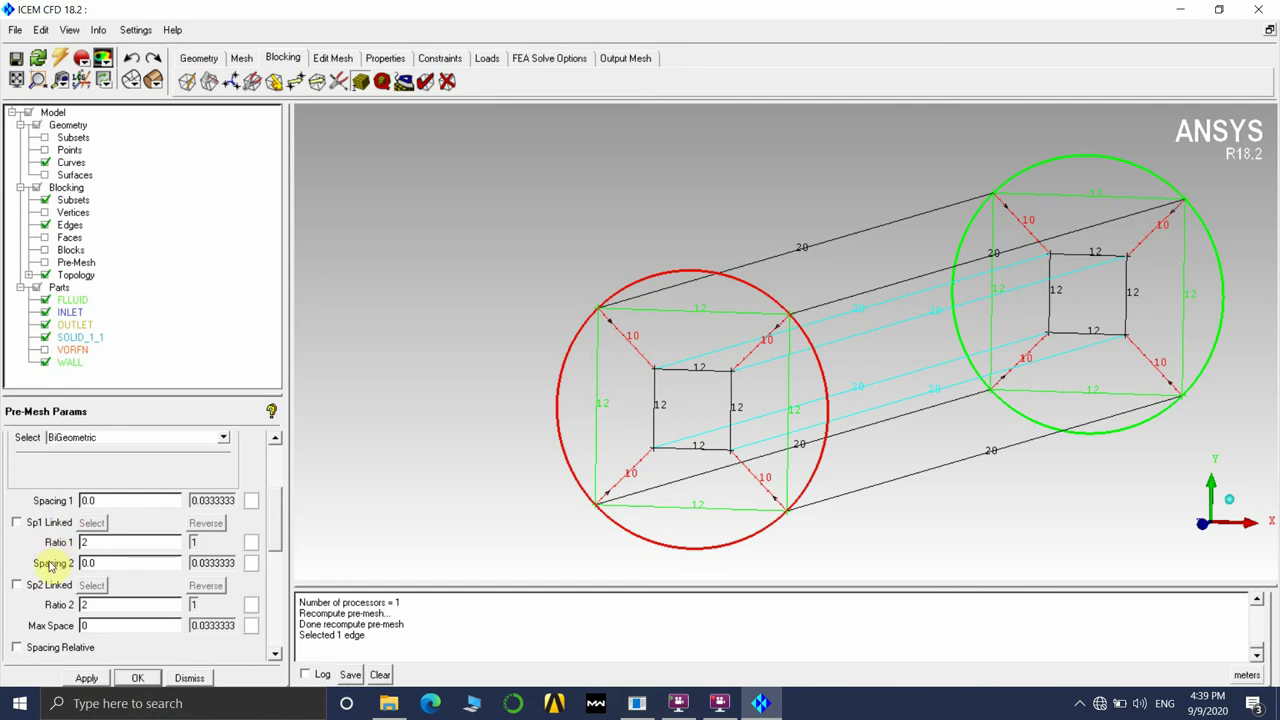
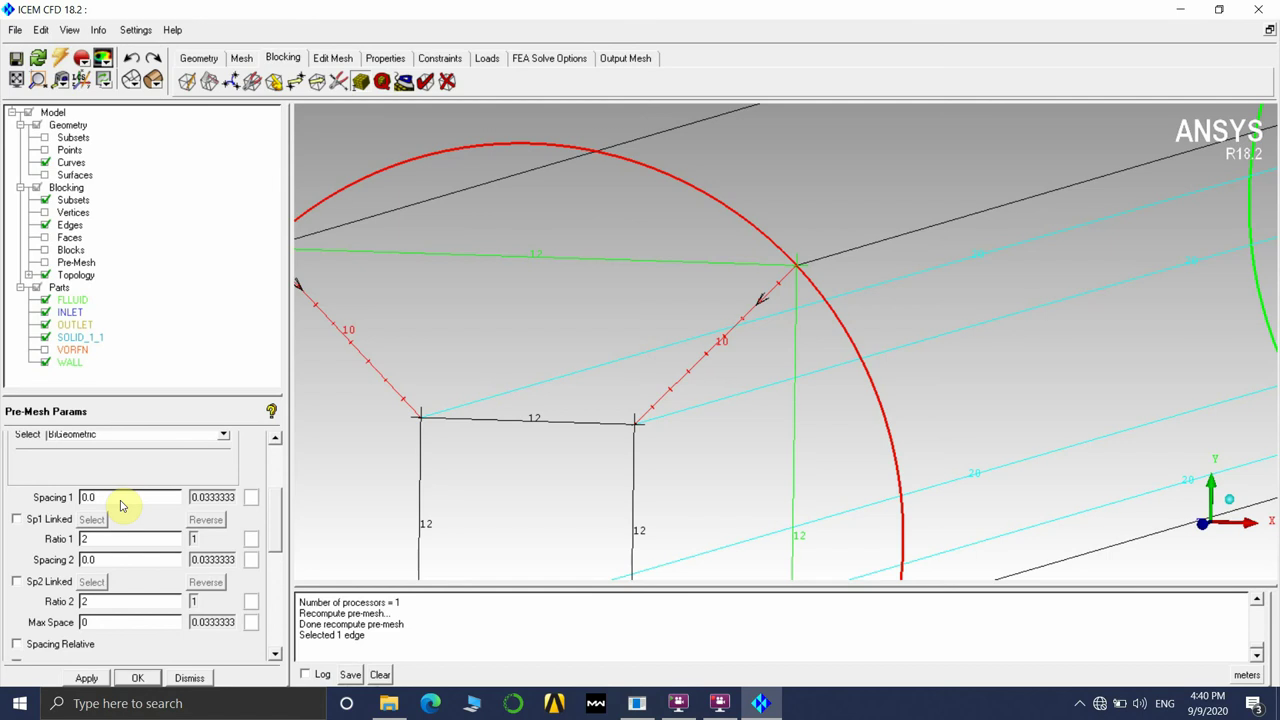
Apply a Spacing 1 of 0.001 and a Ratio 1 of 1.1 to the diagonal O-grid edges
scroll(737, 300, up, 2)
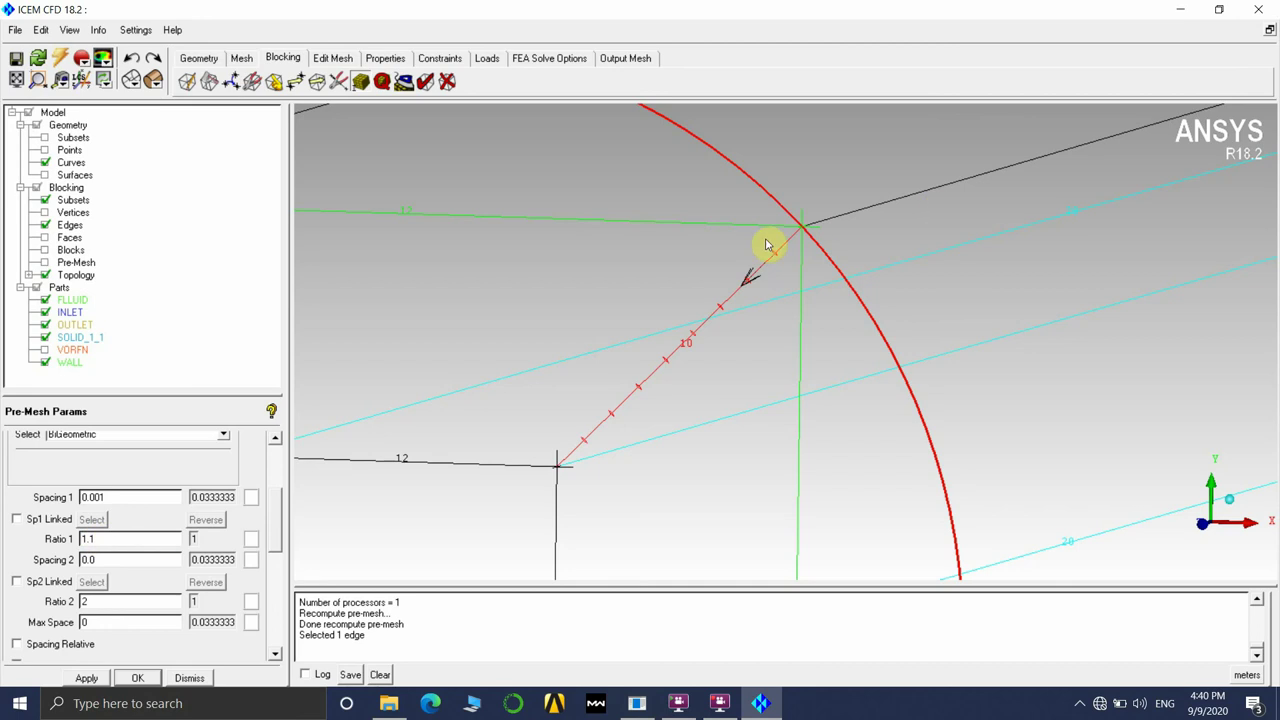
double_click(107, 540)
double_click(88, 500)
click(86, 678)
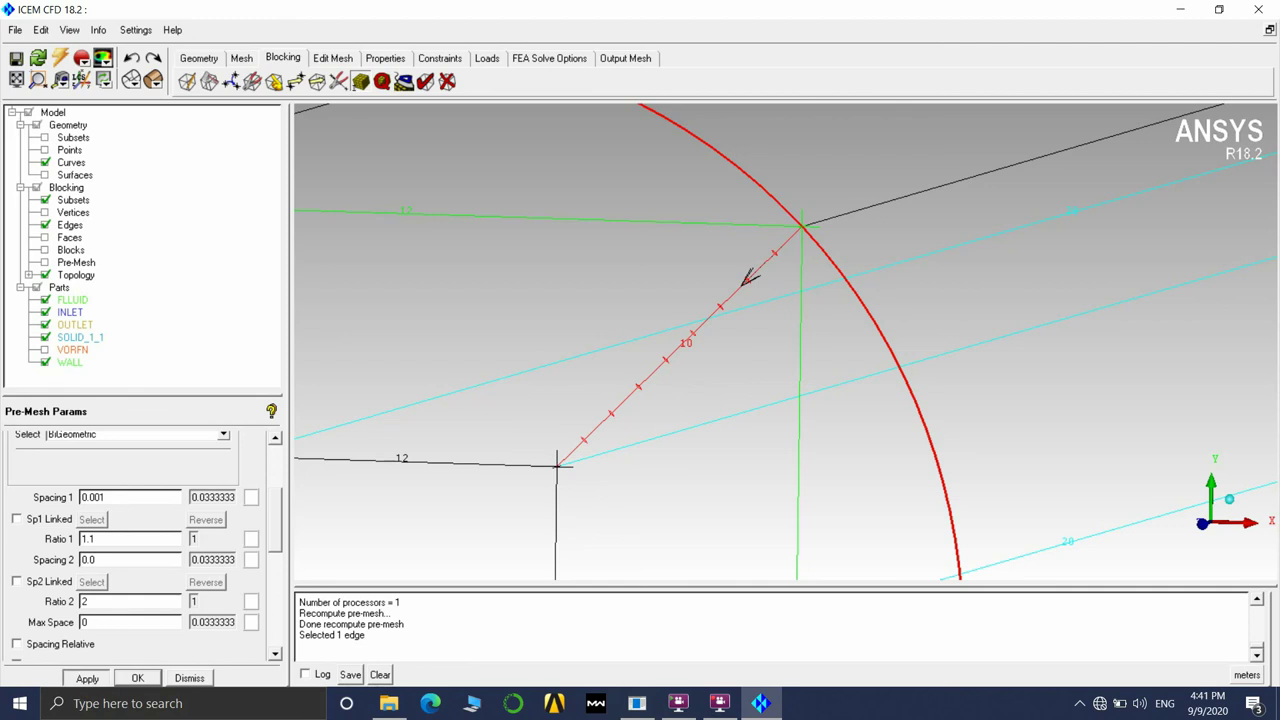
scroll(982, 357, up, 2)
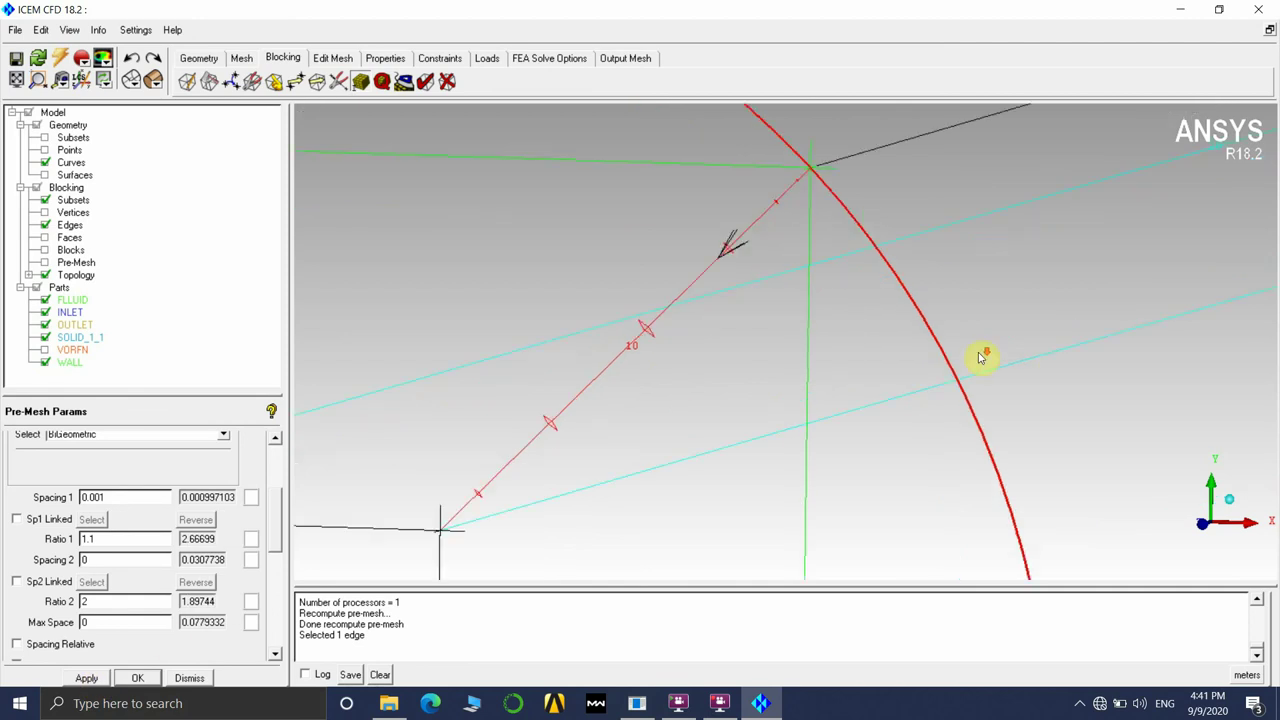
Recompute the pre-mesh with the new spacing and inspect the near-wall layers on the inlet face
click(45, 262)
click(486, 420)
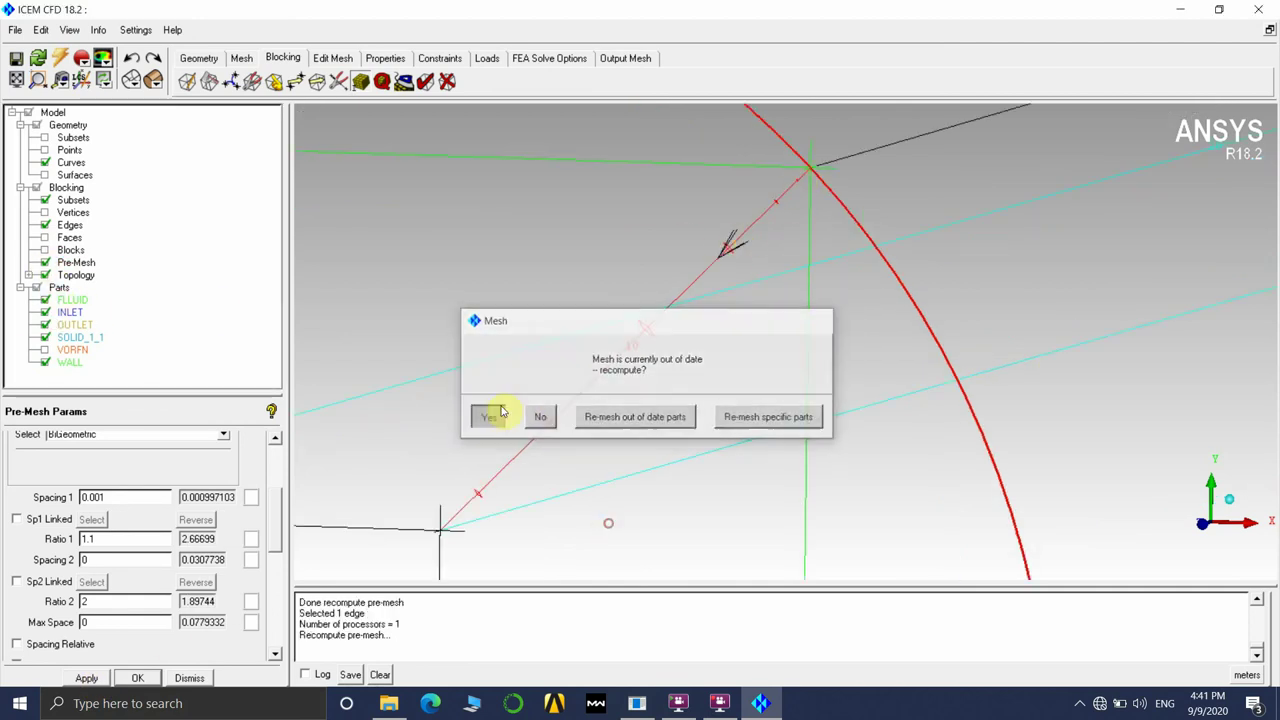
middle_drag(840, 155, 730, 187)
scroll(725, 197, down, 4)
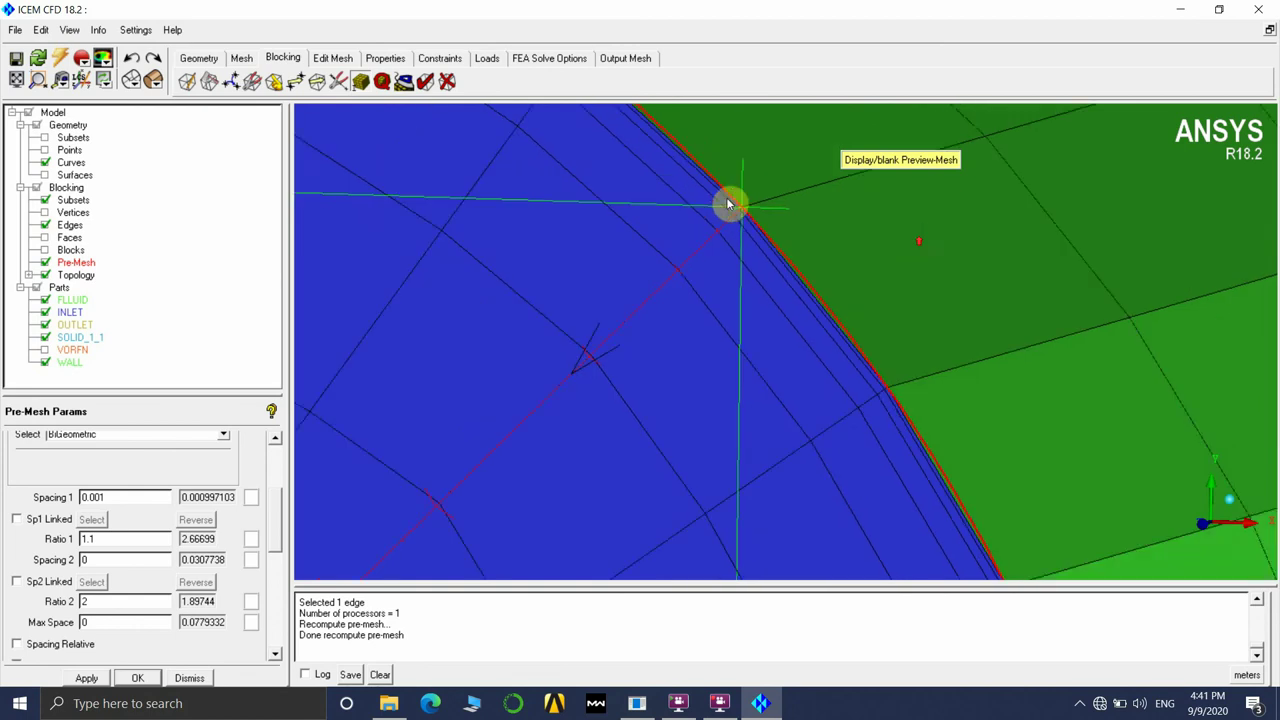
scroll(903, 377, down, 2)
scroll(903, 377, down, 4)
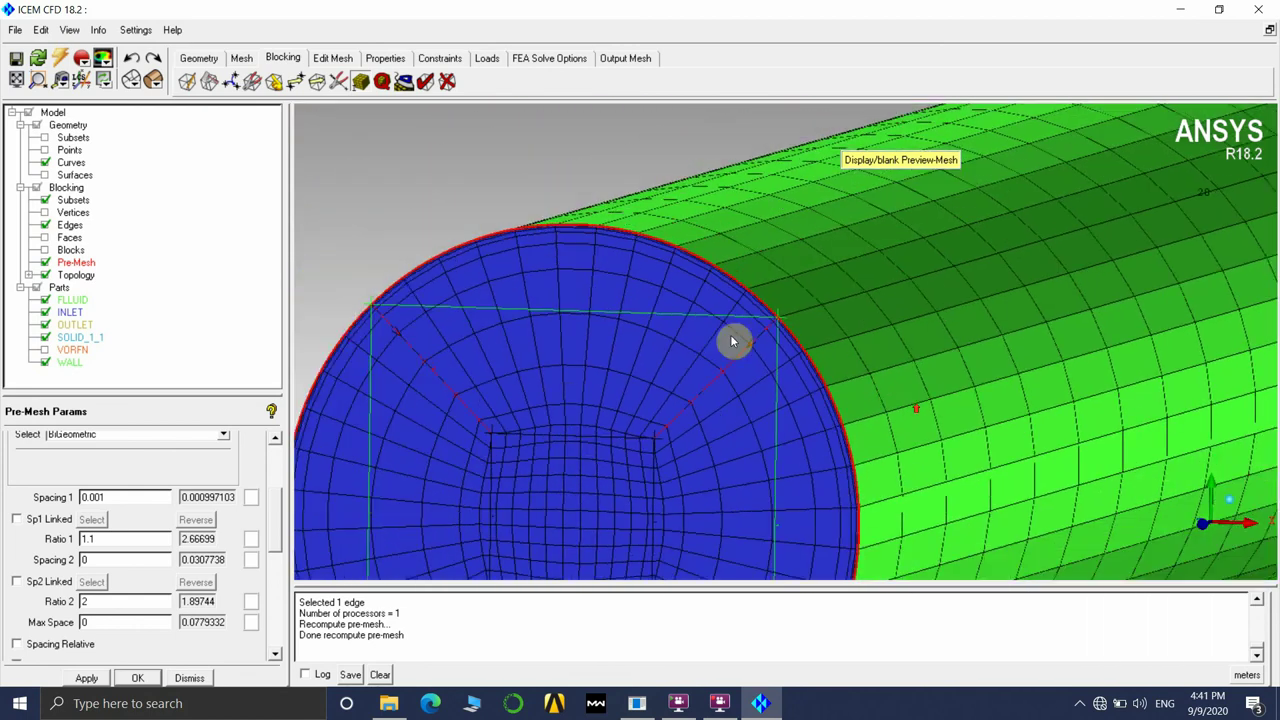
mouse_move(731, 340)
mouse_down()
mouse_move(751, 229)
mouse_move(733, 340)
mouse_up()
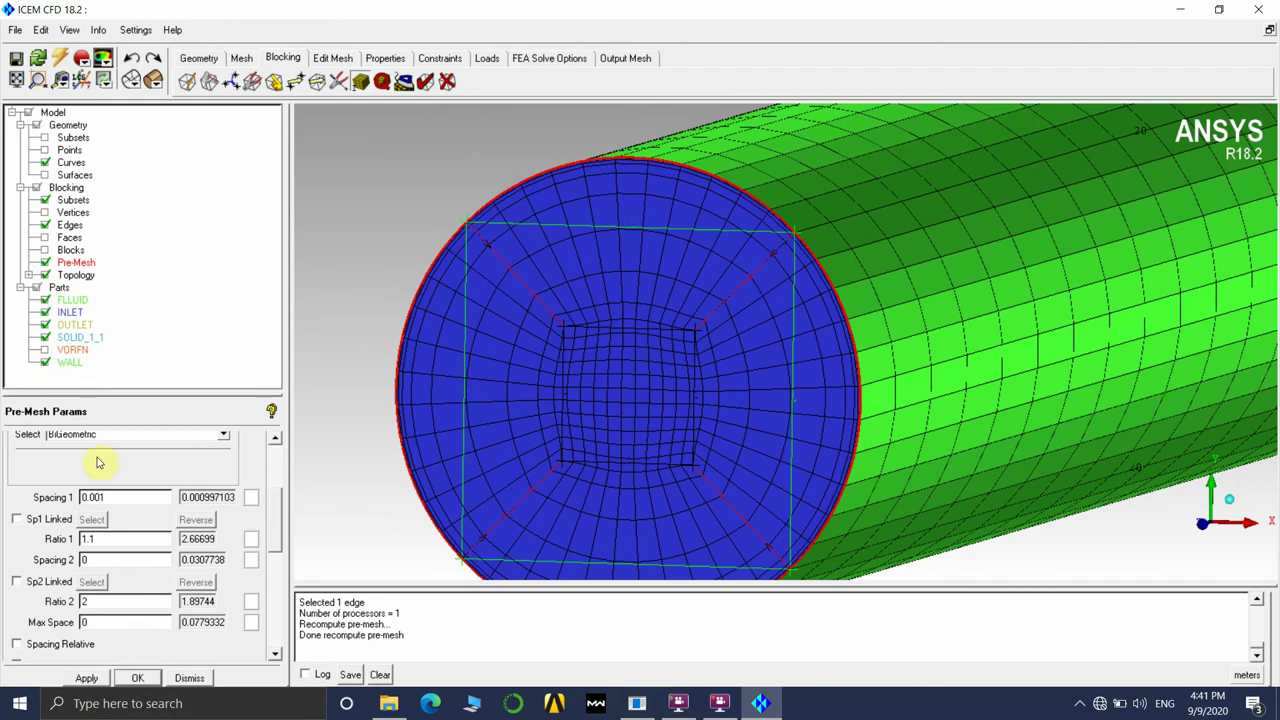
Increase the node count of the diagonal O-grid edges to 25
scroll(274, 514, up, 3)
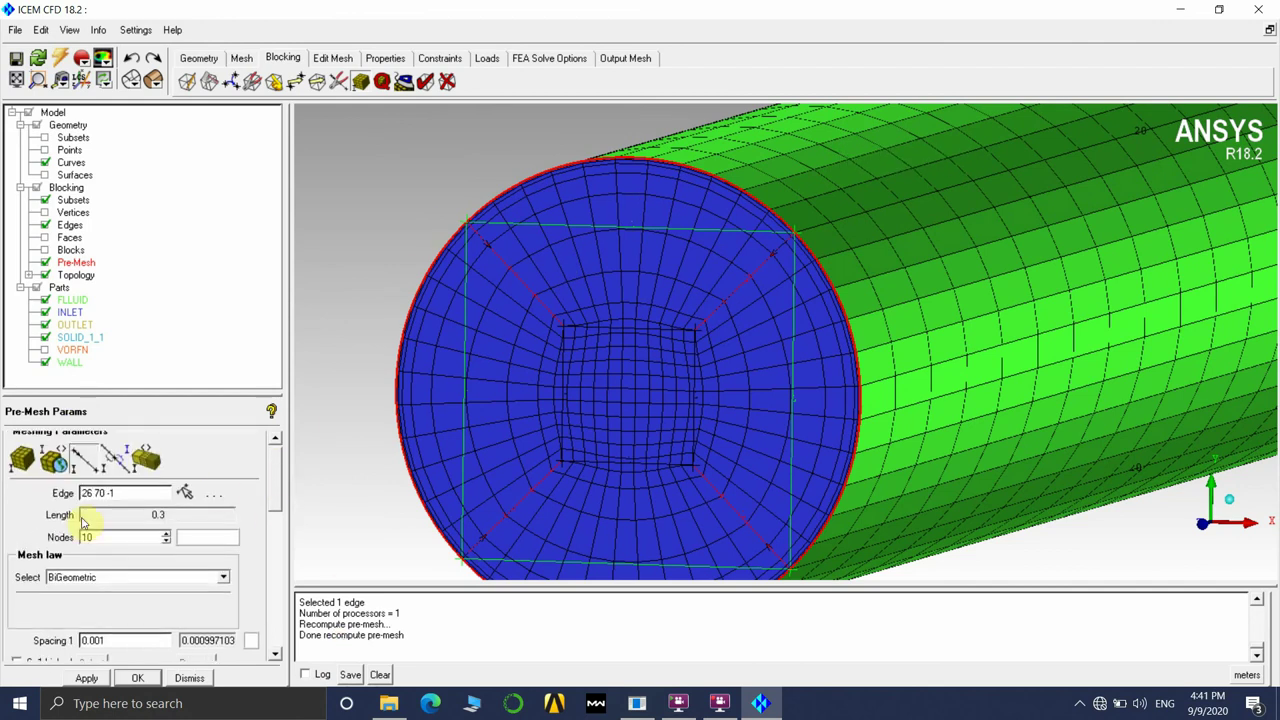
double_click(86, 537)
text(25)
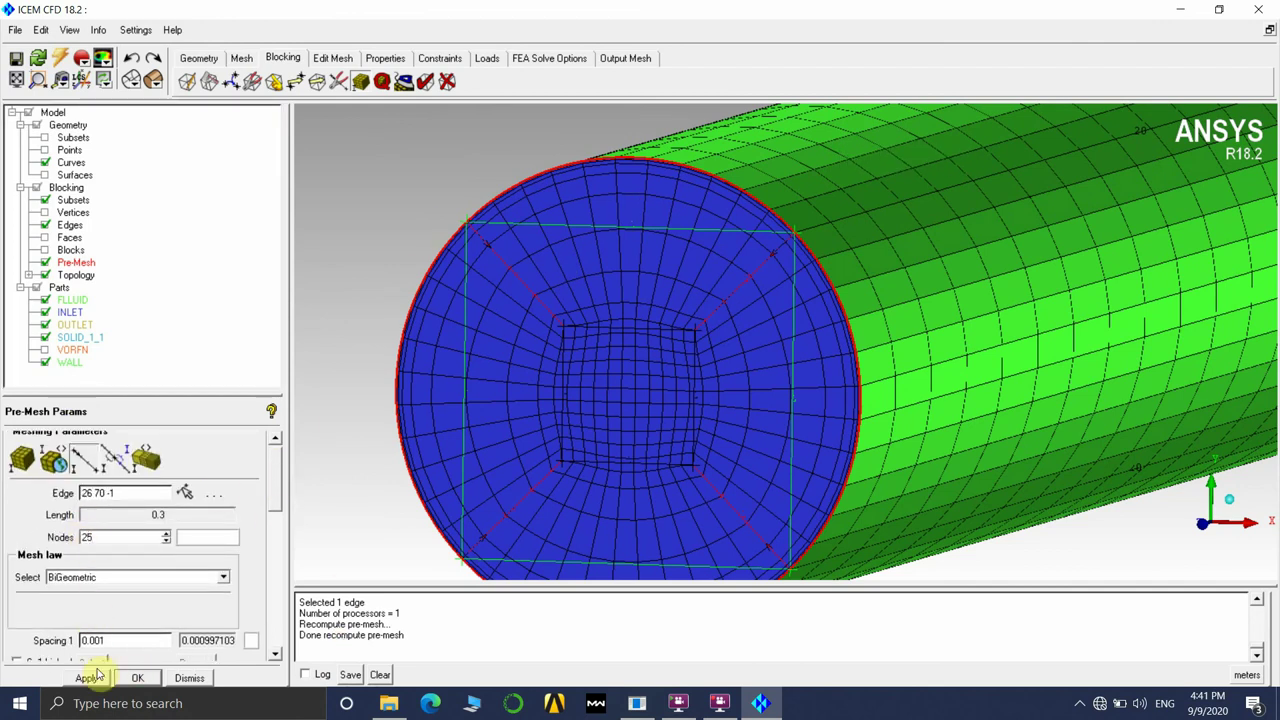
click(86, 678)
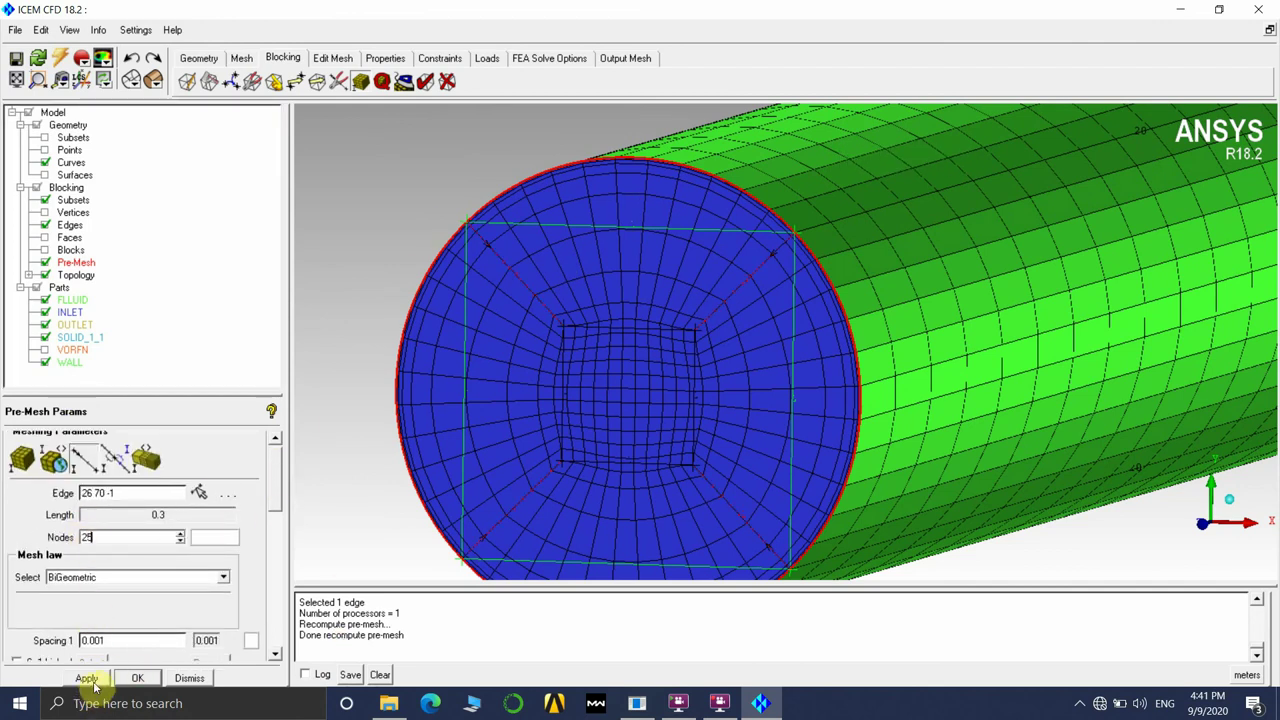
Recompute the pre-mesh with the increased node count and examine the refined layers near the pipe wall
click(45, 262)
click(45, 262)
click(498, 420)
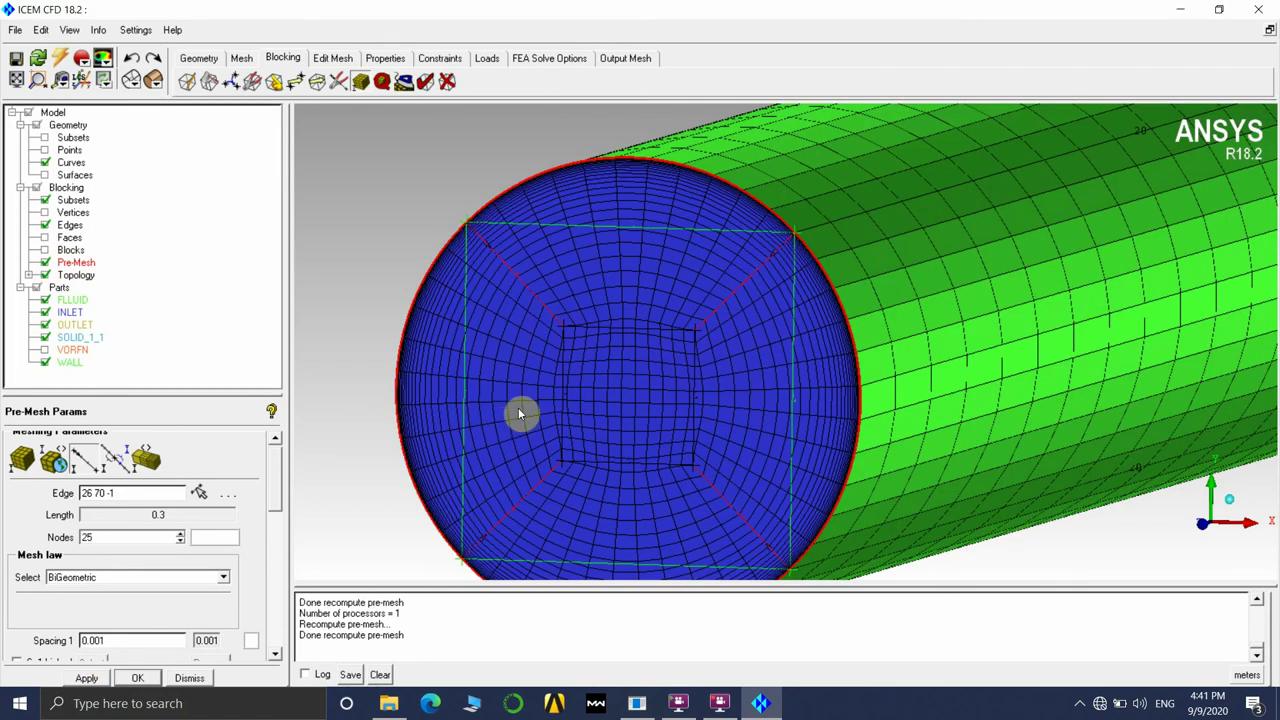
scroll(744, 281, up, 4)
scroll(761, 200, down, 6)
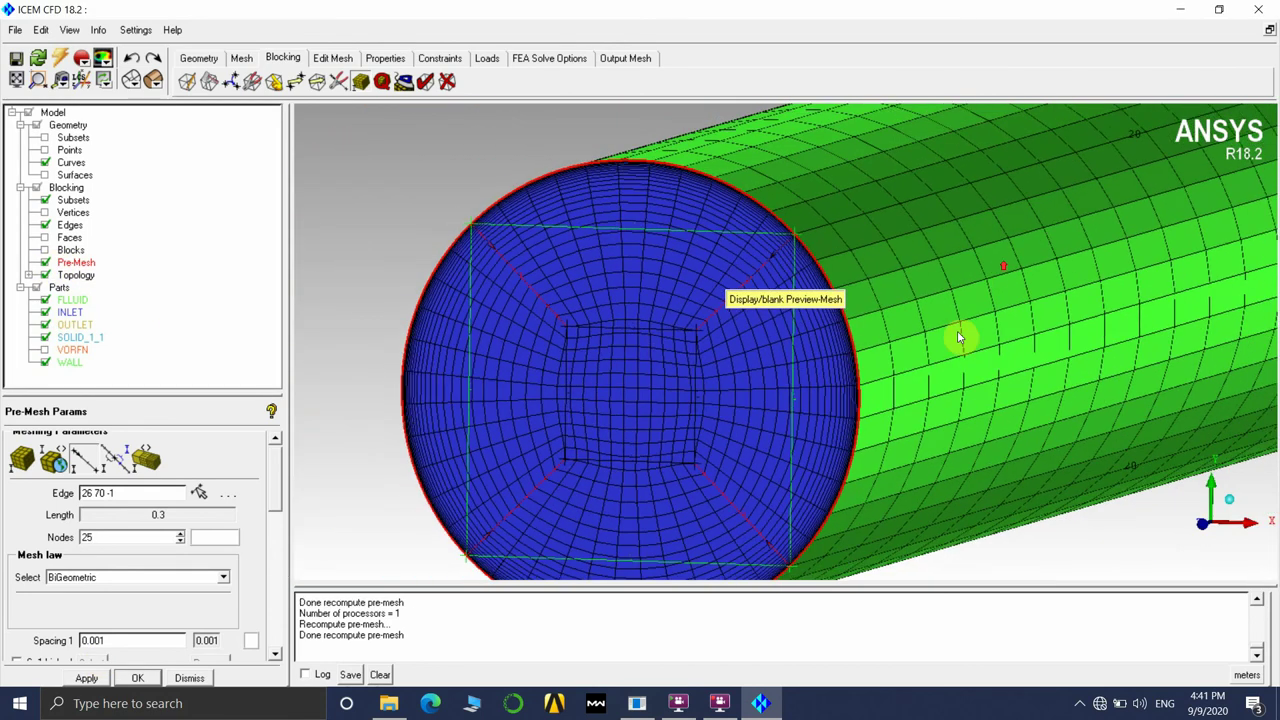
drag(688, 362, 783, 320)
scroll(811, 283, up, 5)
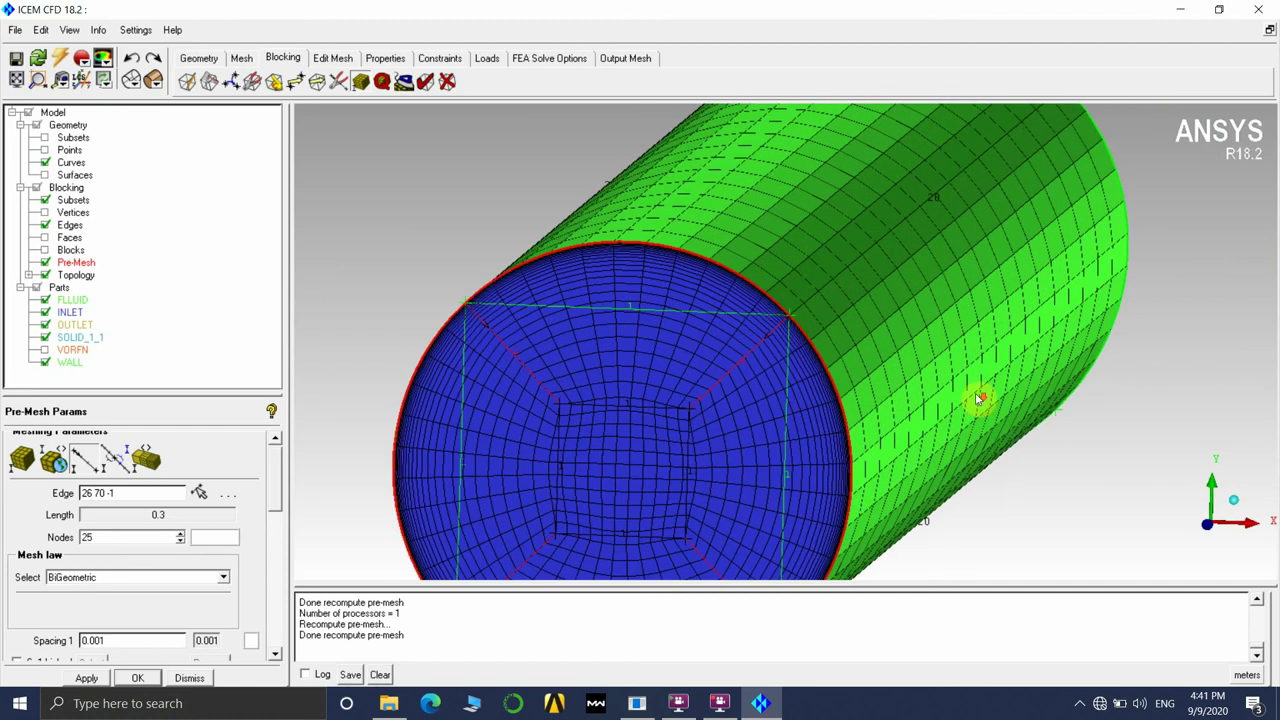
scroll(1011, 381, down, 5)
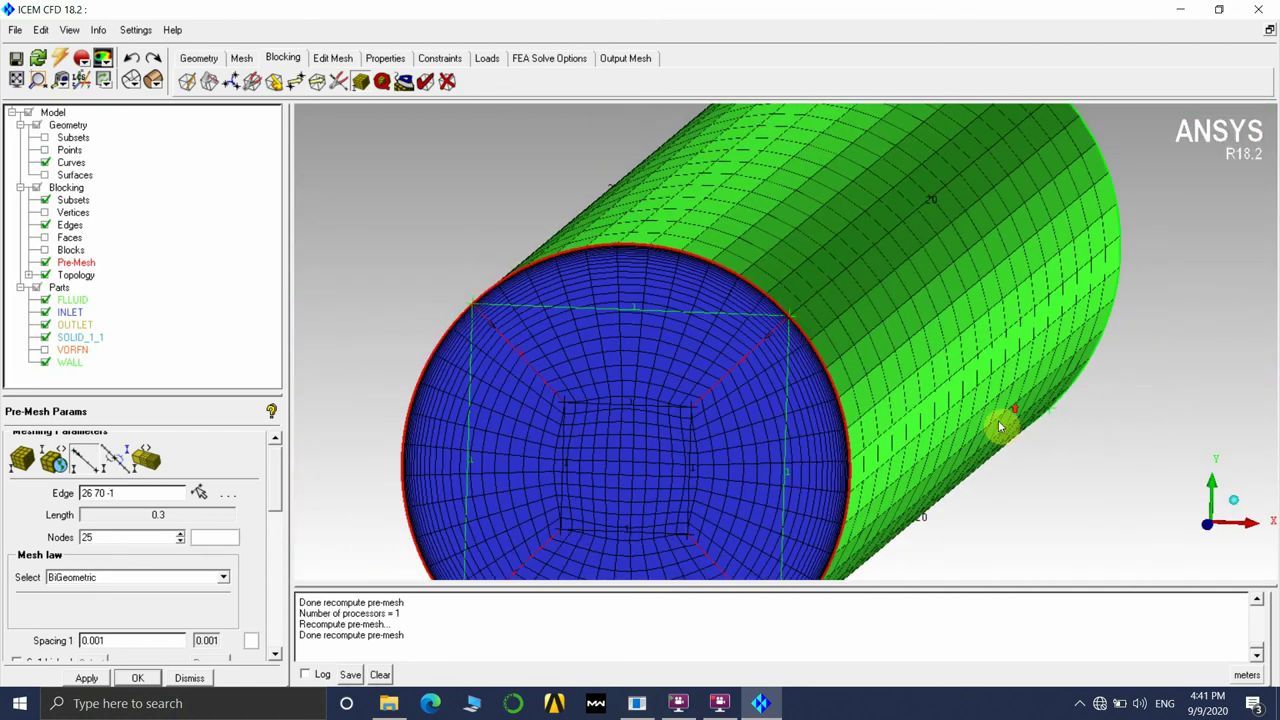
Hide the blocking edges and inspect the pipe pre-mesh on the outlet, wall and inlet
click(44, 225)
drag(780, 330, 975, 472)
scroll(975, 472, down, 5)
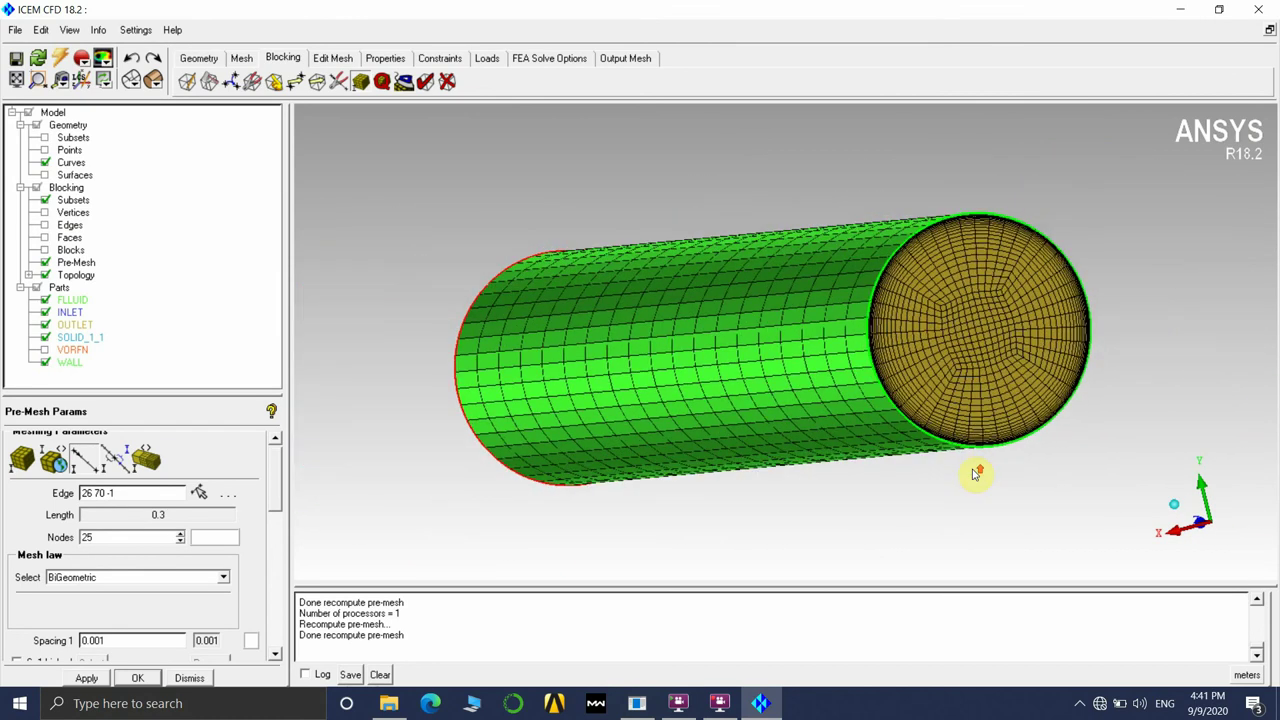
drag(591, 406, 770, 335)
scroll(961, 429, up, 3)
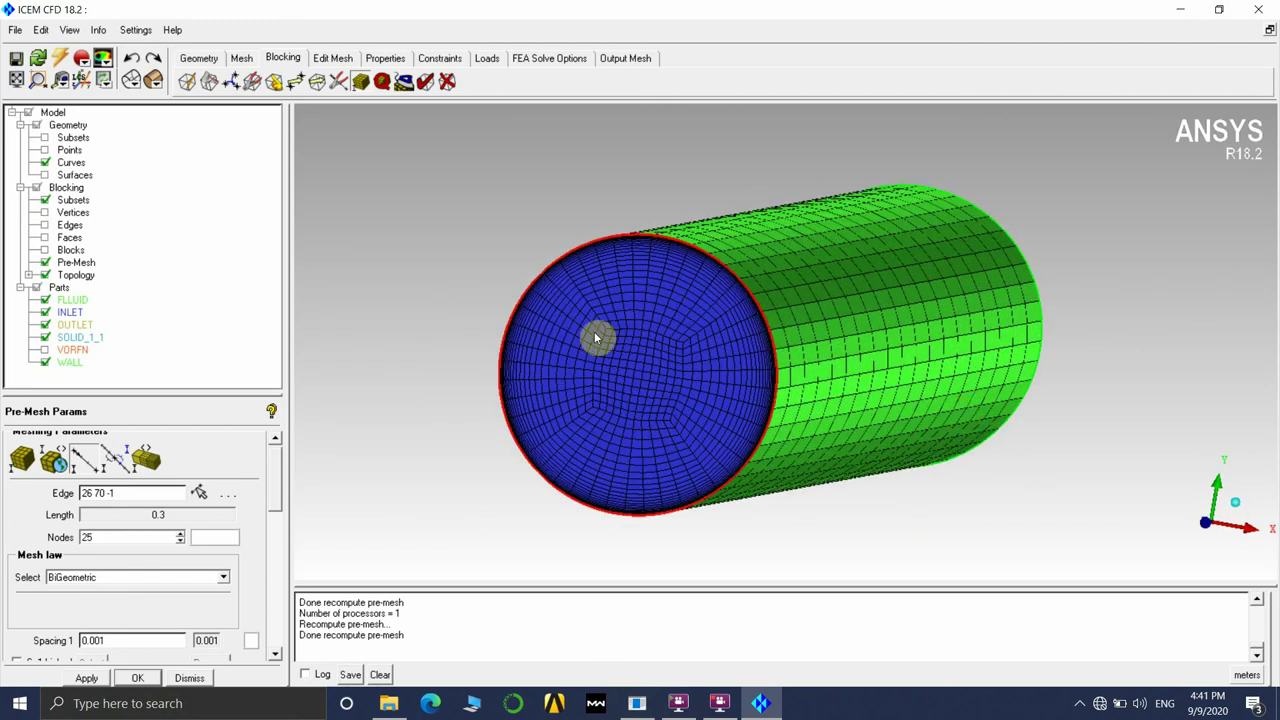
Compute the pre-mesh quality histogram by the Angle criterion and select its two lowest-angle bars
click(384, 84)
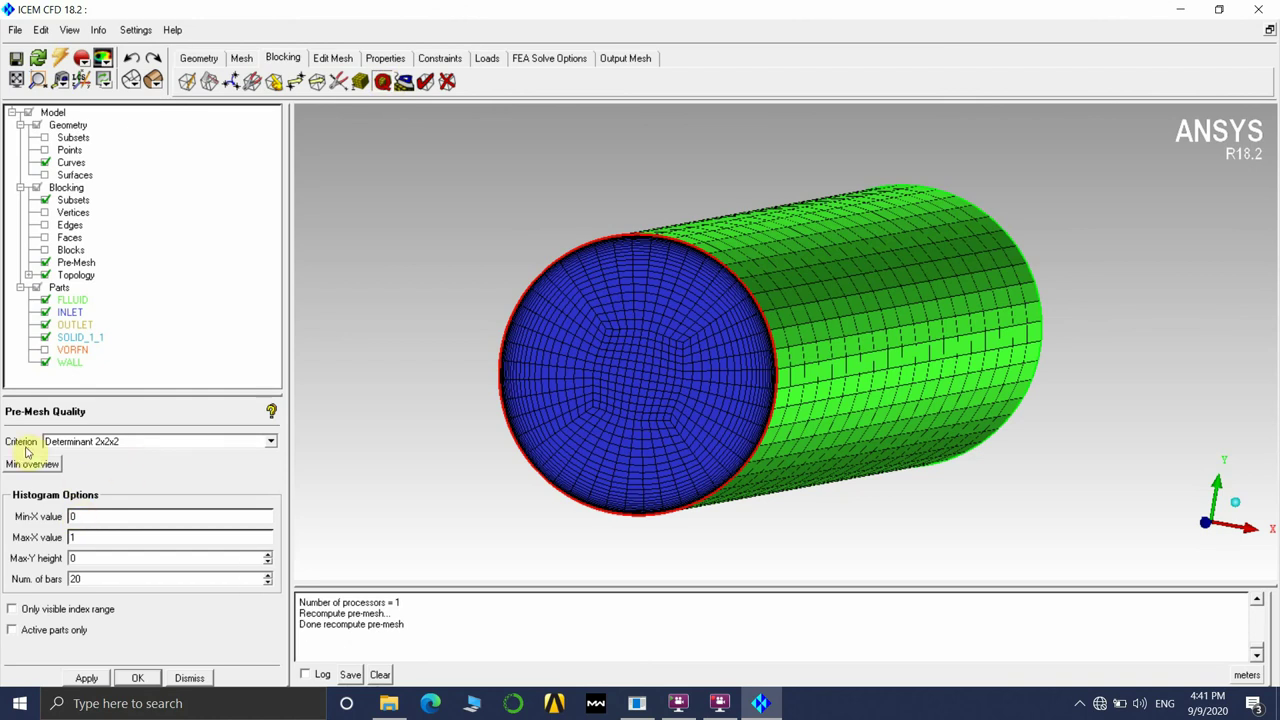
click(270, 443)
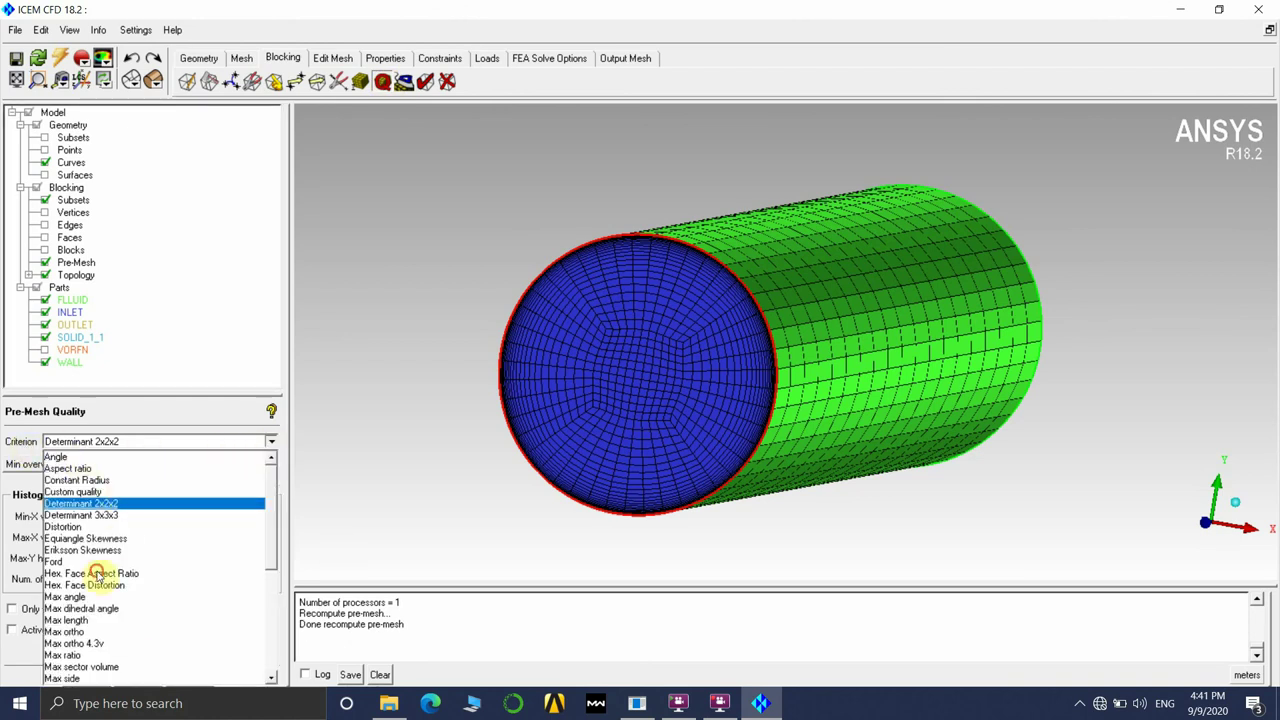
click(70, 457)
click(86, 678)
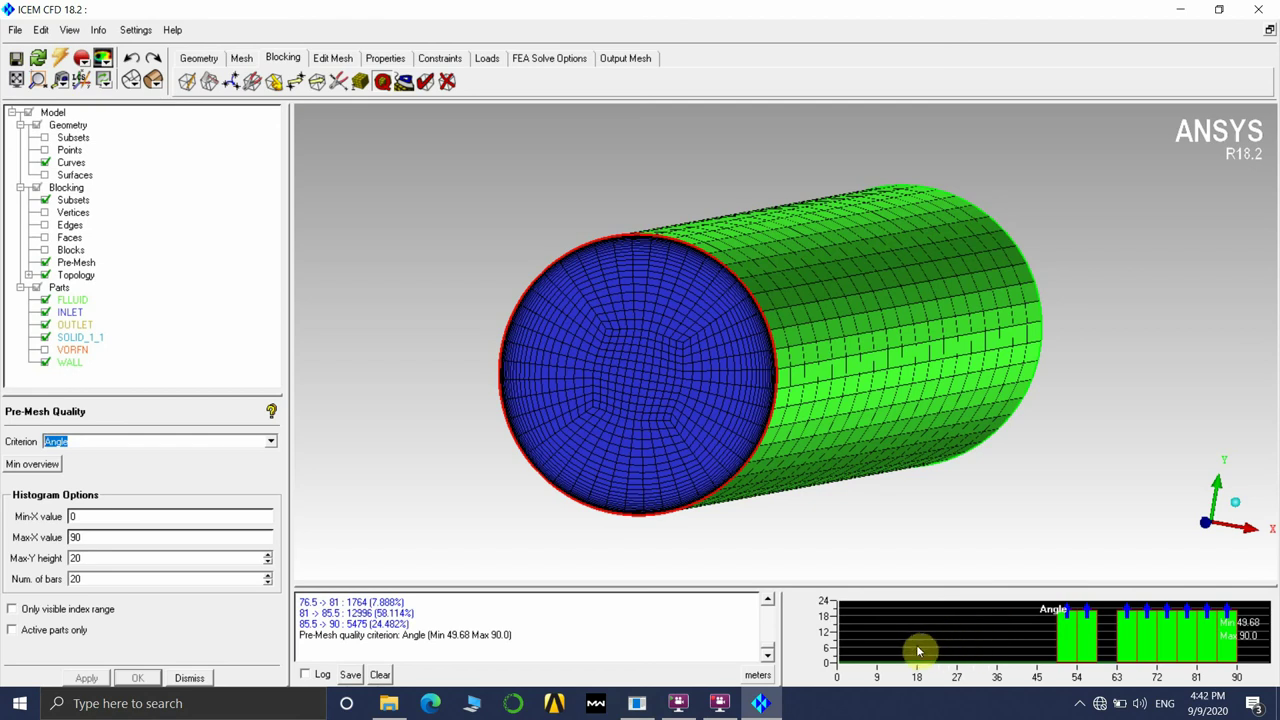
click(660, 328)
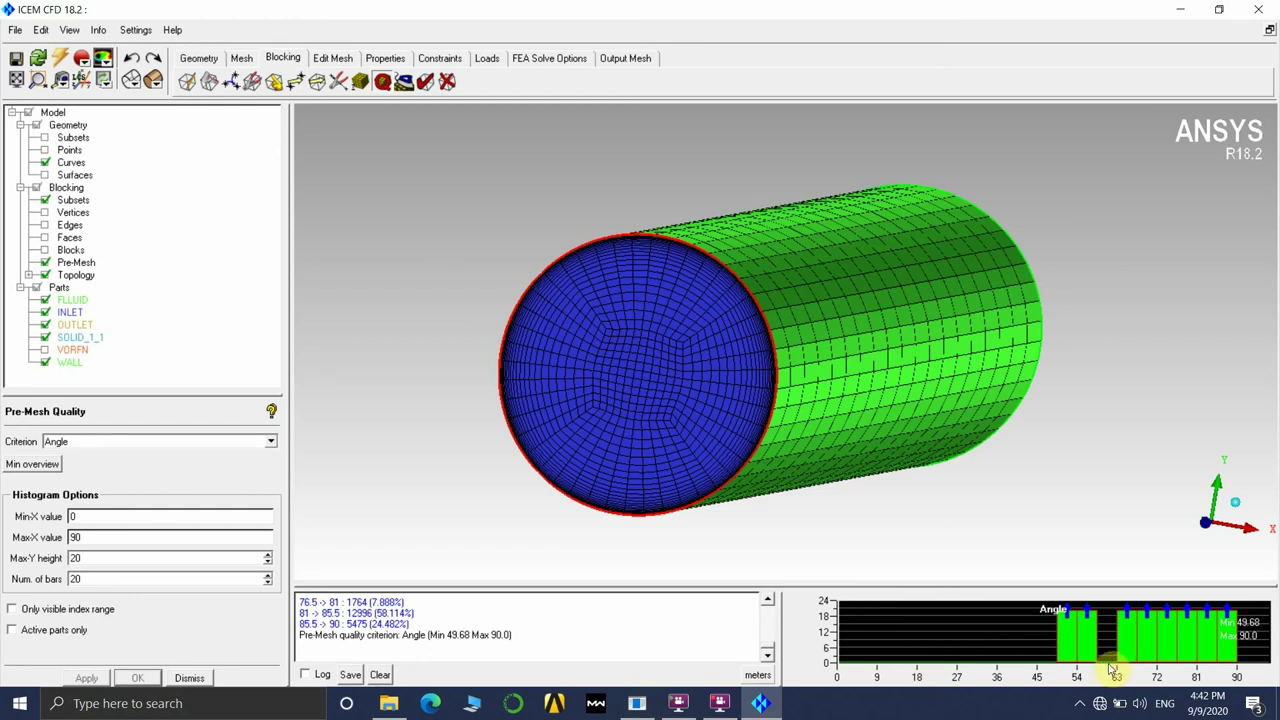
click(1071, 643)
click(1086, 645)
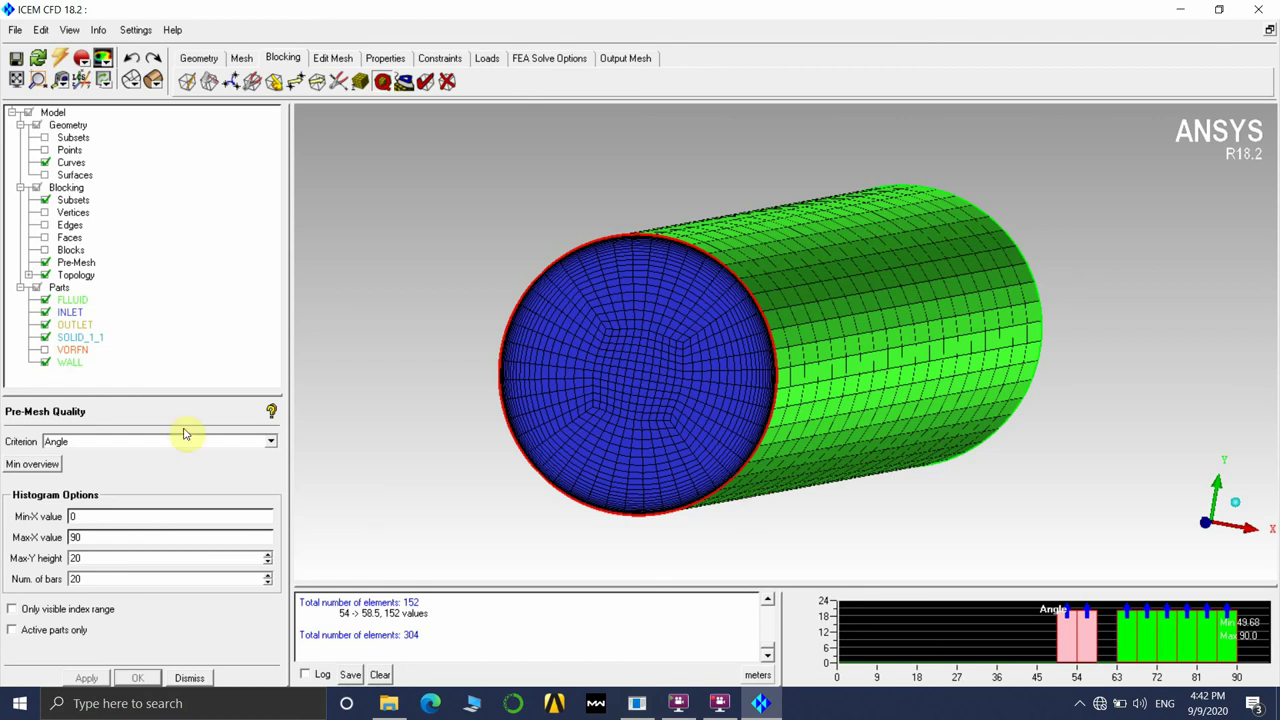
Compute the pre-mesh quality by the Determinant 2x2x2 criterion and select the lowest histogram bar
click(270, 442)
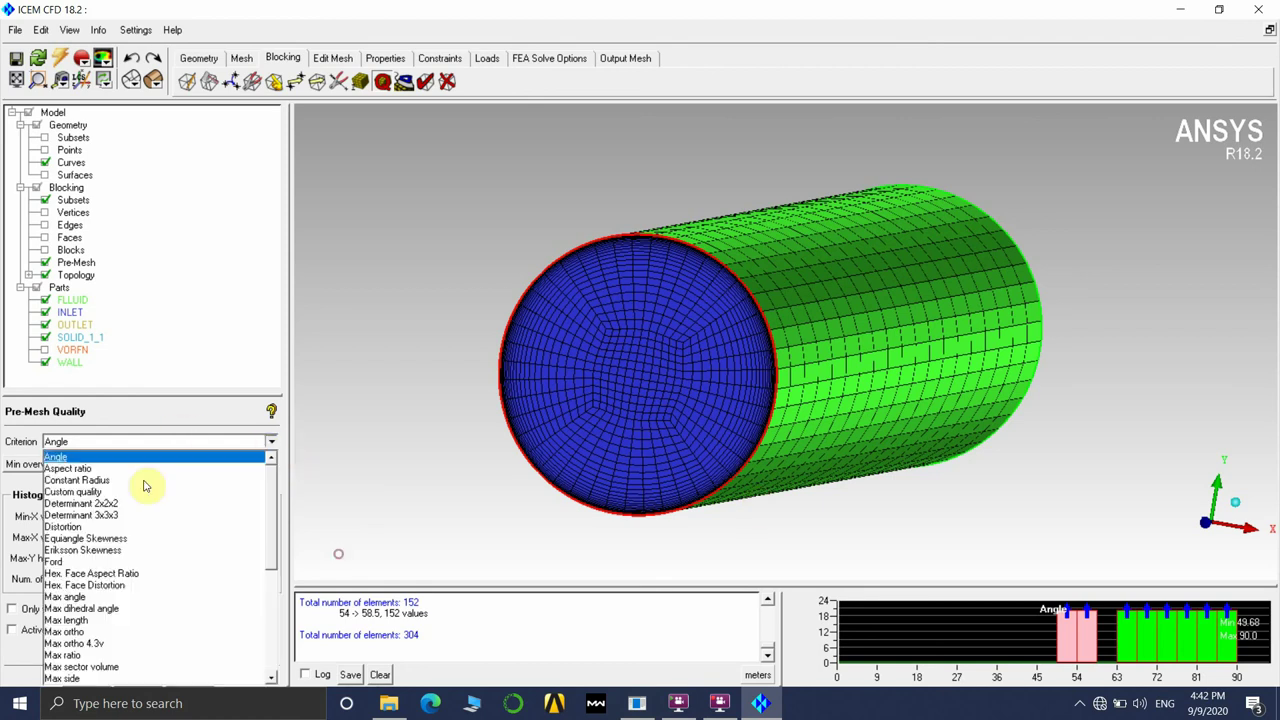
click(88, 504)
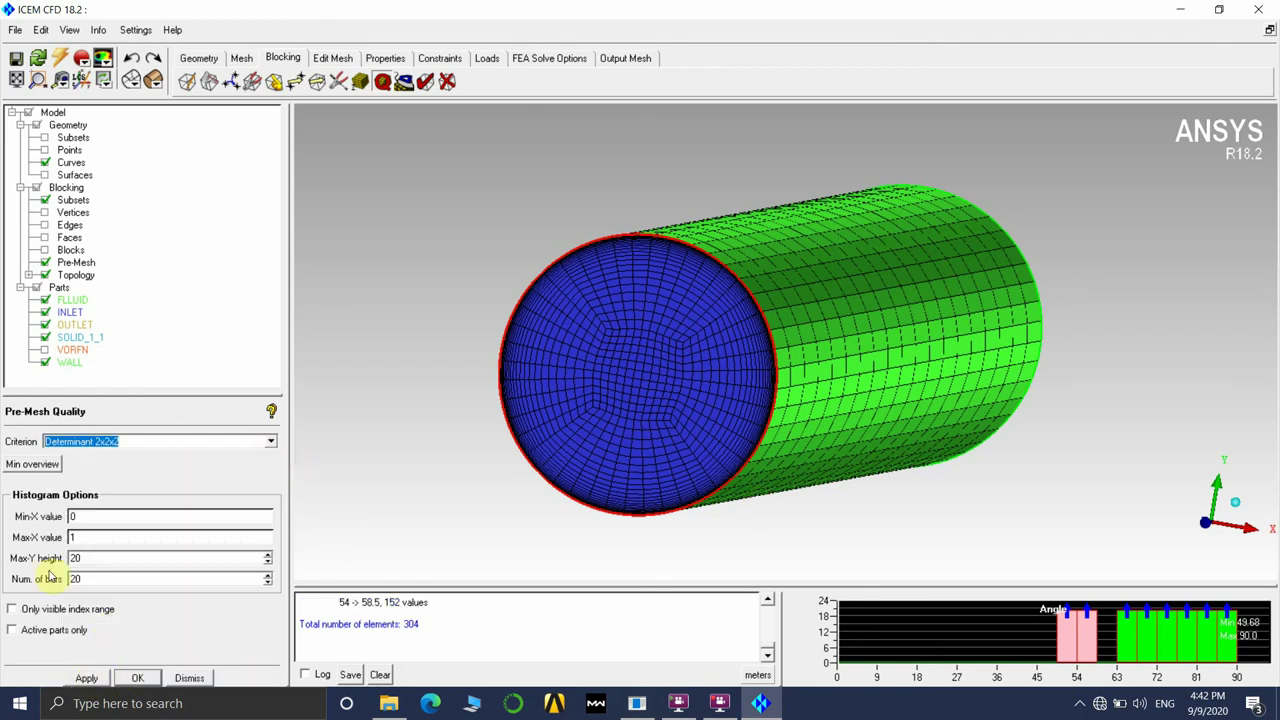
click(86, 678)
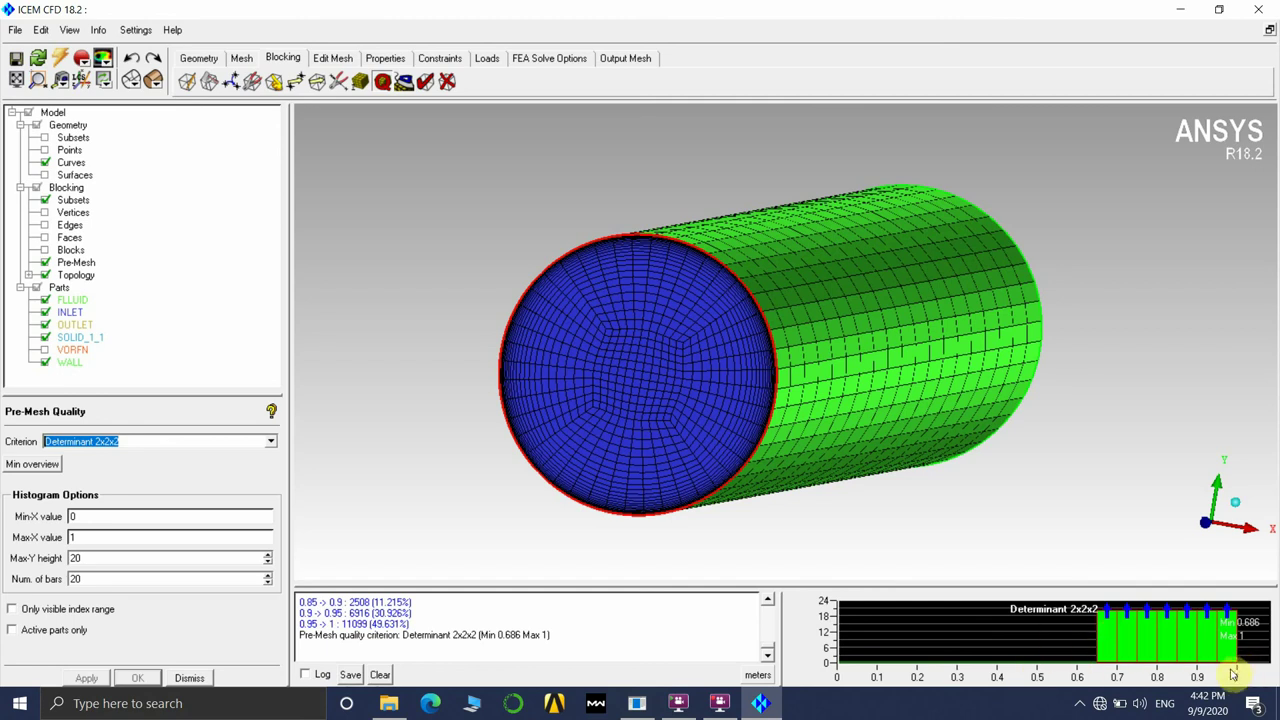
click(1108, 650)
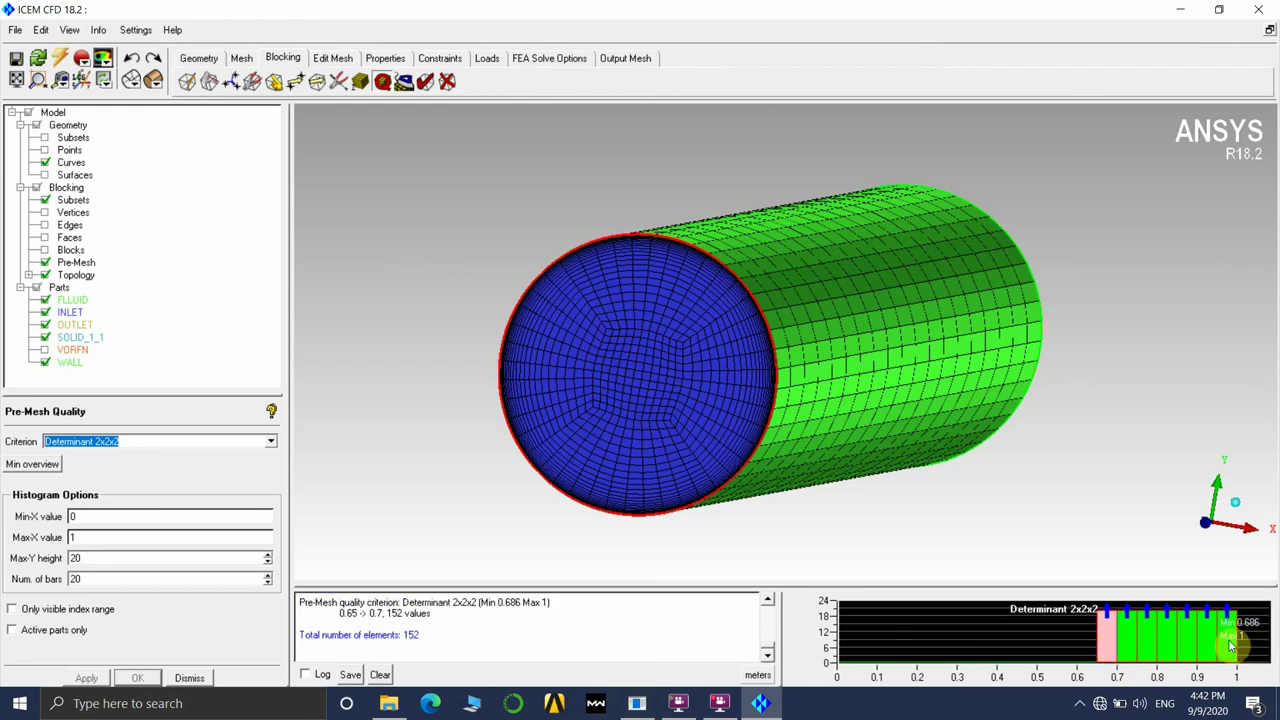
click(491, 523)
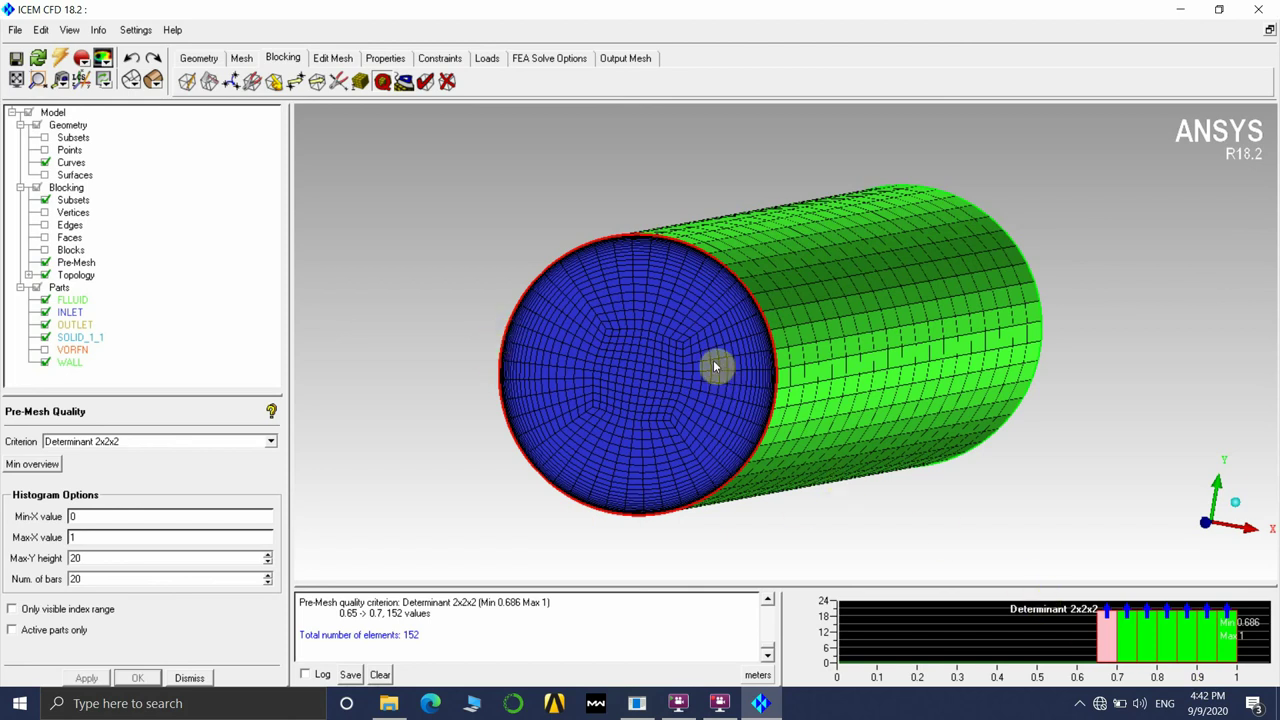
Convert the pre-mesh to an unstructured mesh
scroll(688, 272, down, 2)
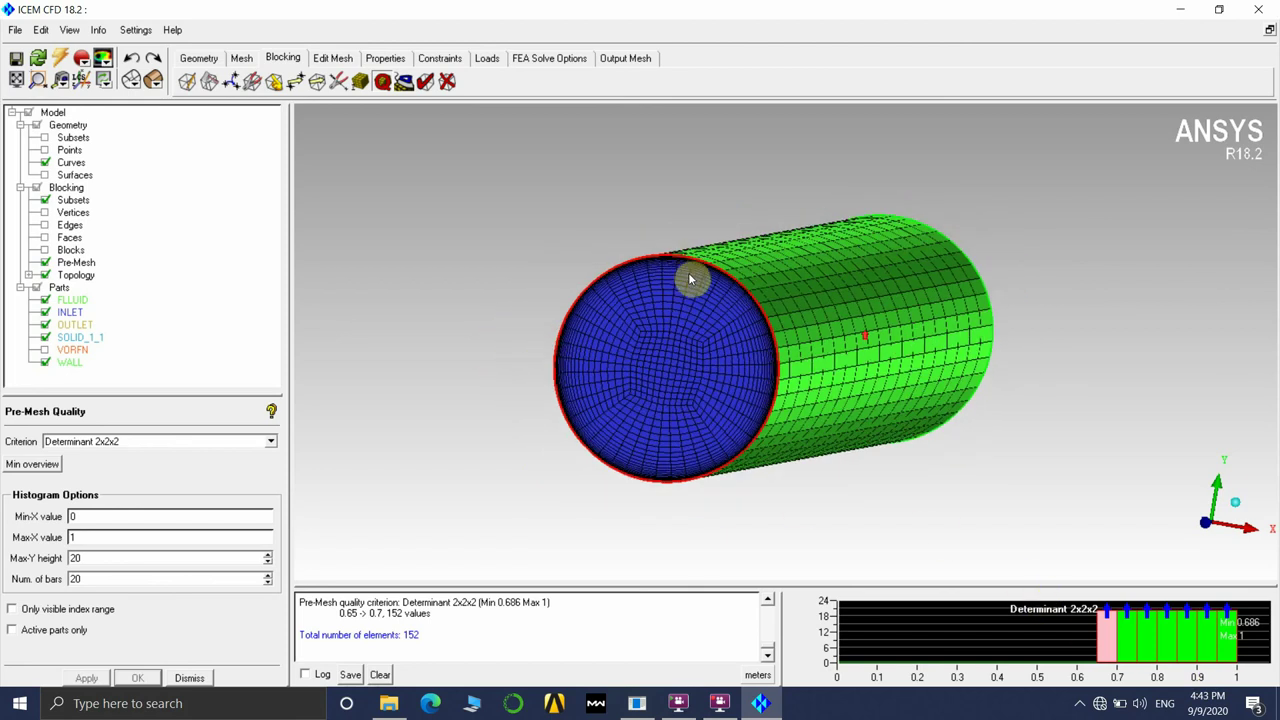
drag(688, 277, 512, 313)
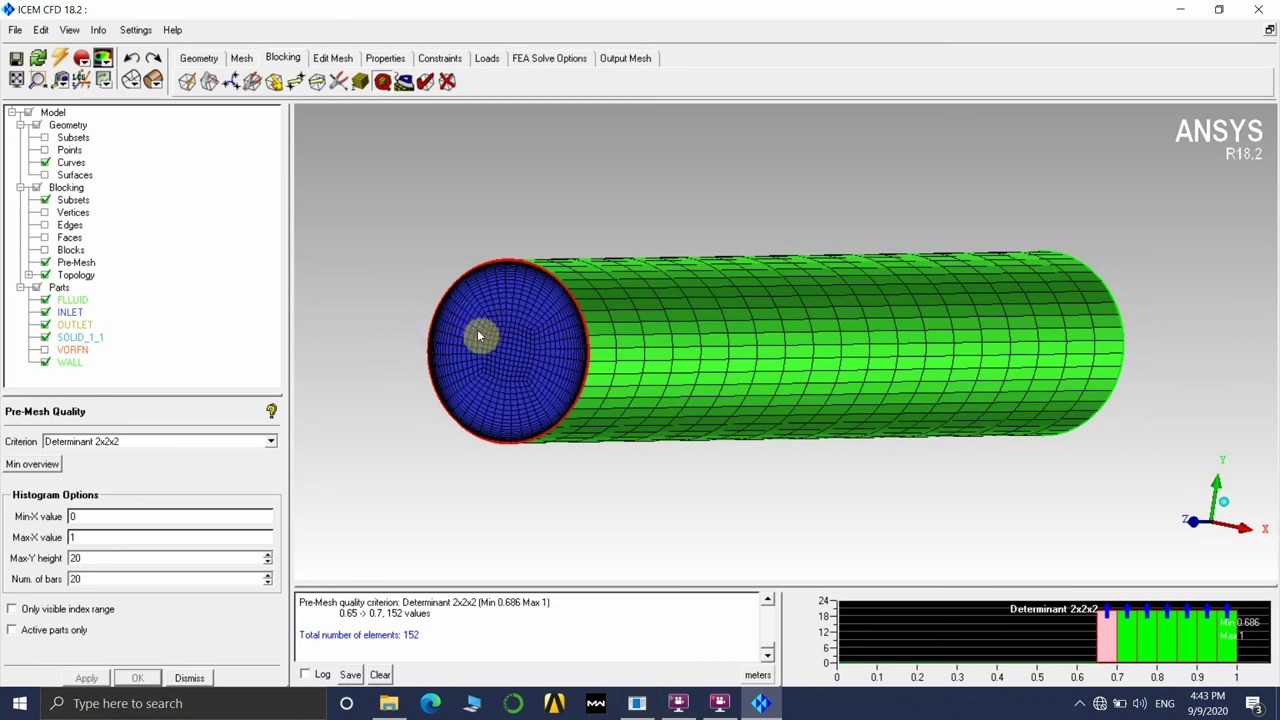
right_click(75, 266)
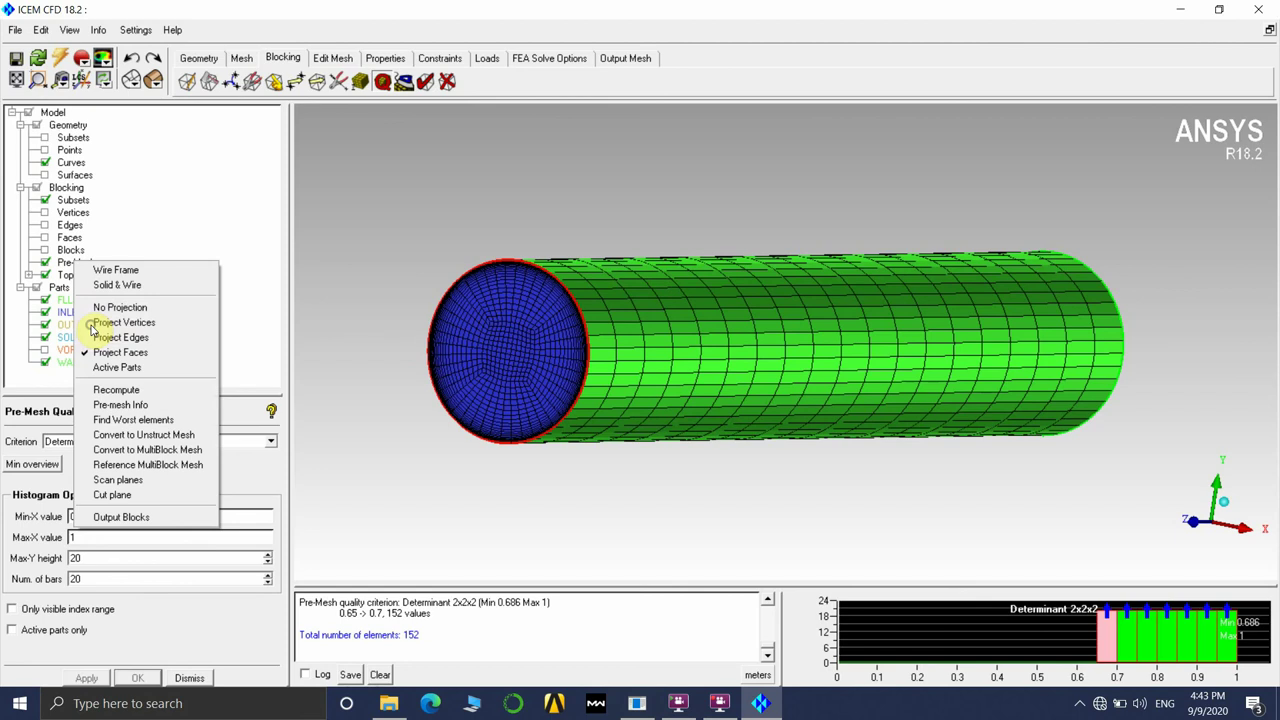
click(122, 437)
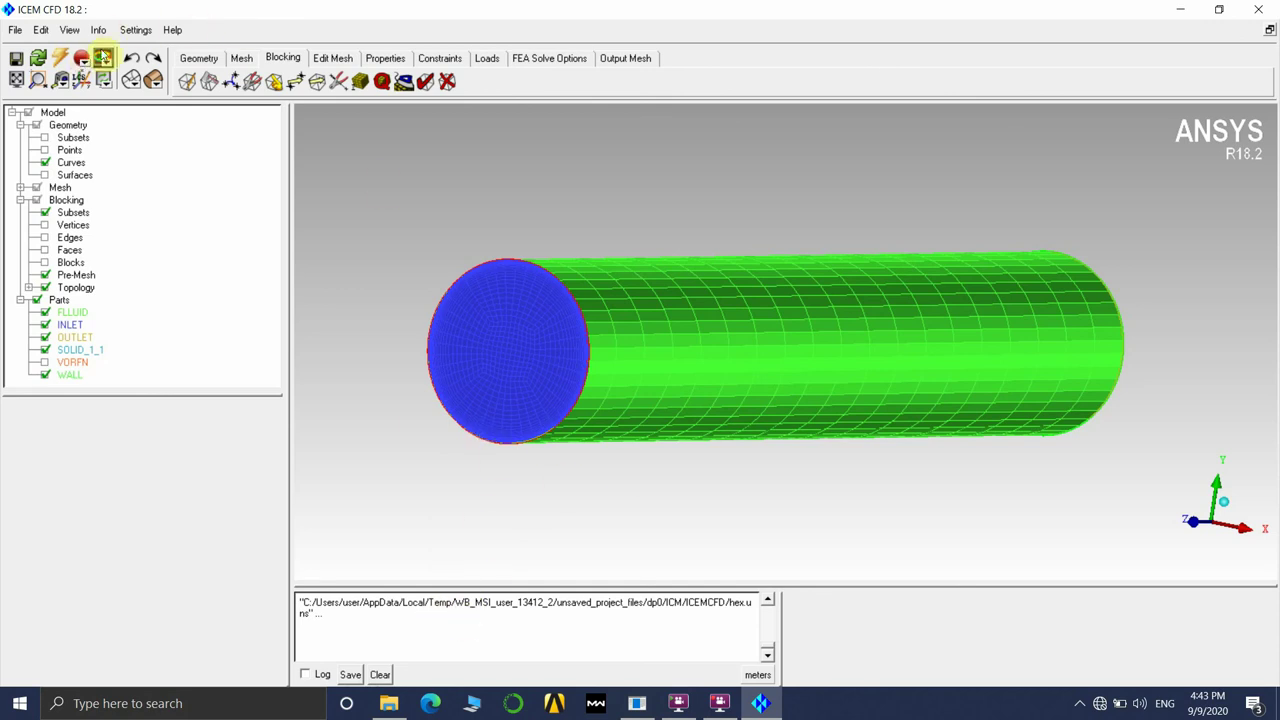
Try to output the mesh to ANSYS Fluent before saving the project
click(105, 62)
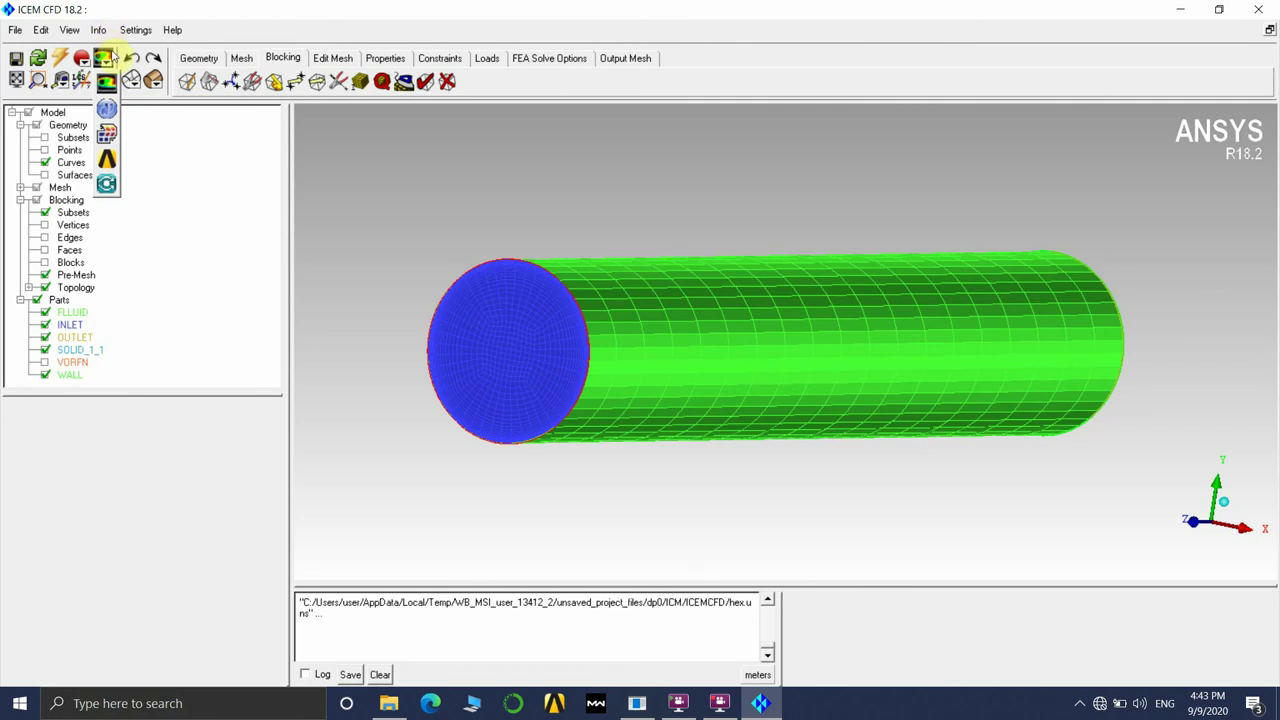
click(108, 87)
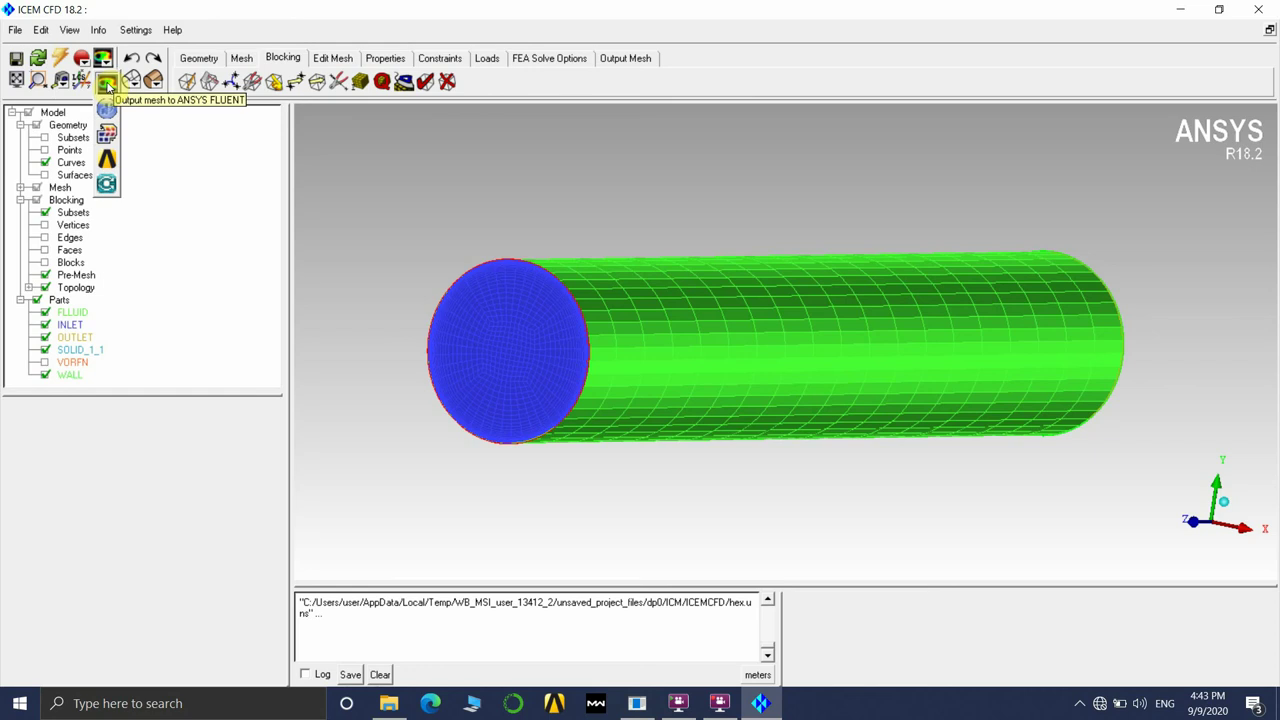
click(107, 86)
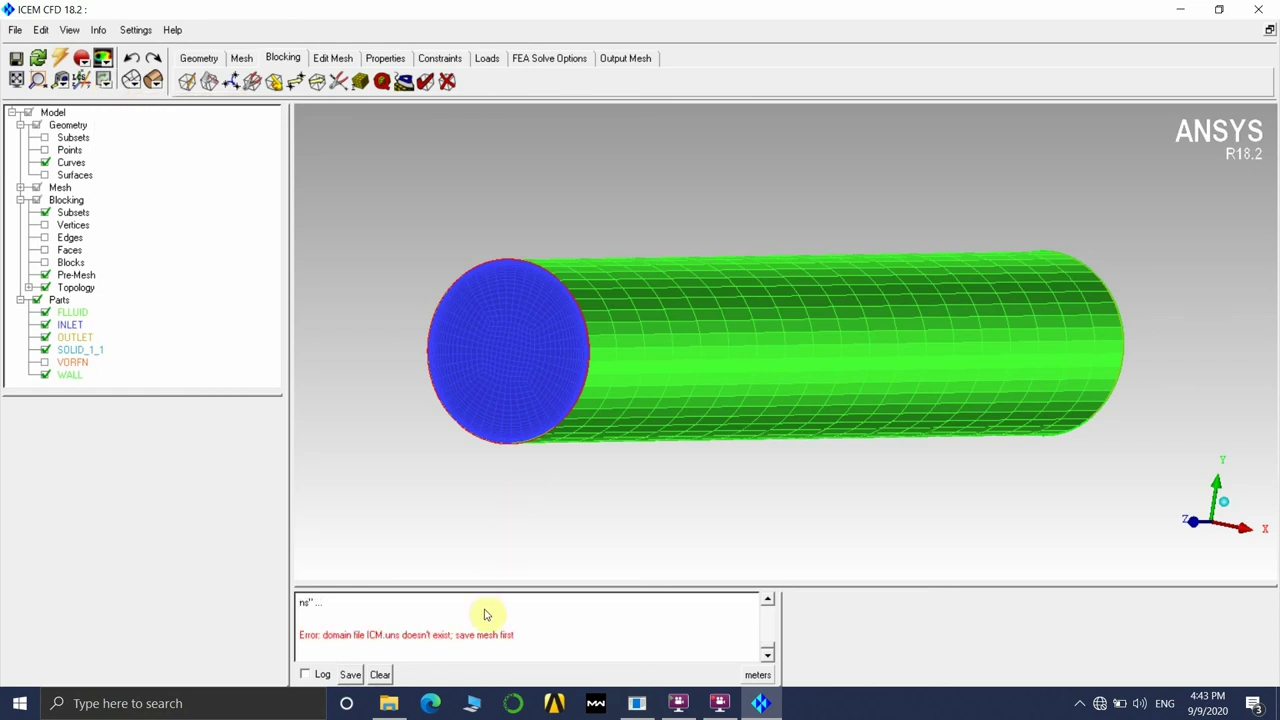
scroll(655, 363, down, 2)
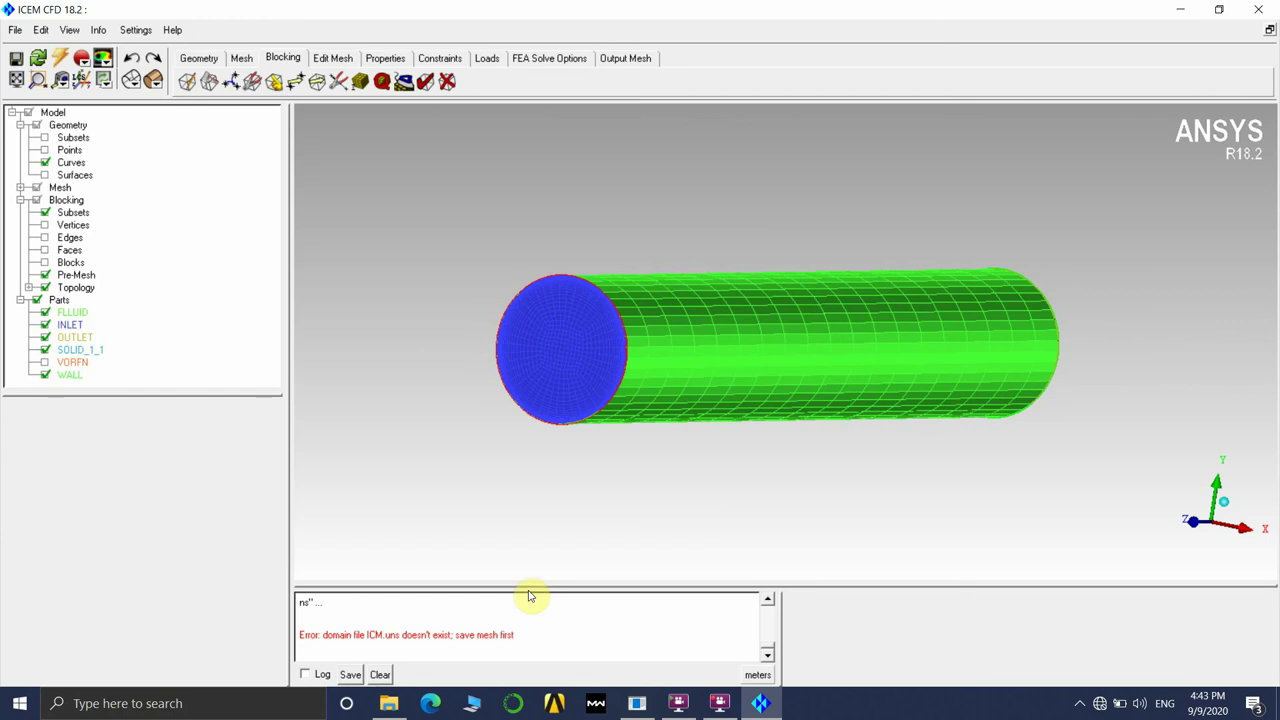
scroll(748, 327, up, 2)
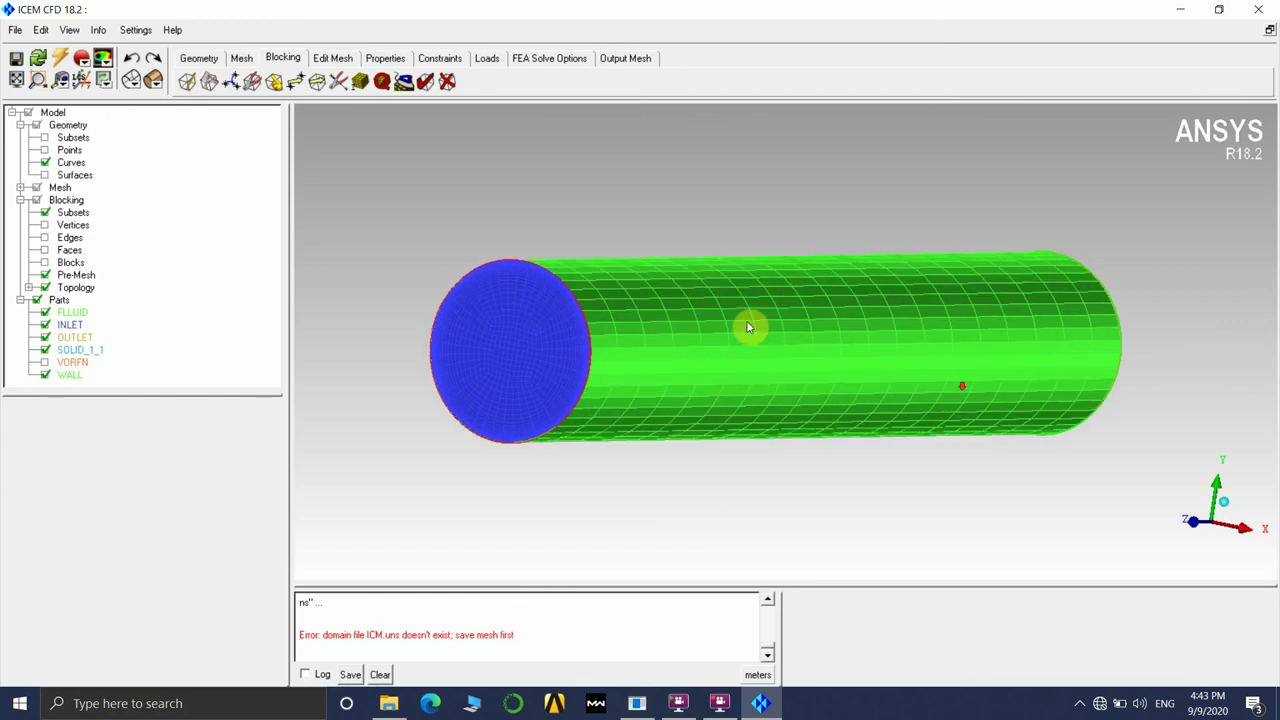
Save the project on the Desktop as sdasadsa and return to ICEM CFD
click(15, 30)
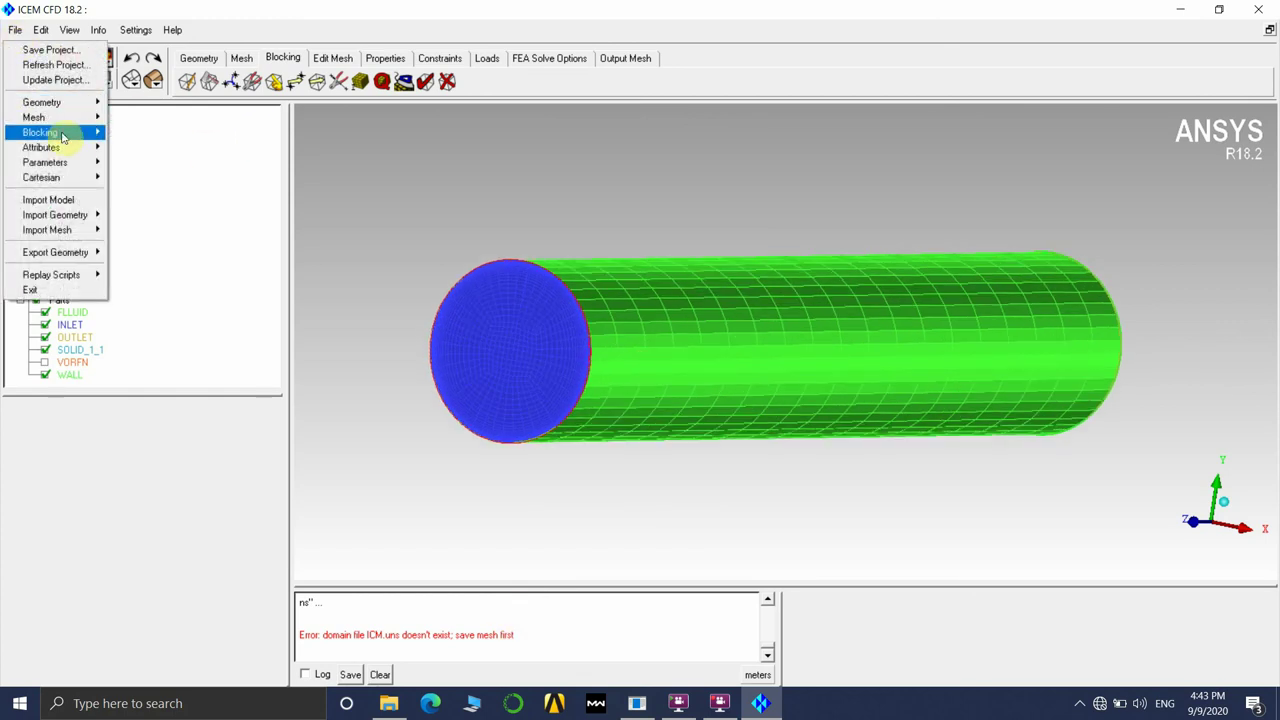
click(68, 50)
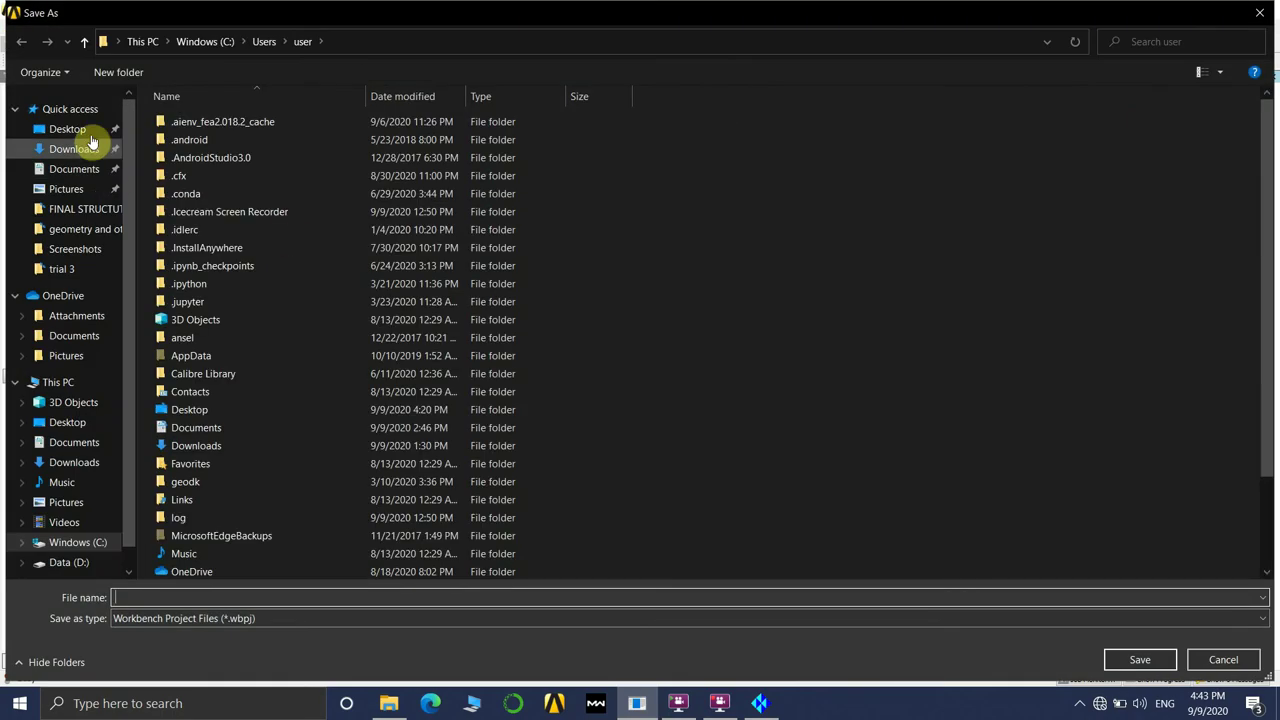
click(187, 597)
text(sdasadsa)
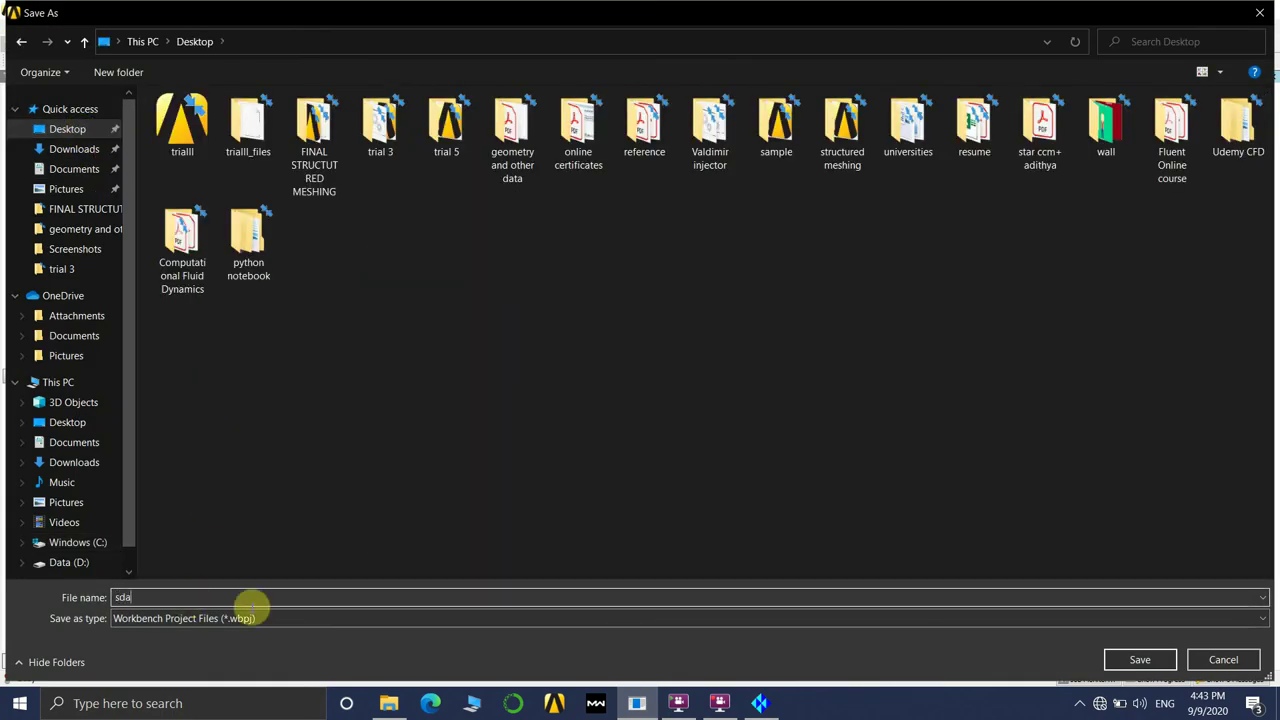
click(1158, 660)
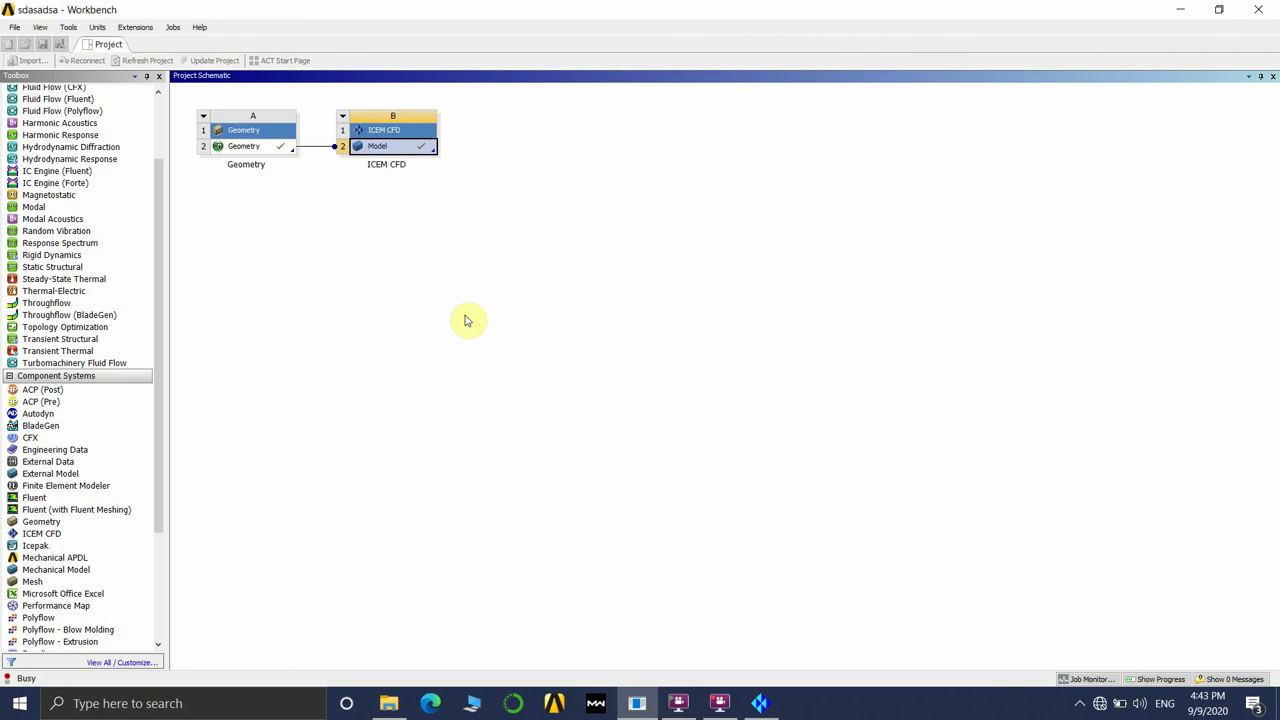
click(760, 703)
click(1184, 10)
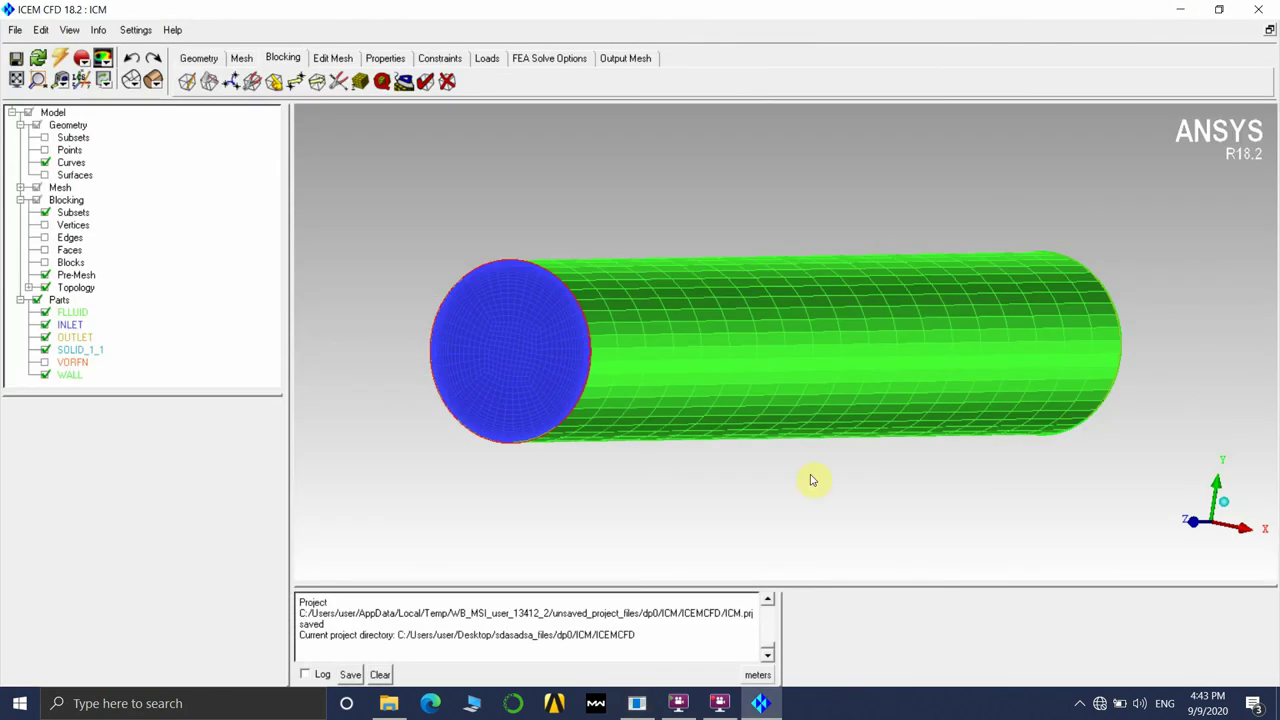
Output the saved mesh to ANSYS Fluent, and close ICEM CFD
click(105, 62)
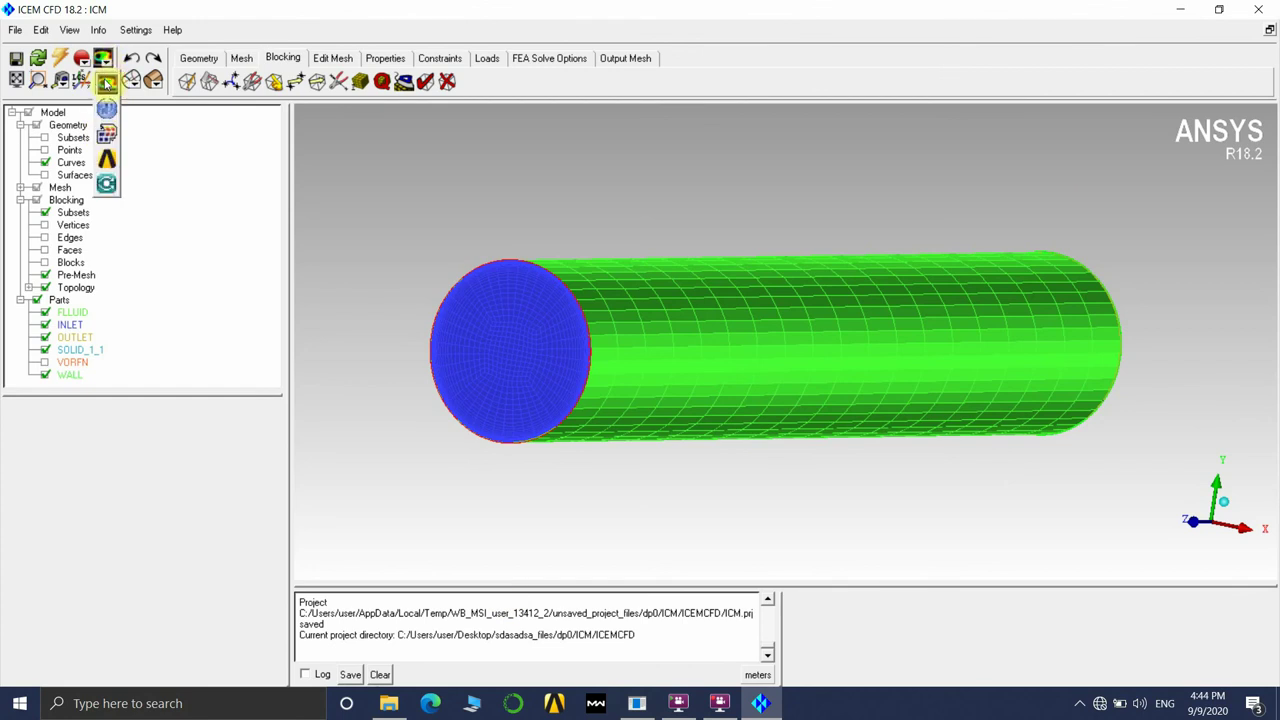
click(110, 92)
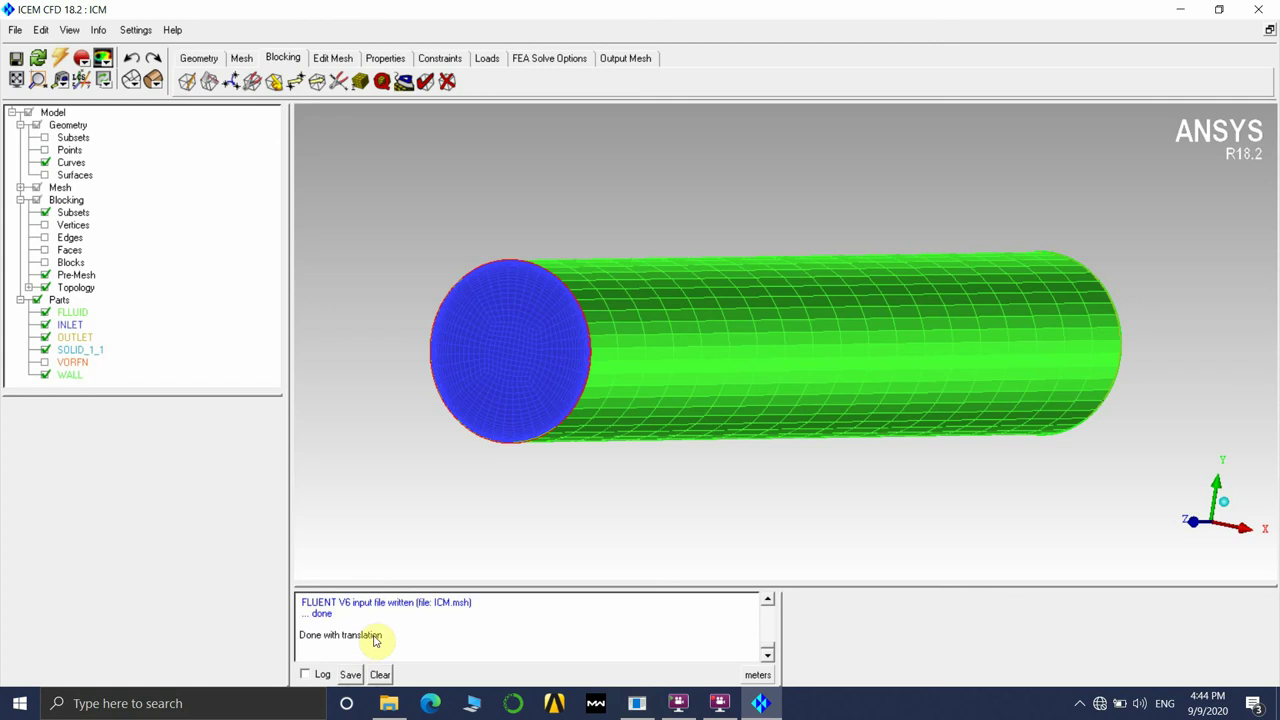
click(1260, 9)
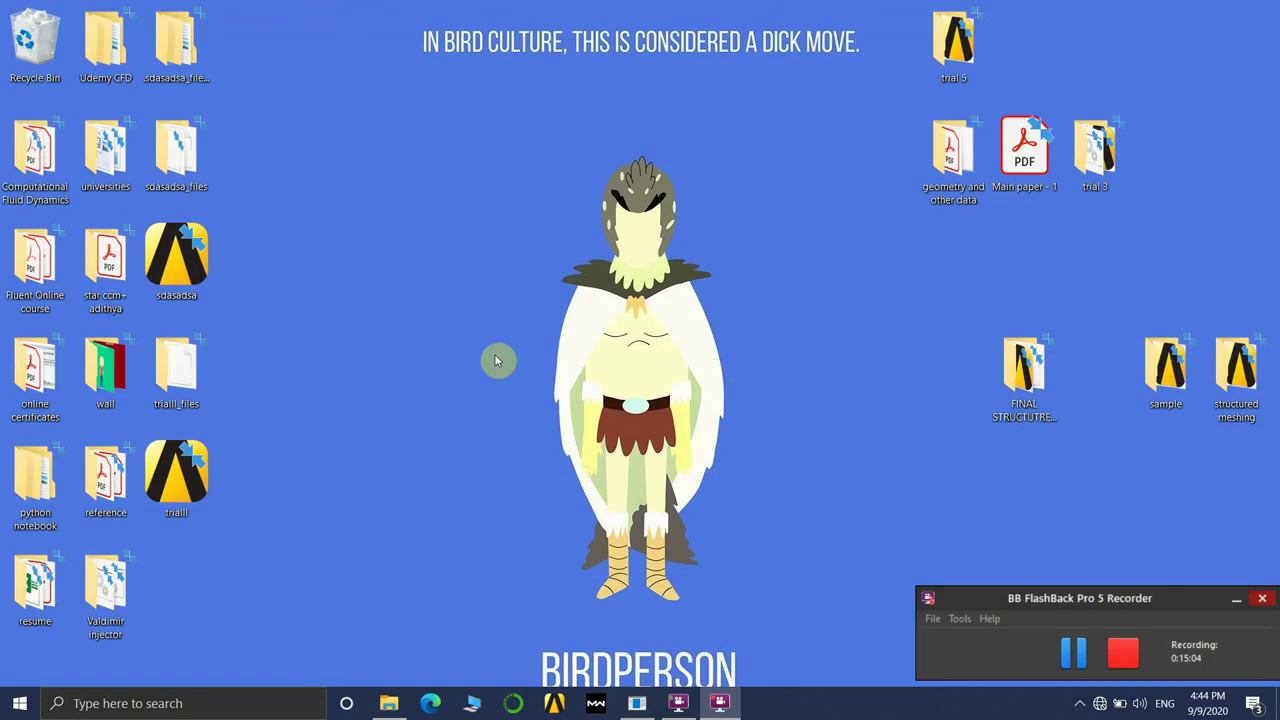
Switch to Workbench, add a Fluid Flow (Fluent) system and link the ICEM CFD Model to its Setup
mouse_move(676, 710)
click(637, 703)
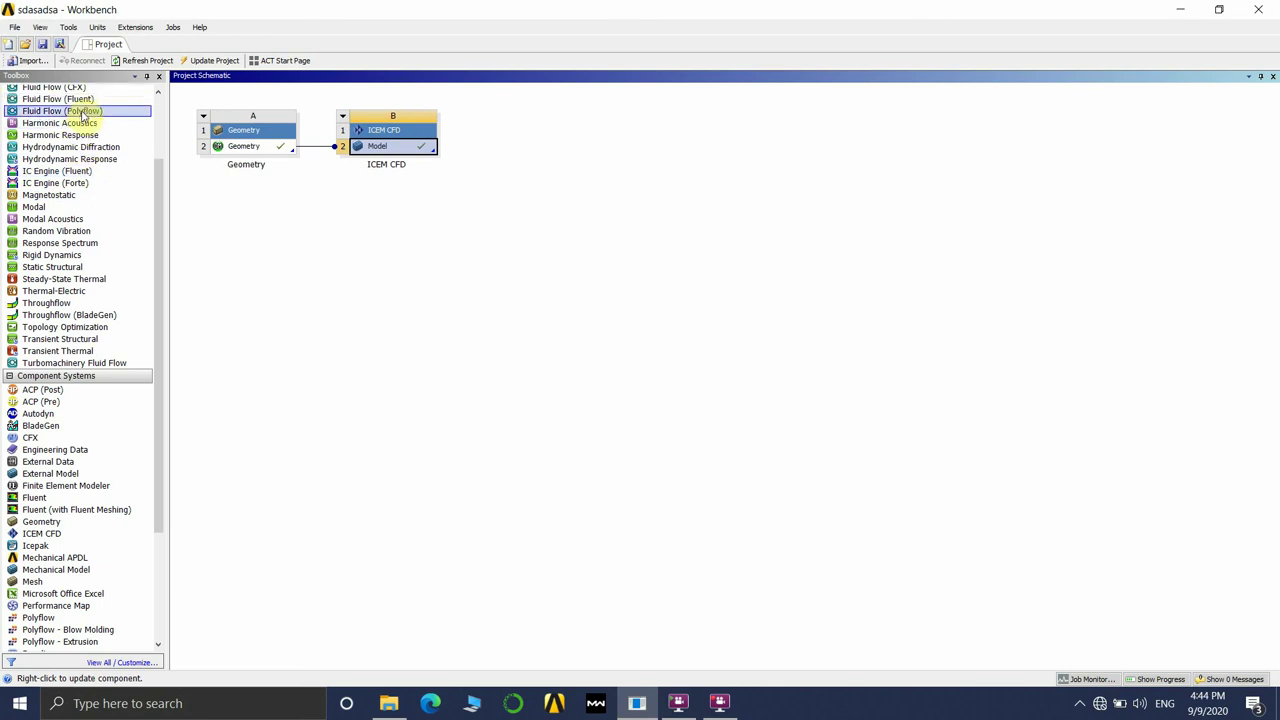
double_click(85, 99)
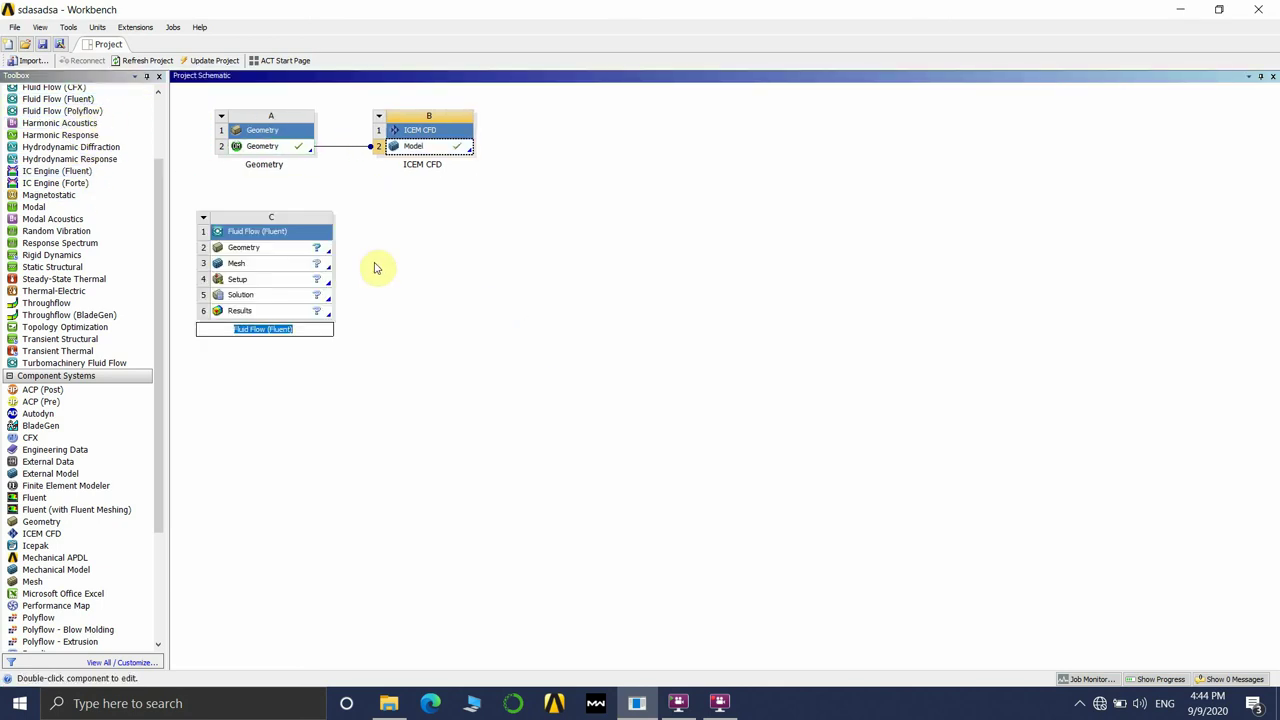
click(506, 320)
drag(448, 155, 314, 287)
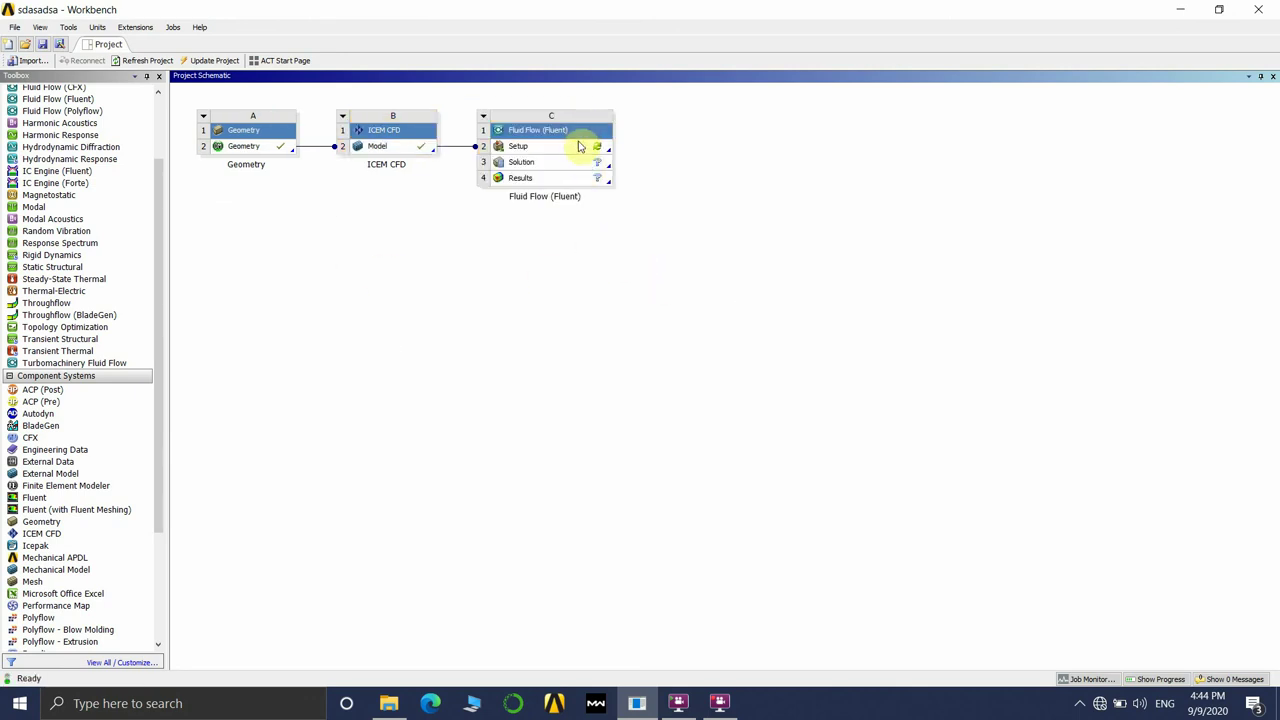
Launch Fluent from the Setup cell with the default launcher settings and allow it through the Windows firewall
double_click(580, 147)
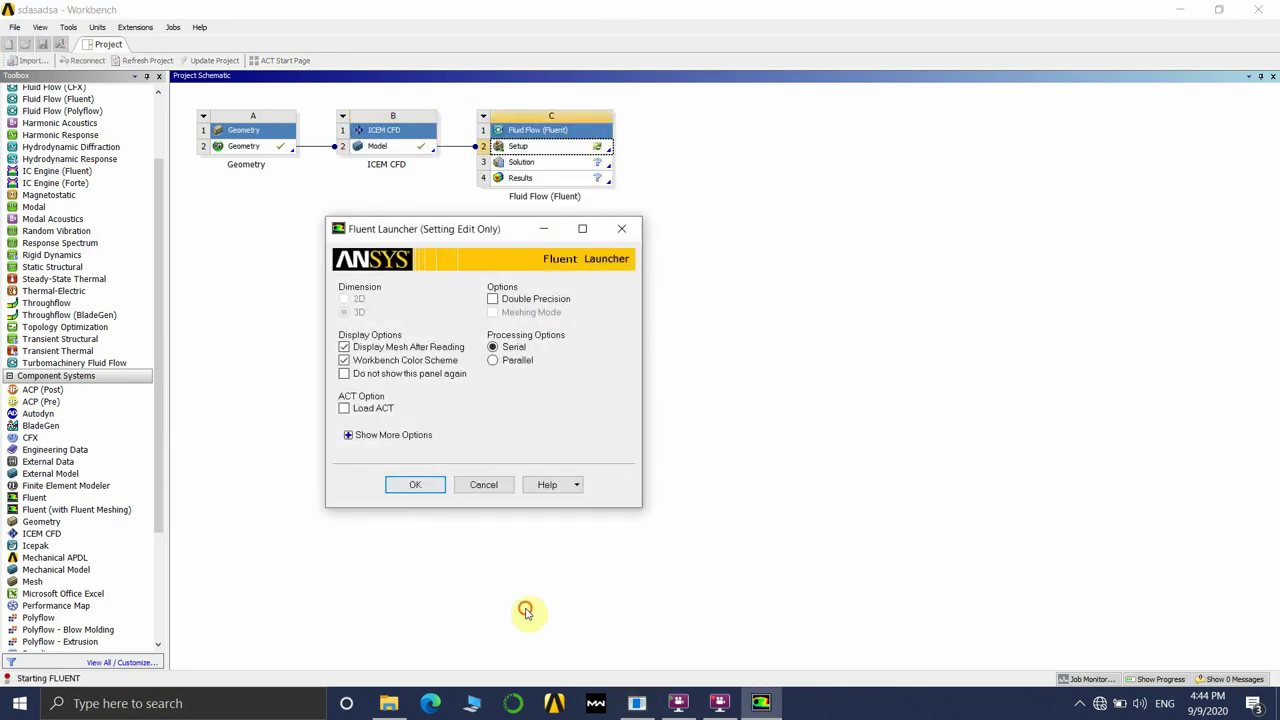
key(Return)
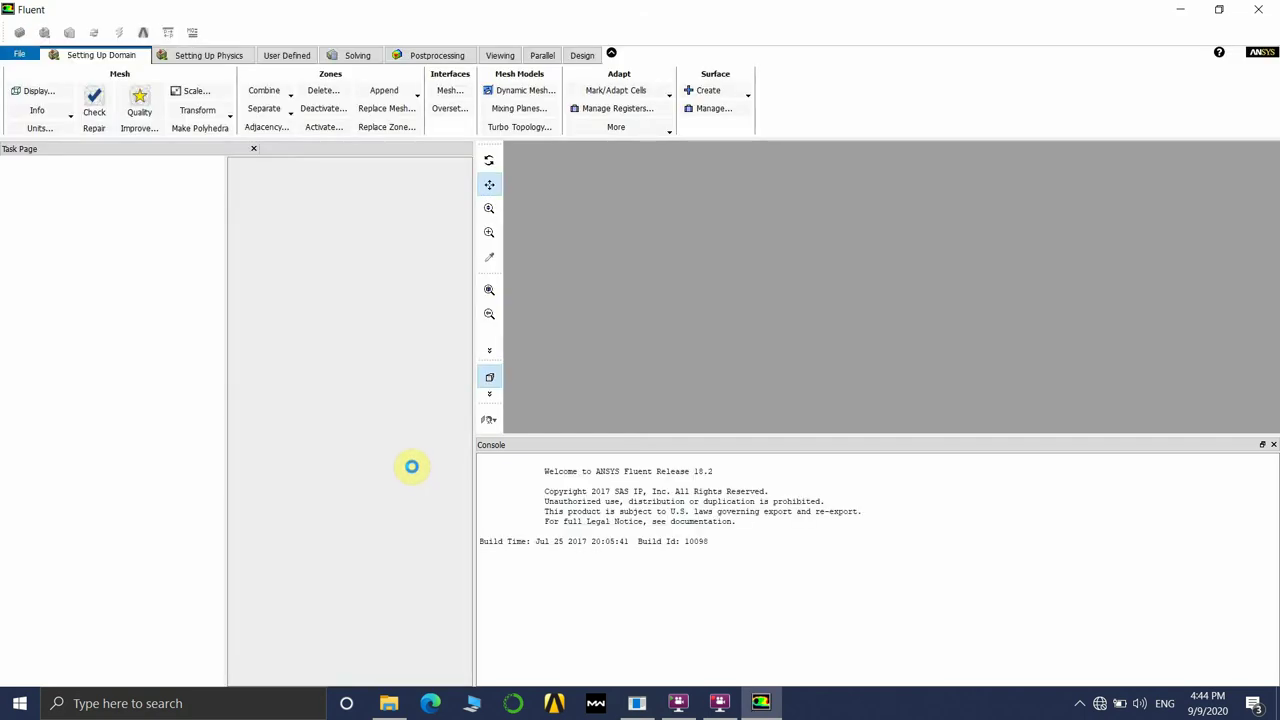
click(720, 499)
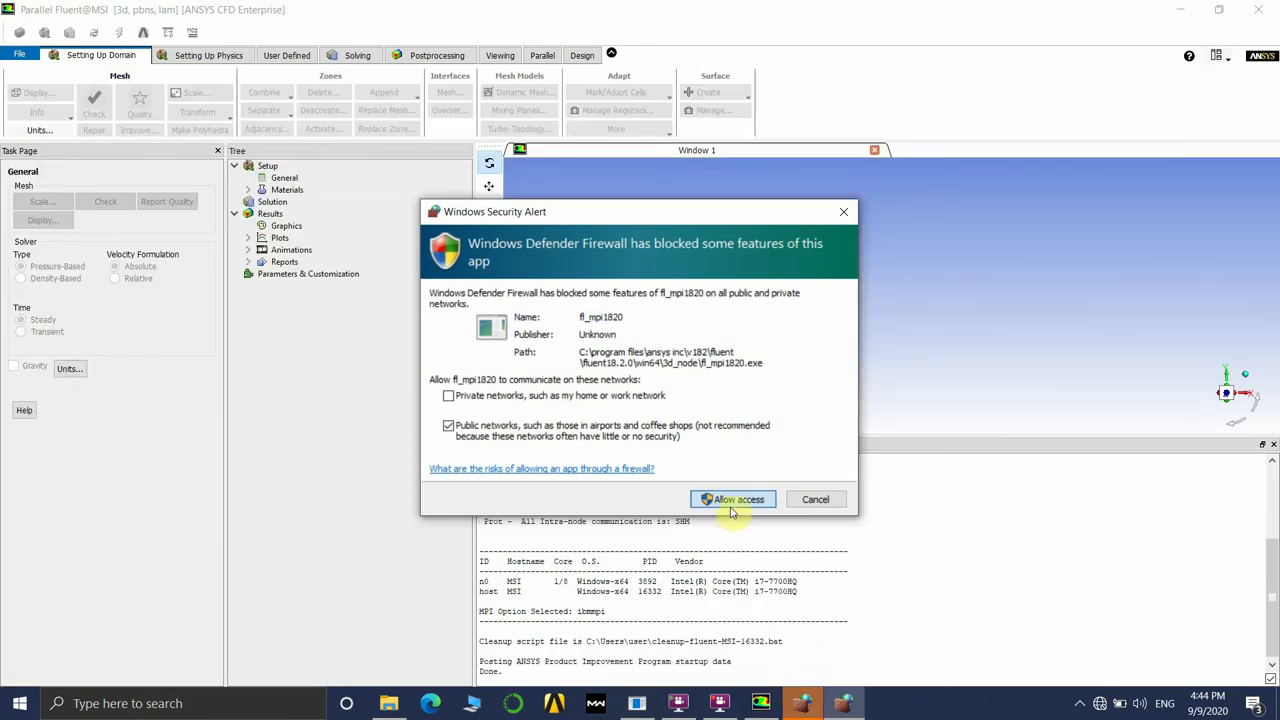
Allow fl_mpi1820 through the Windows firewall on public networks and close the remaining fl1820 alert
click(732, 500)
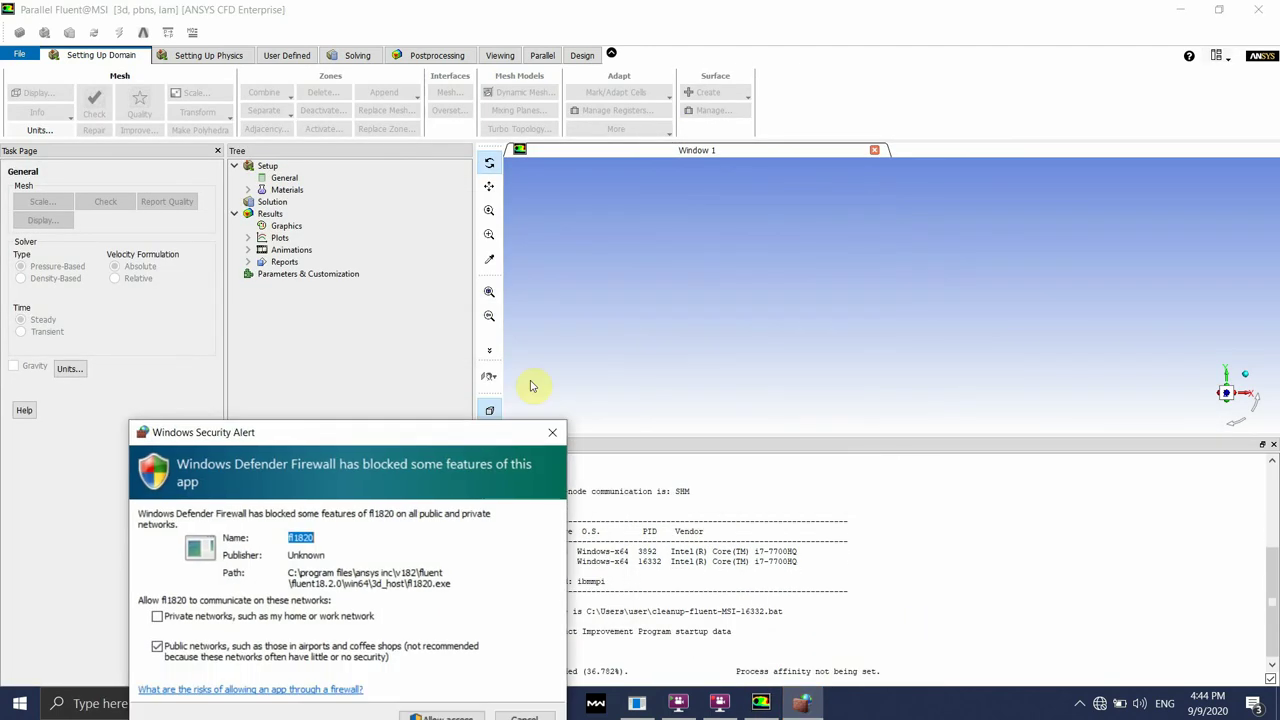
click(524, 624)
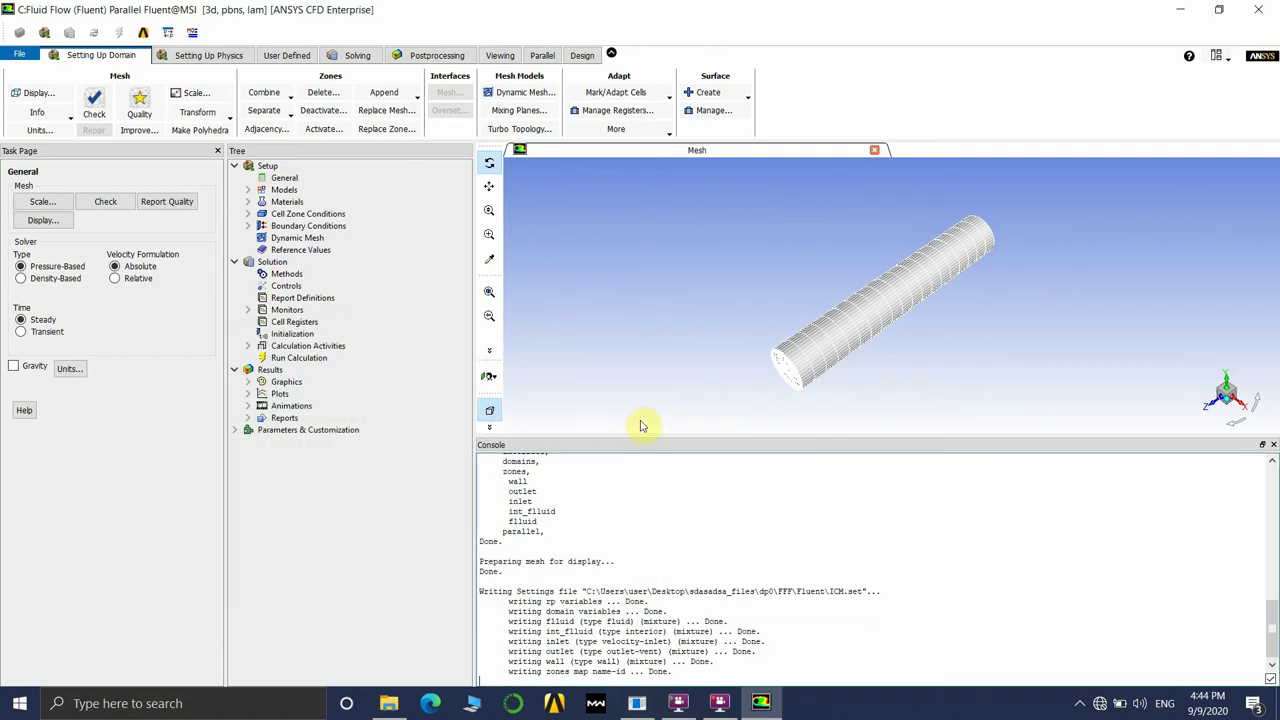
Run the mesh check on the imported pipe mesh and review its domain extents, volume and face area statistics
scroll(866, 383, up, 2)
drag(866, 383, 1105, 300)
scroll(1143, 263, down, 3)
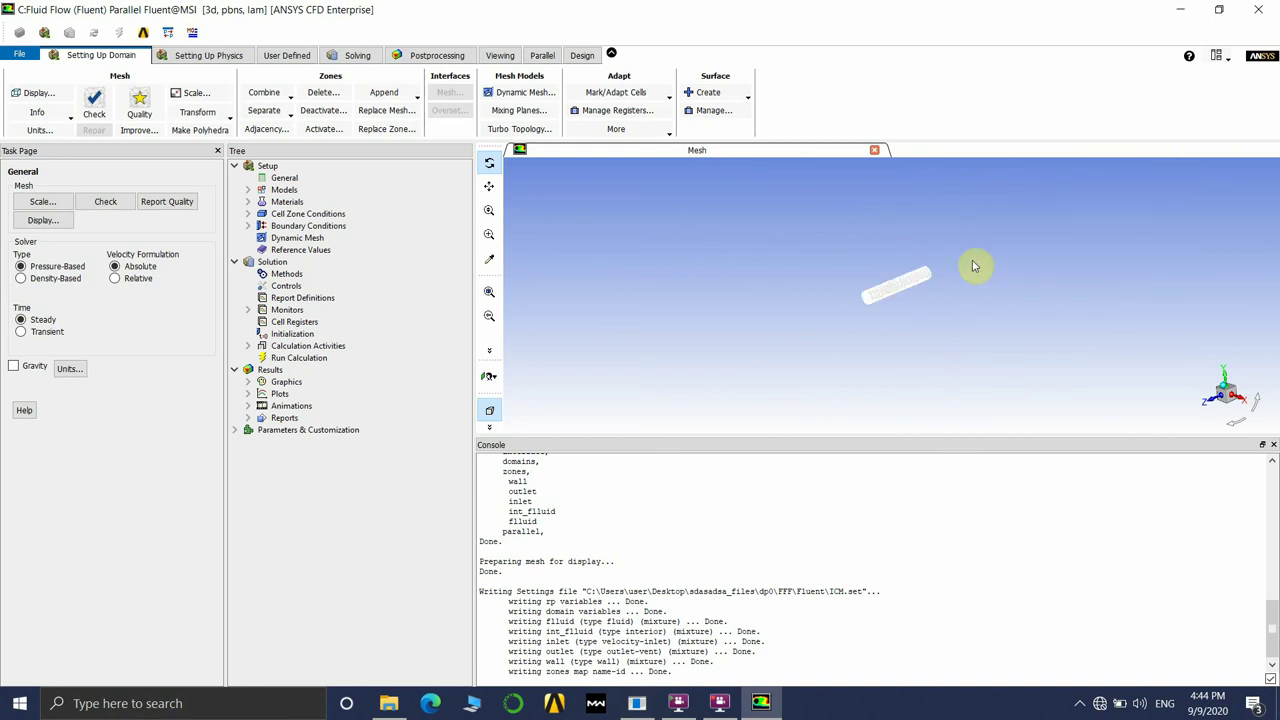
scroll(908, 291, up, 2)
middle_drag(908, 291, 620, 388)
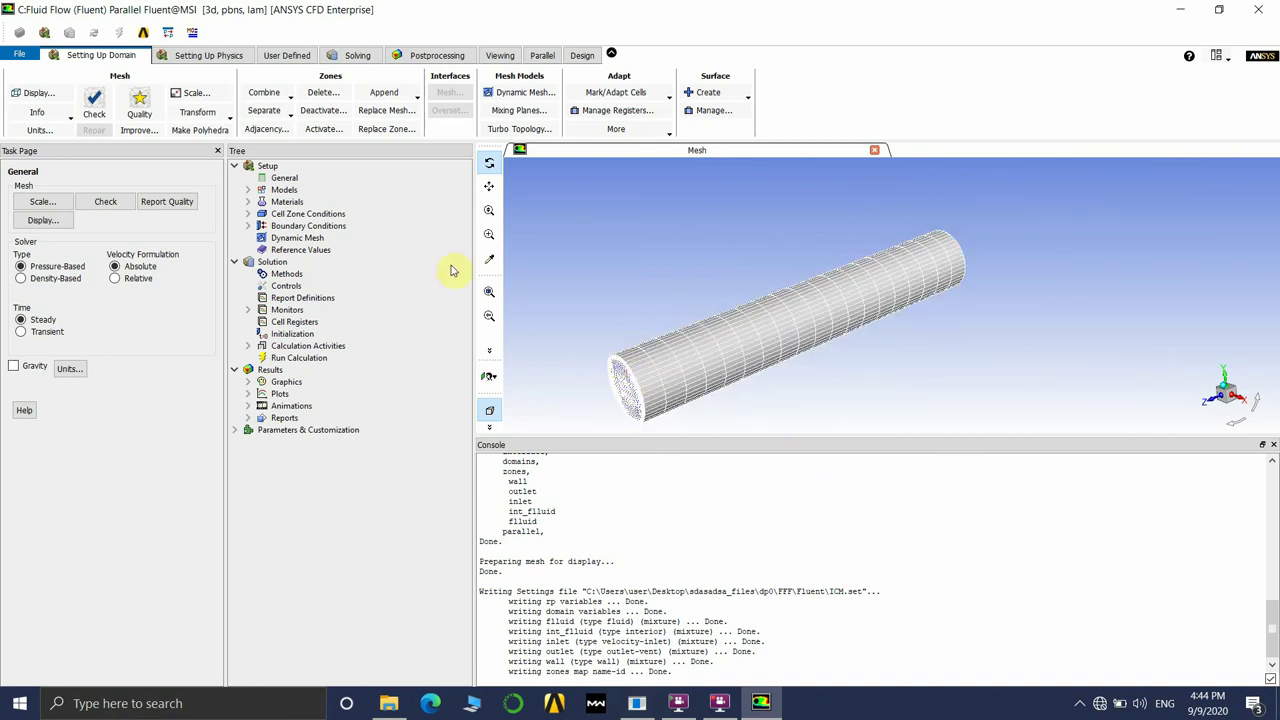
click(106, 125)
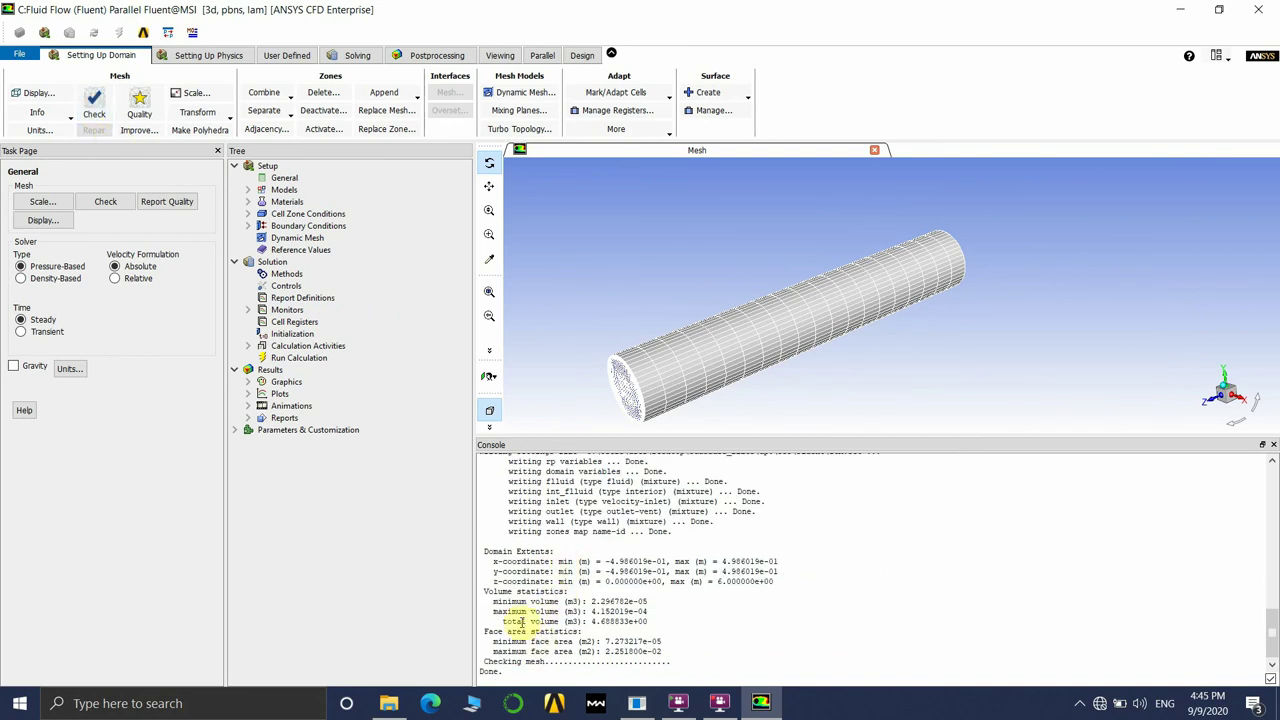
mouse_move(484, 551)
mouse_down()
mouse_move(592, 615)
mouse_move(648, 696)
mouse_move(677, 649)
mouse_move(514, 548)
mouse_move(482, 546)
mouse_up()
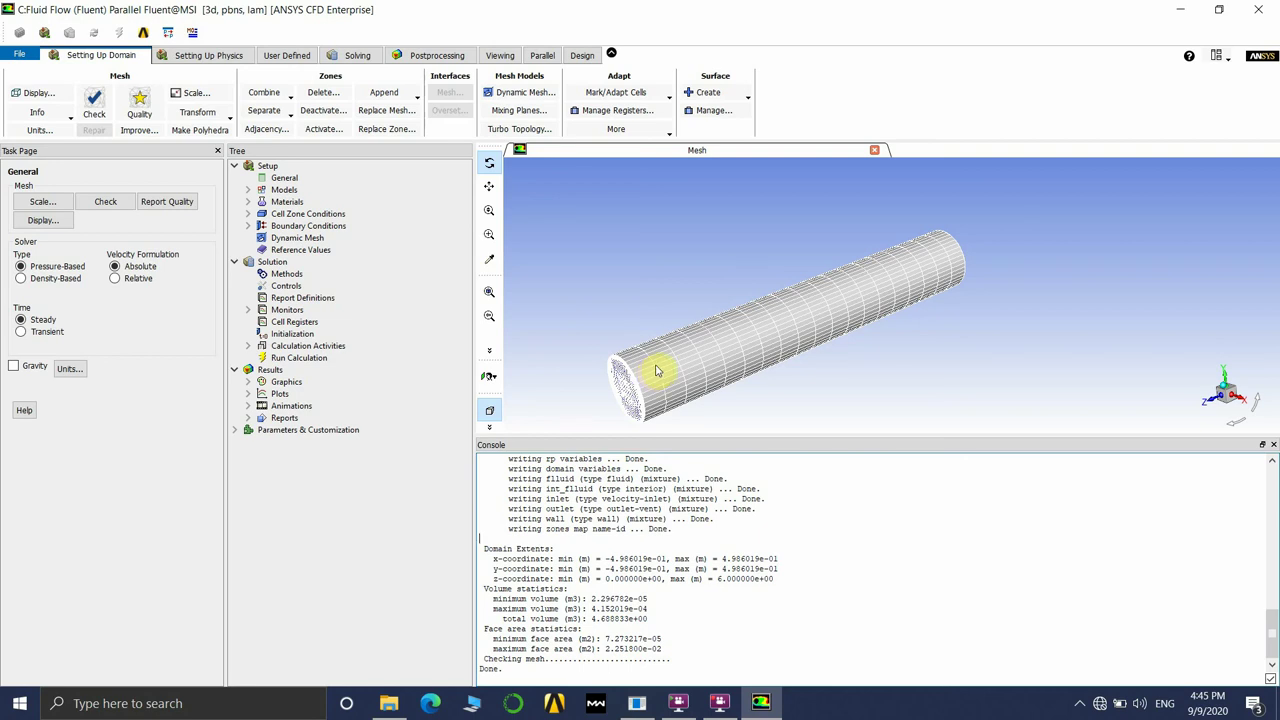
Examine the O-grid cells and boundary layers on the pipe's end face up close
drag(672, 374, 1015, 483)
scroll(750, 375, up, 5)
scroll(743, 377, down, 3)
scroll(812, 392, up, 3)
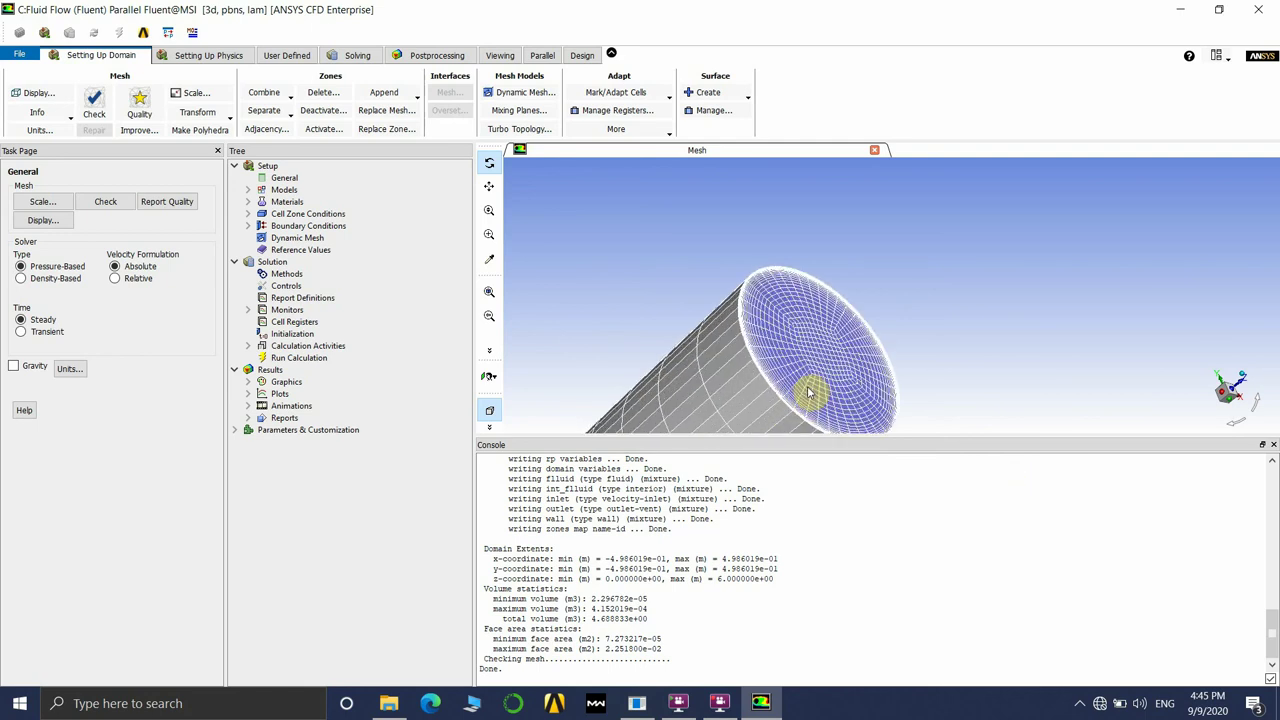